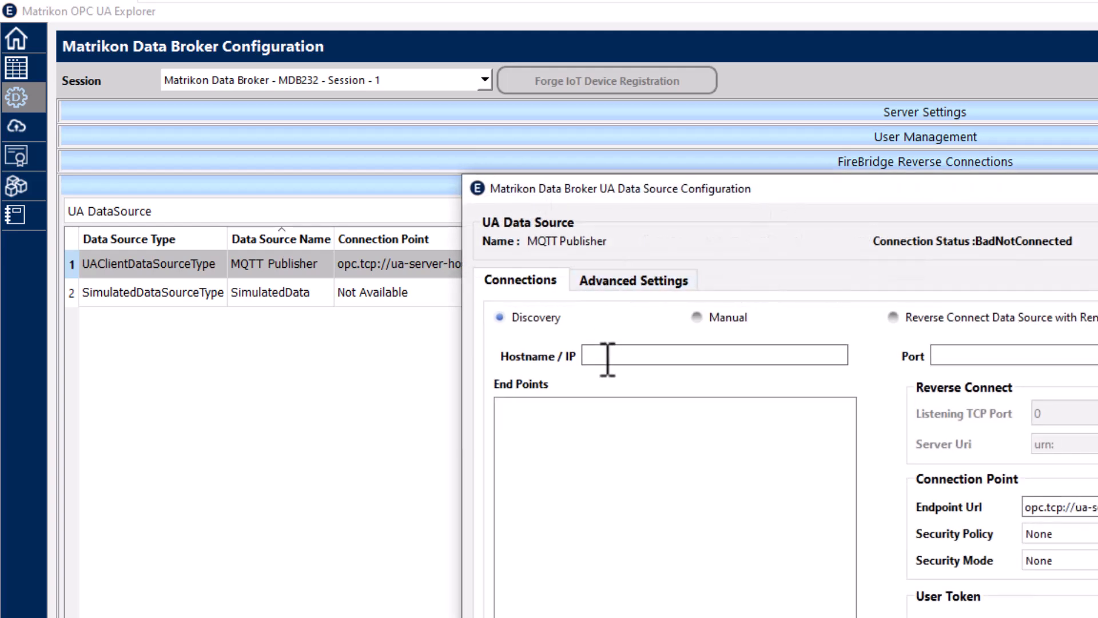
# Discover the MQTT Publisher data source's servers on host localhost, port 60000
pyautogui.click(606, 357)
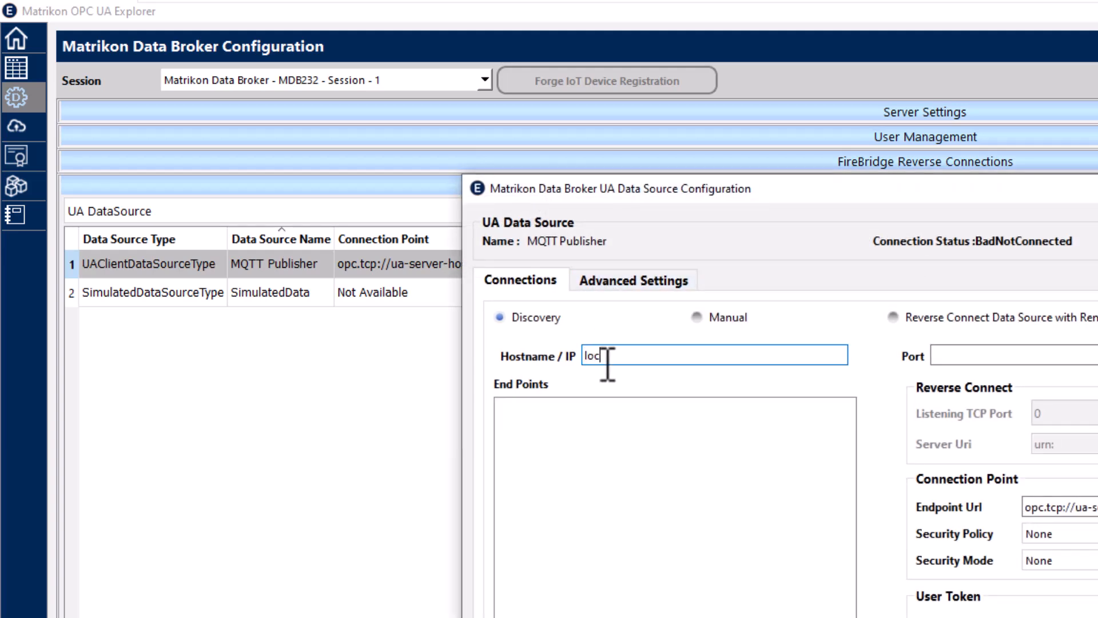
pyautogui.write('localhost')
pyautogui.press('Tab')
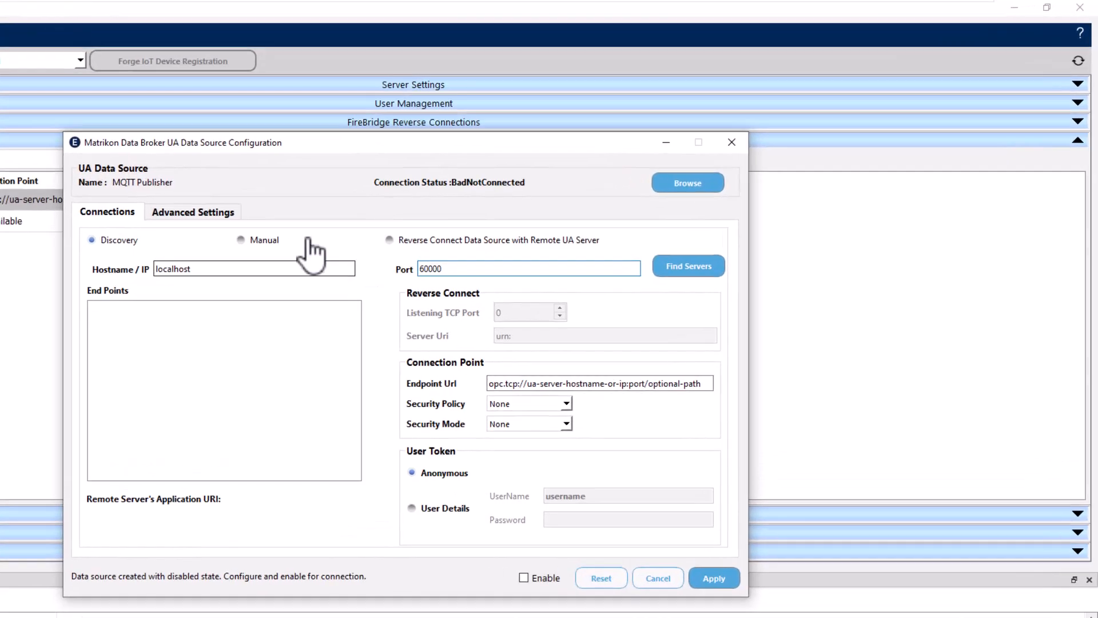
pyautogui.click(773, 212)
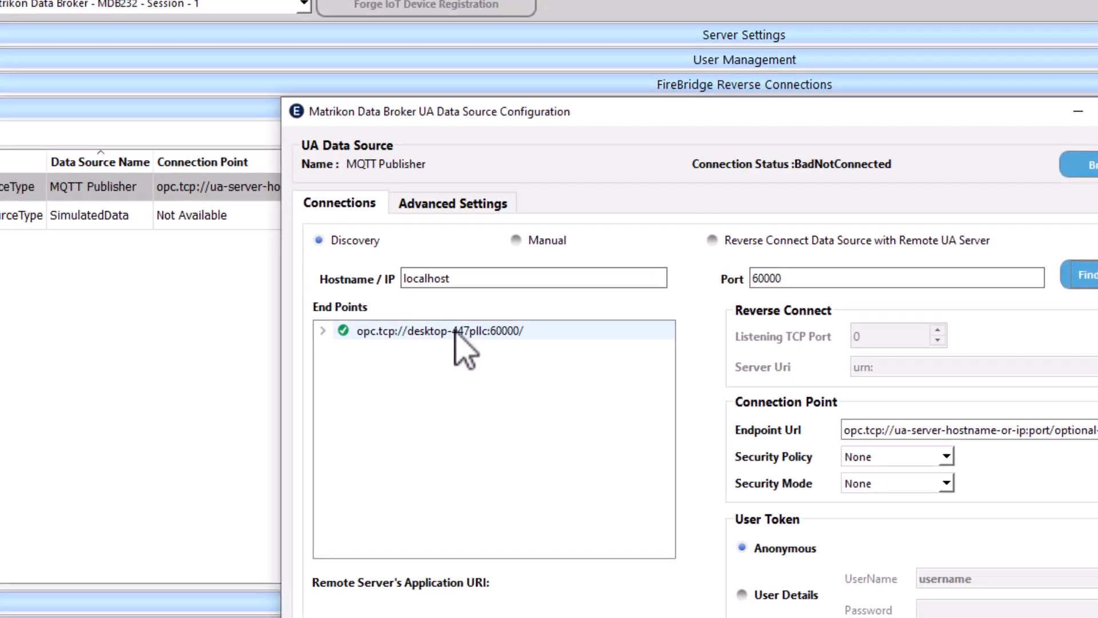
# Select the Basic256Sha256 - Sign & Encrypt endpoint of MatrikonDataBrokerMQTTPublisher as the connection point
pyautogui.doubleClick(455, 331)
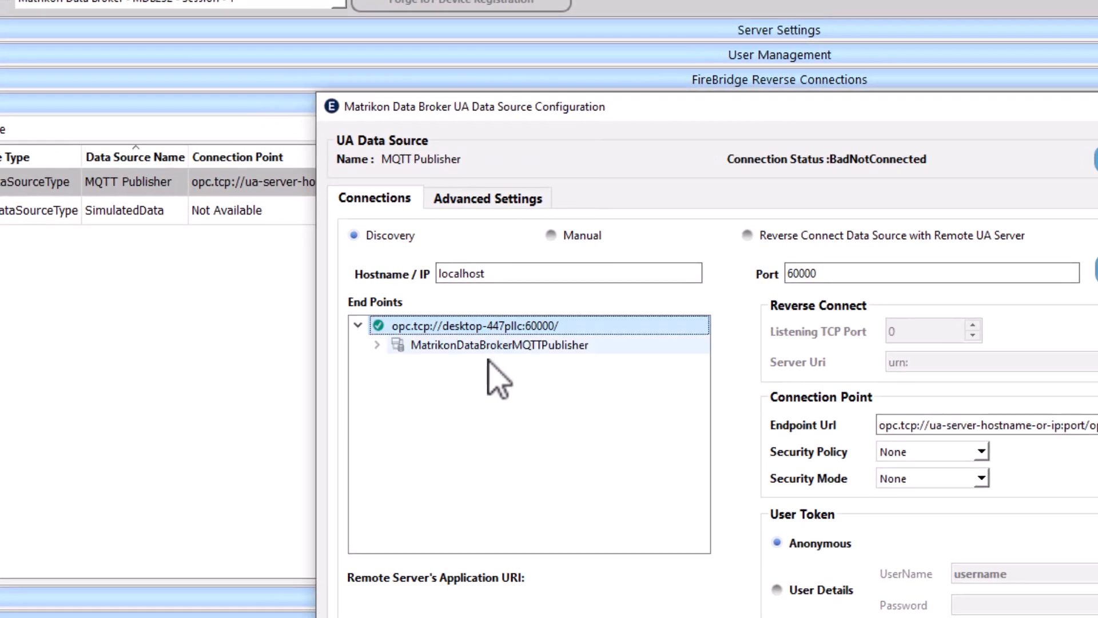
pyautogui.doubleClick(468, 349)
pyautogui.click(509, 407)
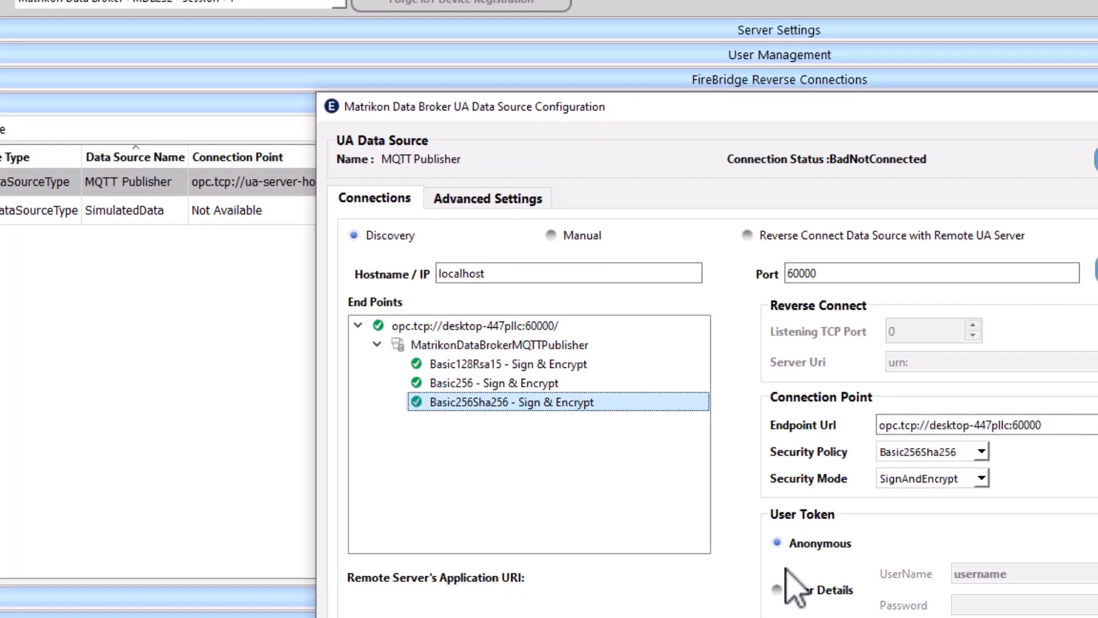
# Switch the user token to User Details, with the username operator and the account password
pyautogui.click(779, 590)
pyautogui.moveTo(1020, 573); pyautogui.dragTo(894, 574)
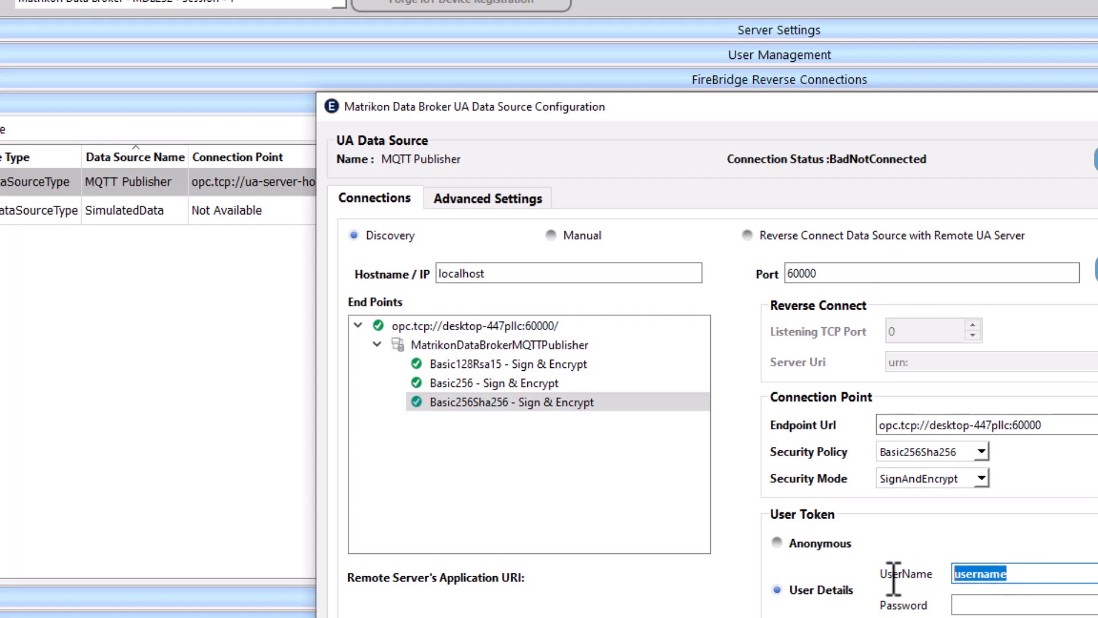
pyautogui.write('operator')
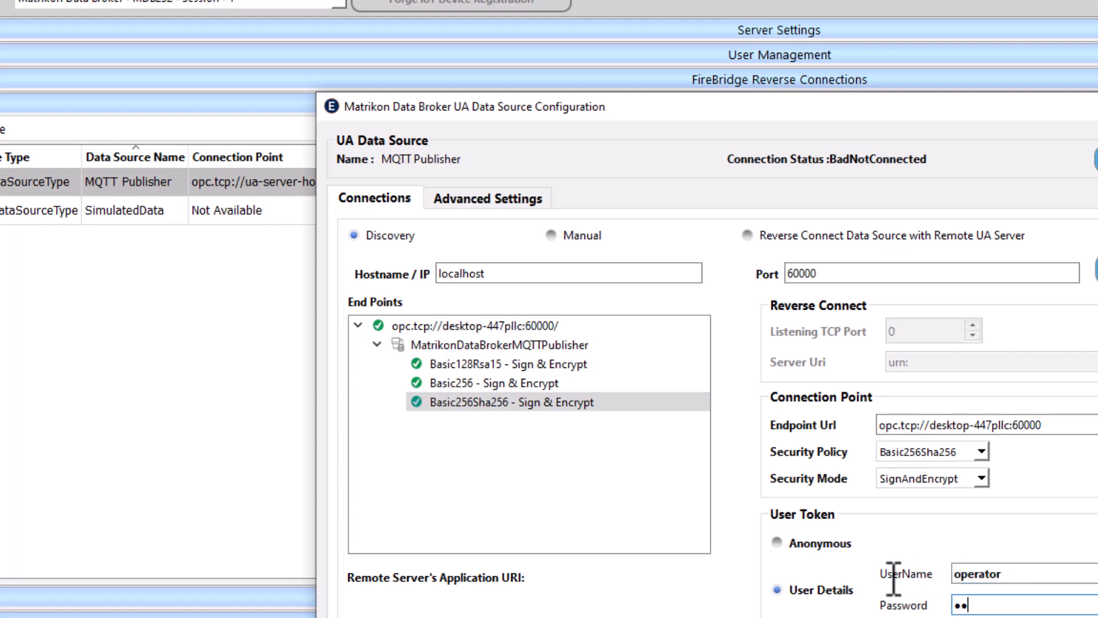
pyautogui.write('••••••••')
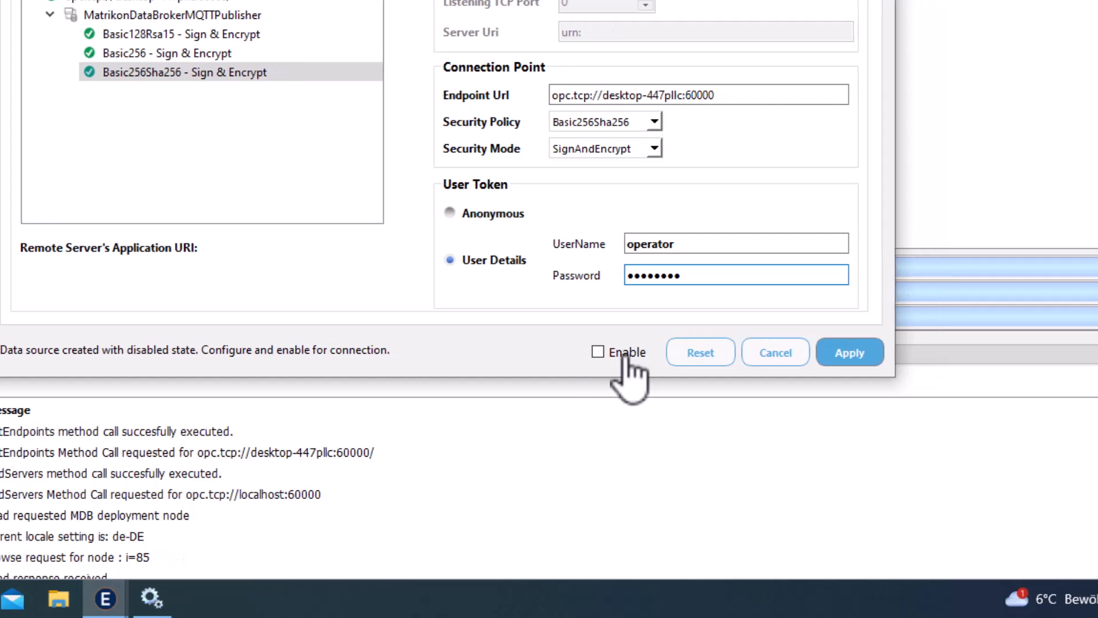
# Enable the data source with Suppress URI Mismatch and Suppress Hostname Invalid, apply the configuration, and close the dialog
pyautogui.click(495, 352)
pyautogui.scroll(-5, 451, 114)
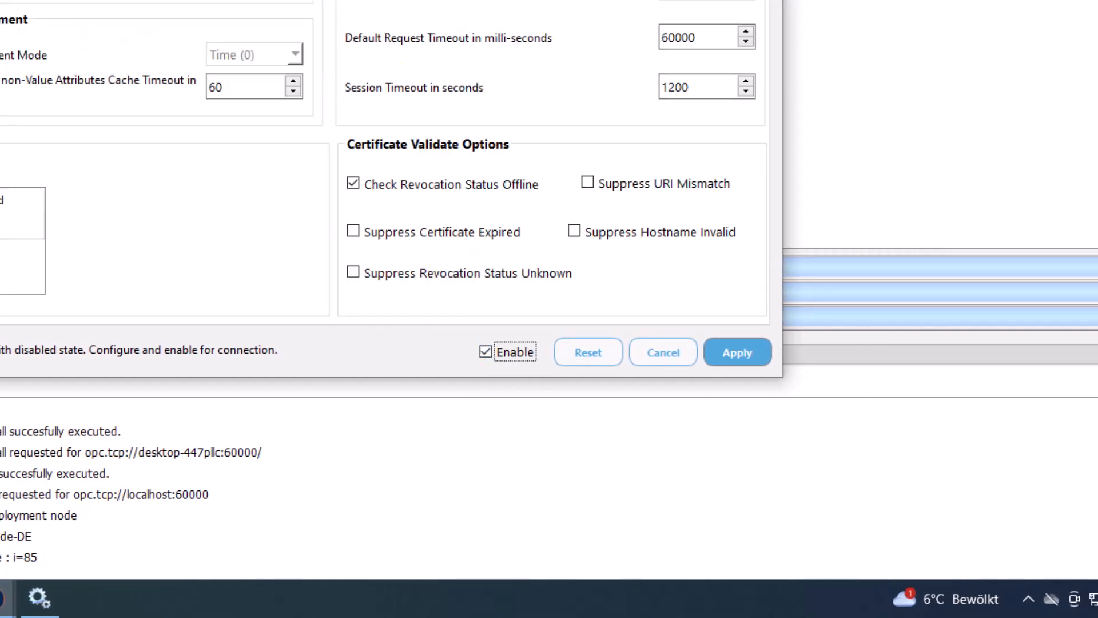
pyautogui.click(587, 183)
pyautogui.click(574, 231)
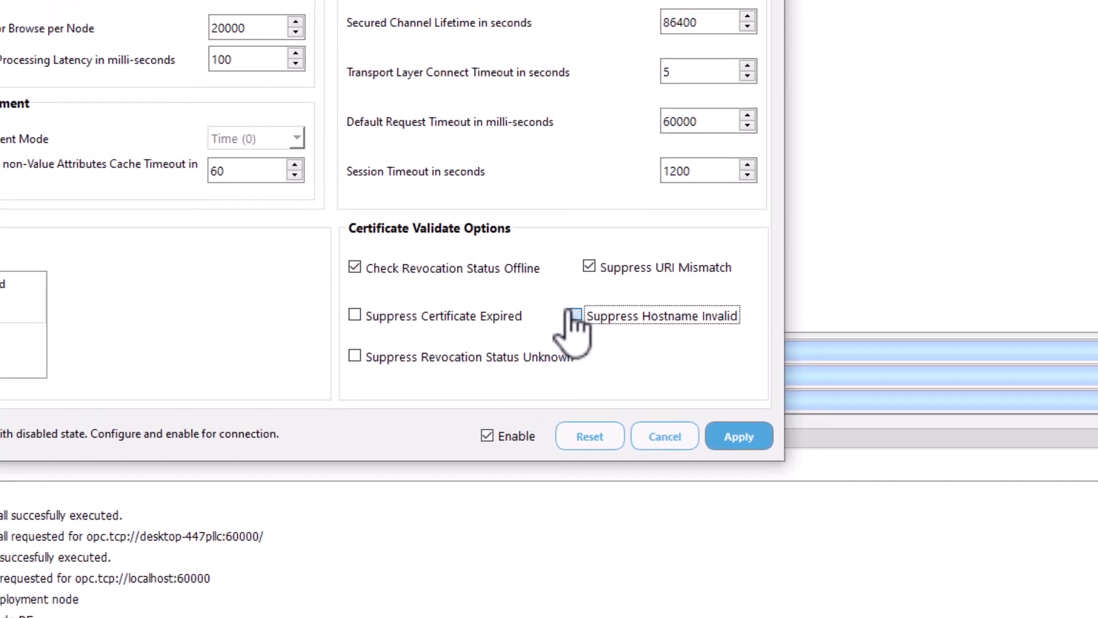
pyautogui.click(251, 137)
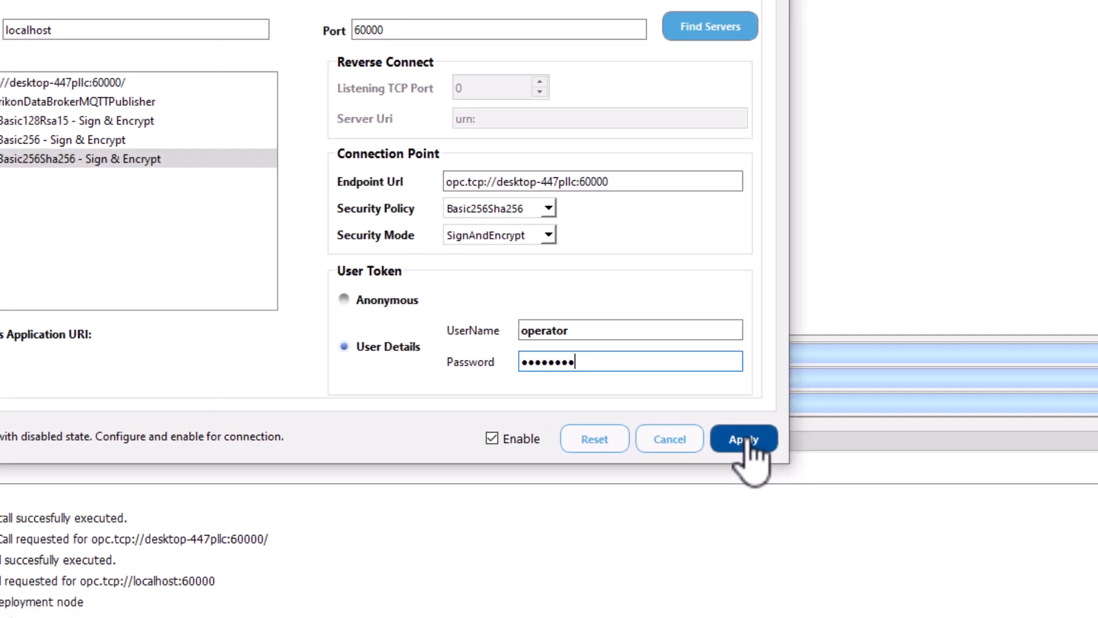
pyautogui.click(741, 443)
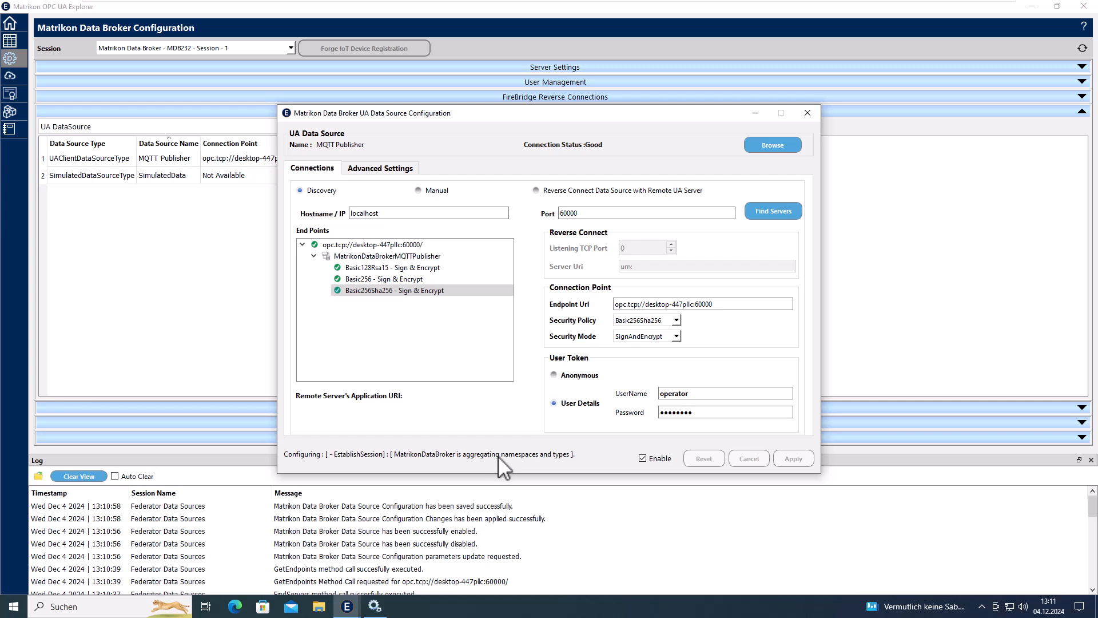
pyautogui.click(808, 113)
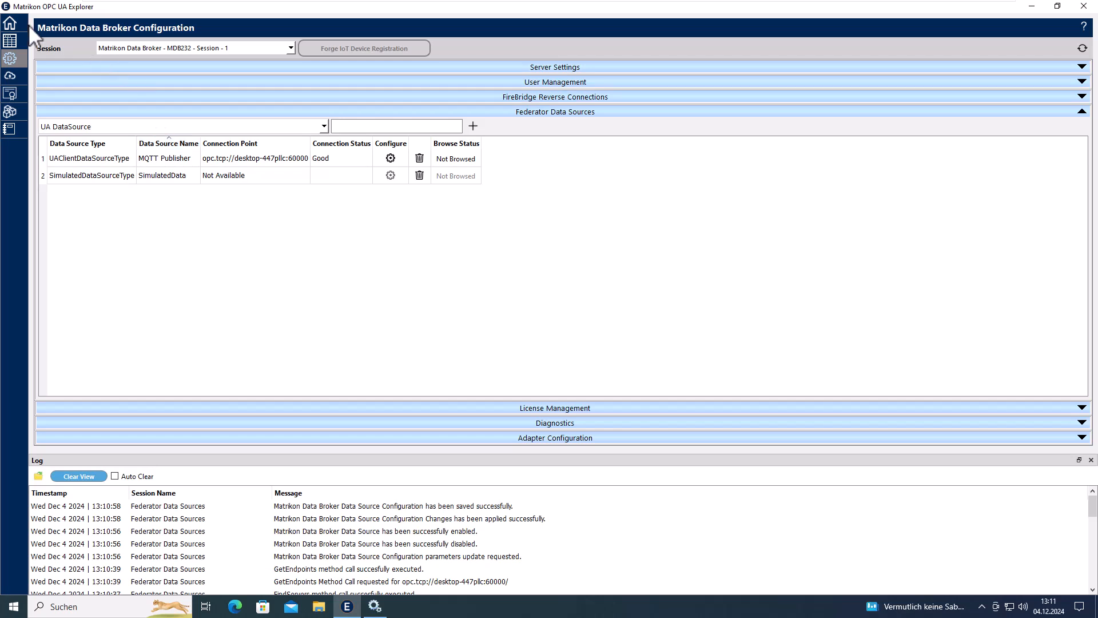
# Disconnect the active Matrikon Data Broker - MDB232 session from the home page
pyautogui.click(10, 24)
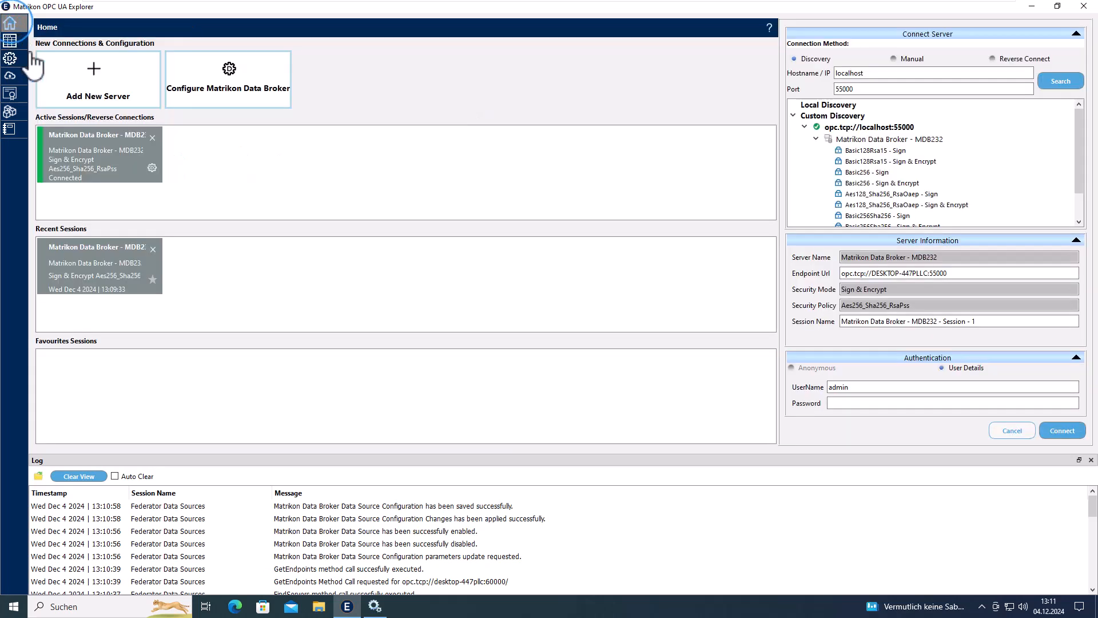
pyautogui.click(152, 137)
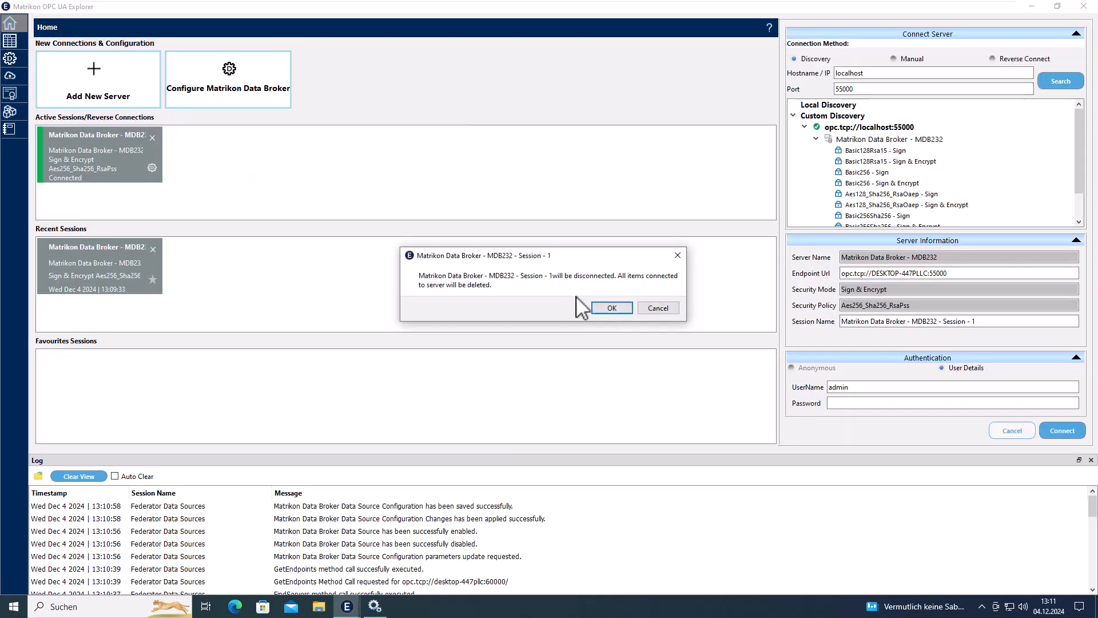
pyautogui.click(611, 308)
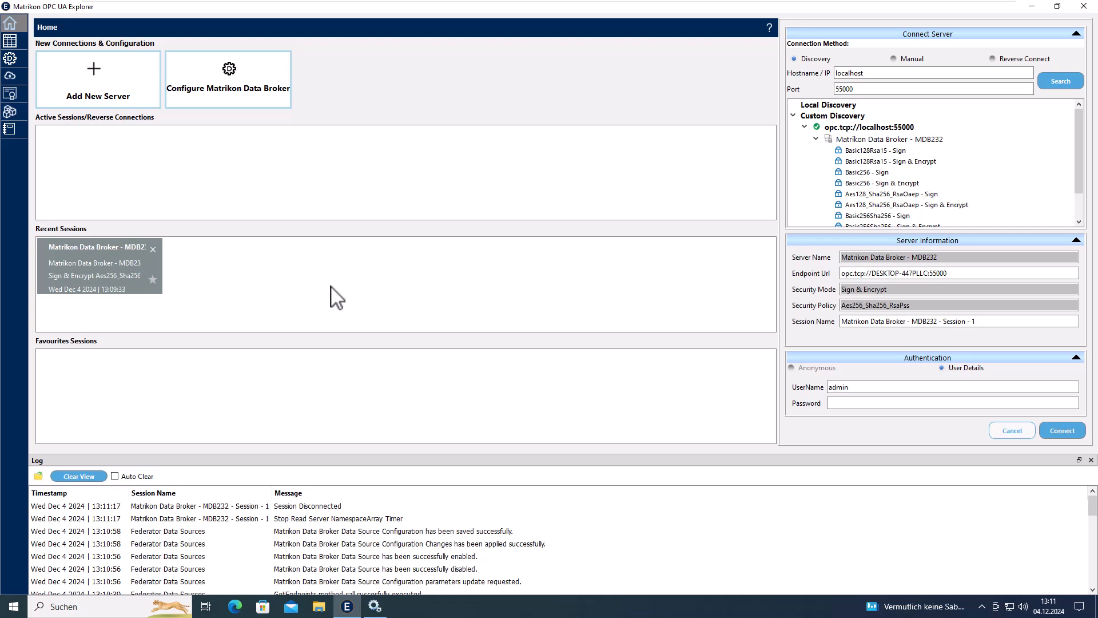
# Start adding a new server and search for endpoints on localhost, port 21381
pyautogui.click(98, 87)
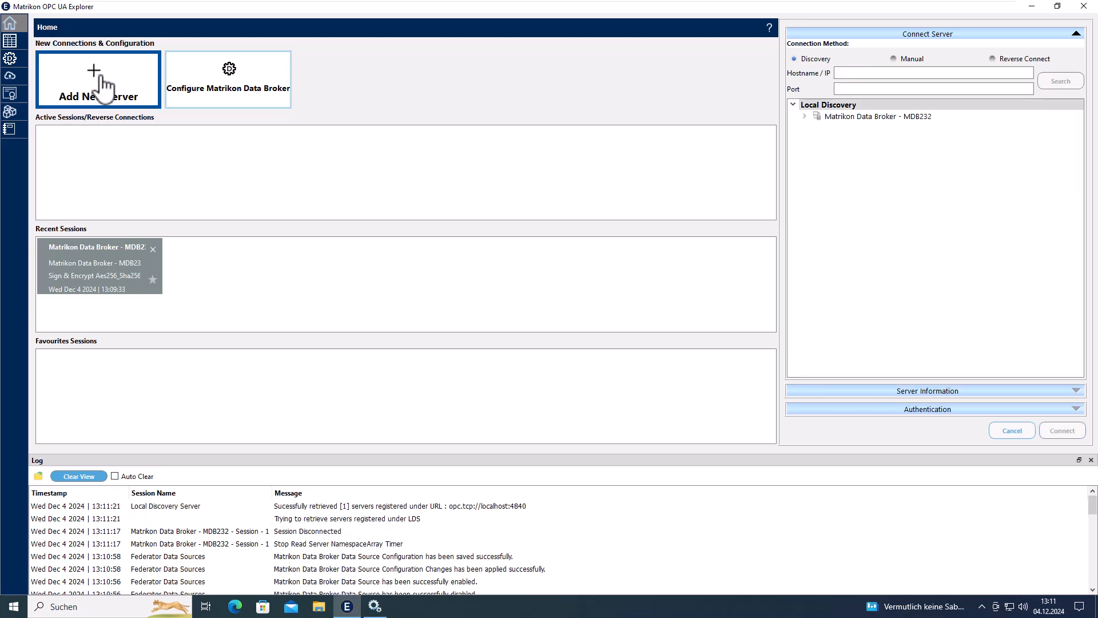
pyautogui.click(861, 73)
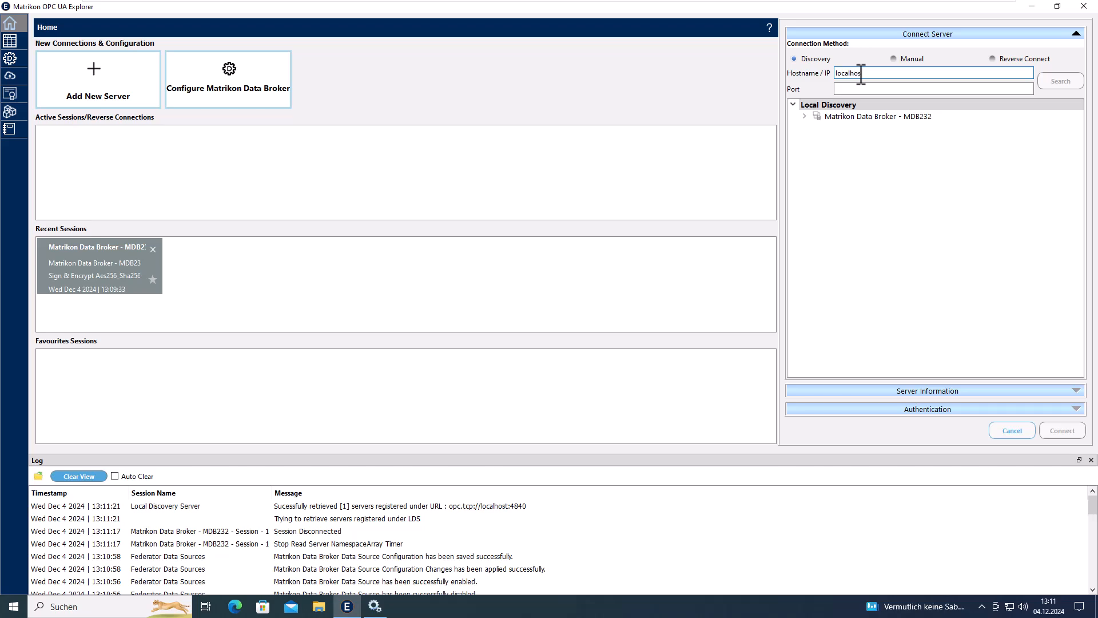
pyautogui.write('t')
pyautogui.press('Tab')
pyautogui.write('2')
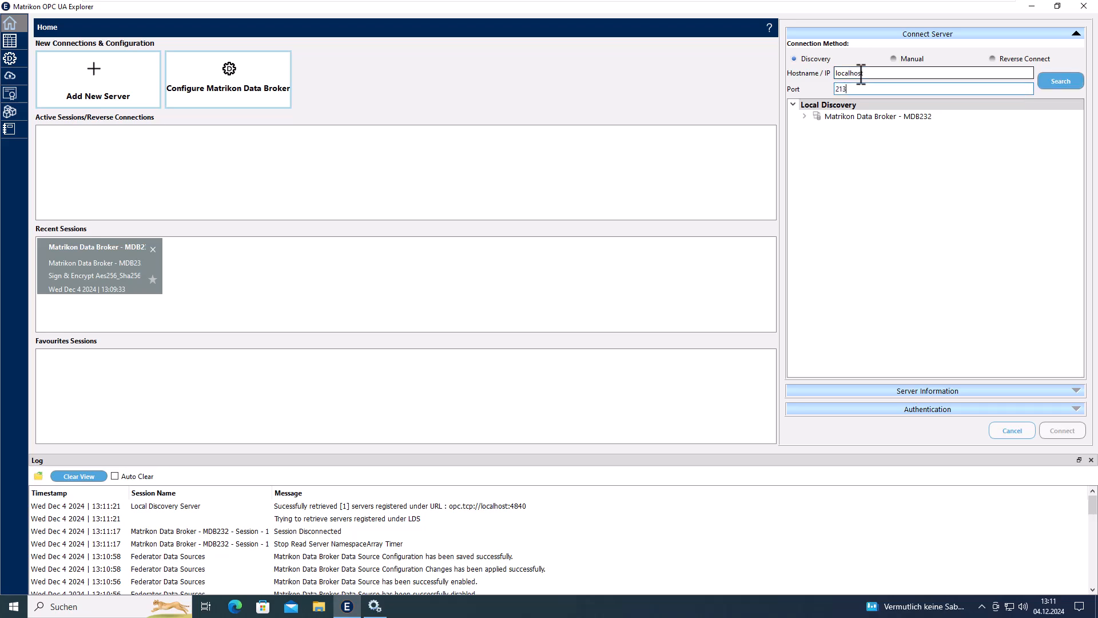
pyautogui.click(1059, 83)
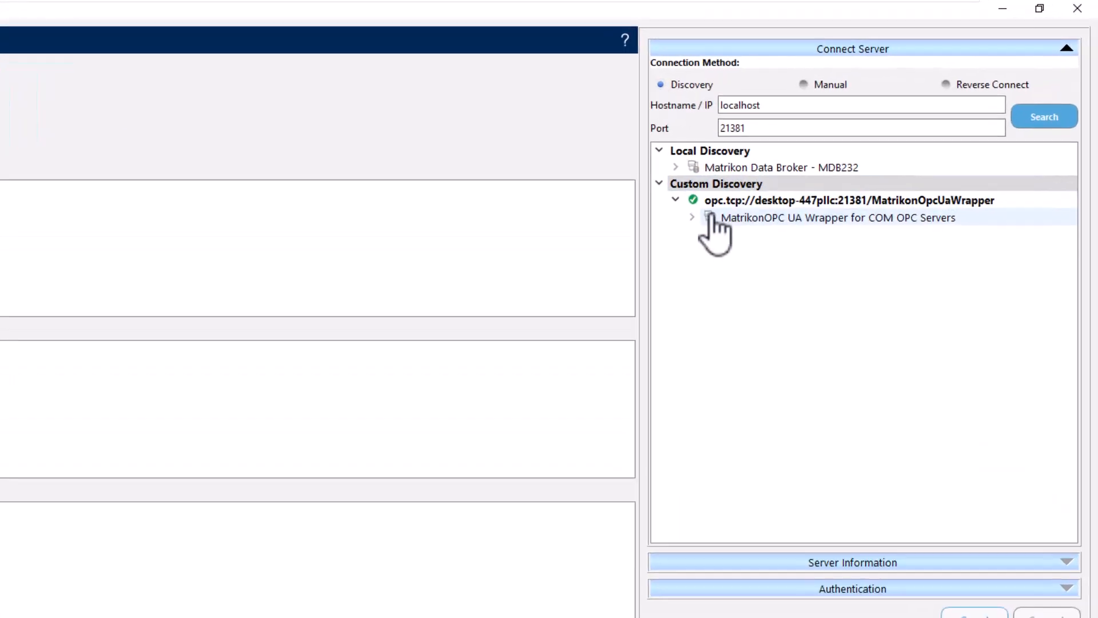
# Connect anonymously to the MatrikonOPC UA Wrapper for COM OPC Servers endpoint with security mode and policy None
pyautogui.doubleClick(829, 153)
pyautogui.click(712, 308)
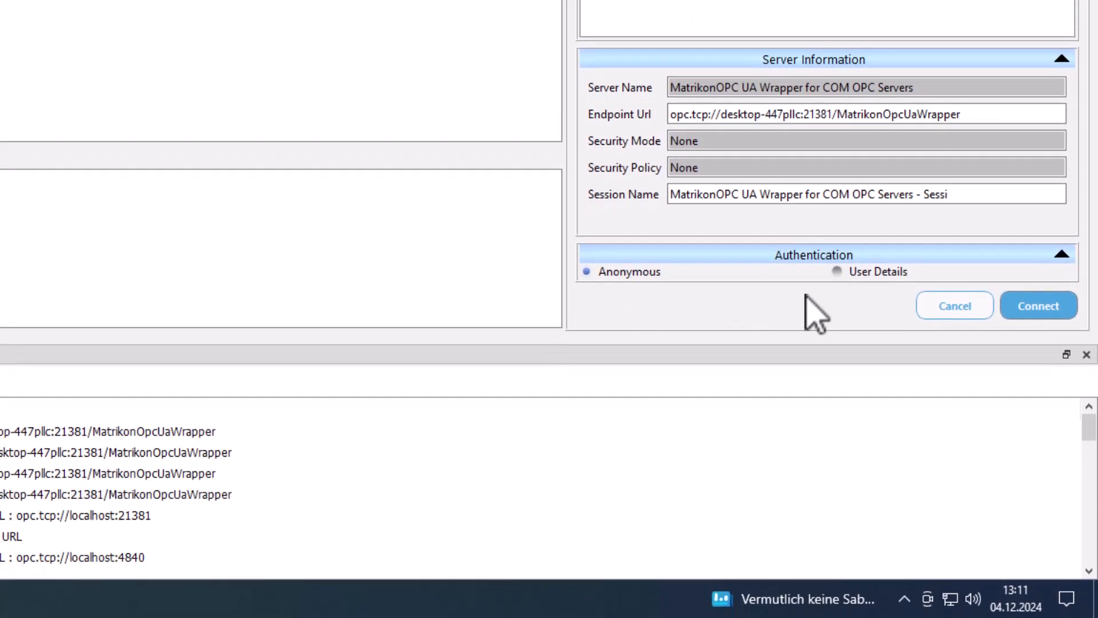
pyautogui.click(1058, 318)
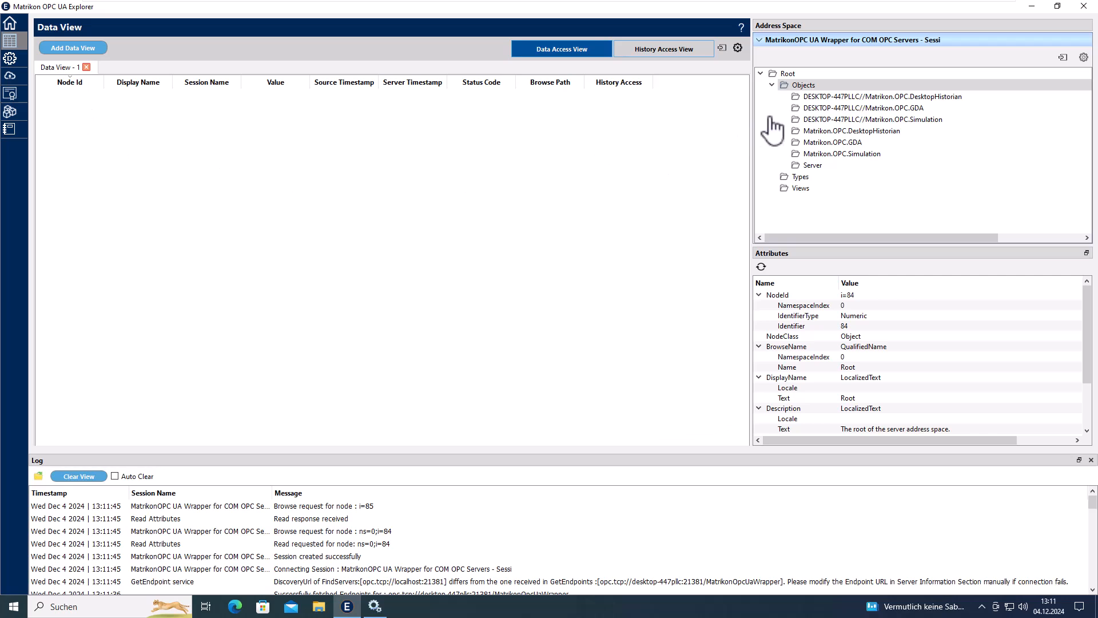
# Expand DESKTOP-447PLLC//Matrikon.OPC.DesktopHistorian down to its LOCALHOST tags and examine the attributes of Random.Int1, including its access level
pyautogui.click(900, 106)
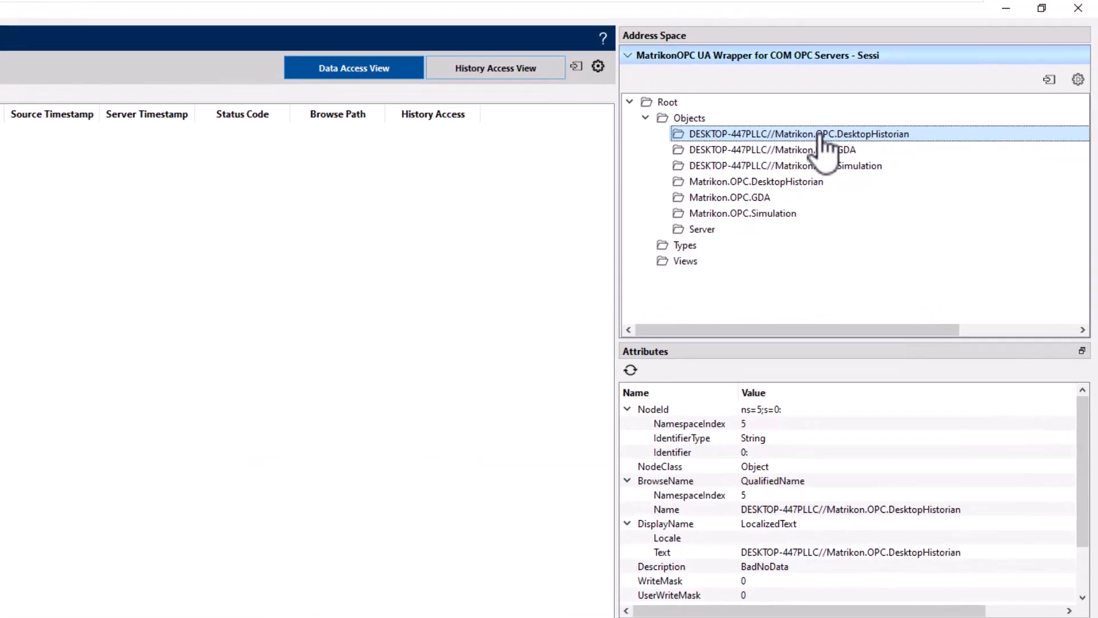
pyautogui.doubleClick(895, 97)
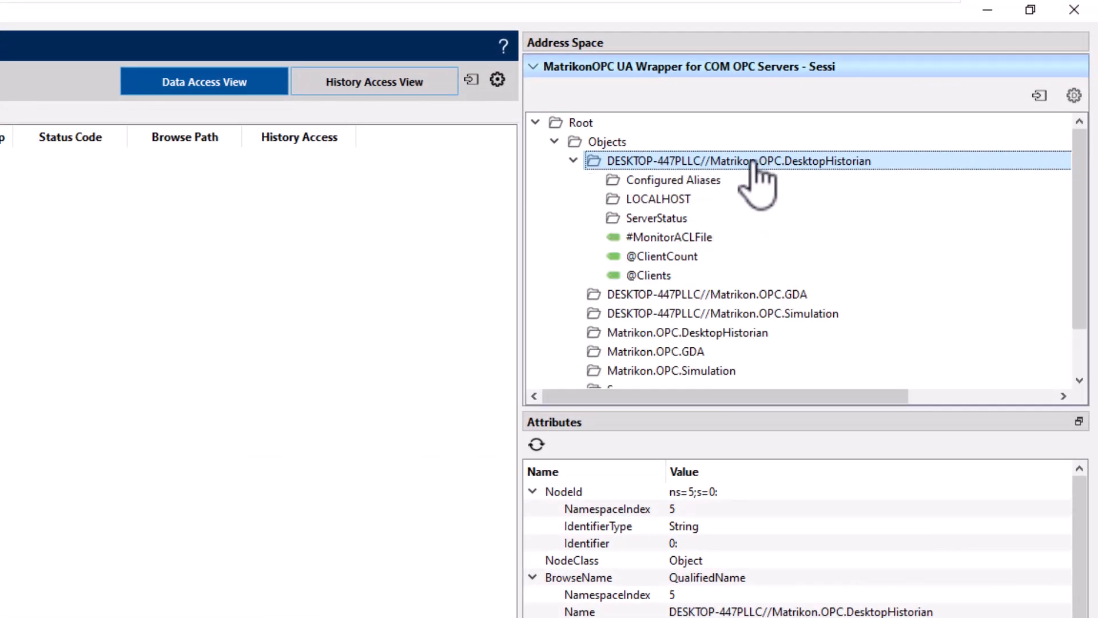
pyautogui.doubleClick(665, 200)
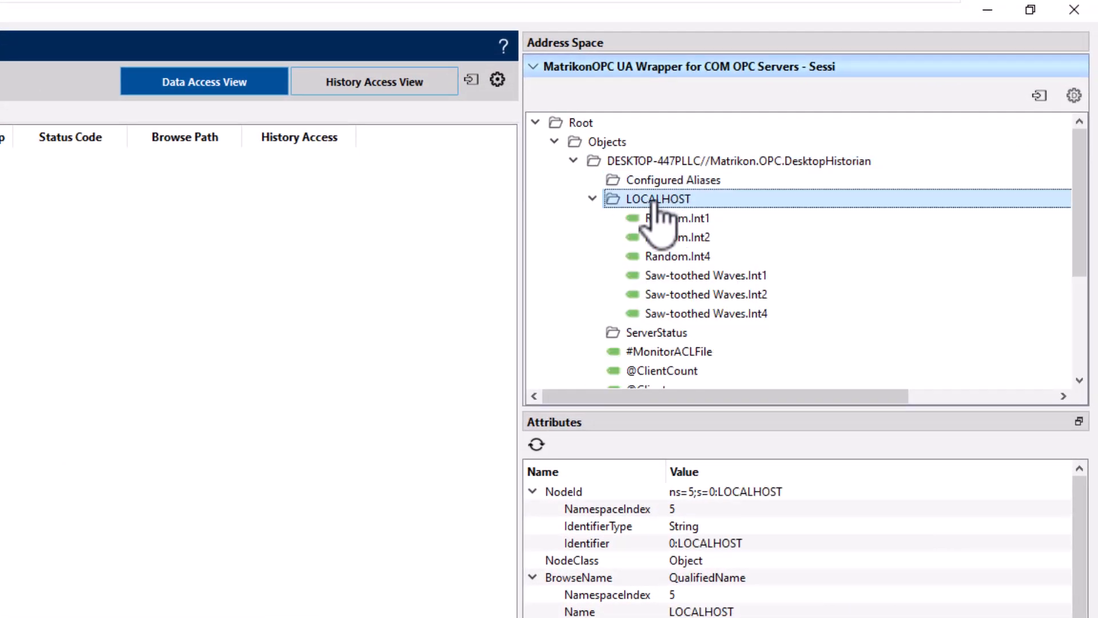
pyautogui.click(697, 220)
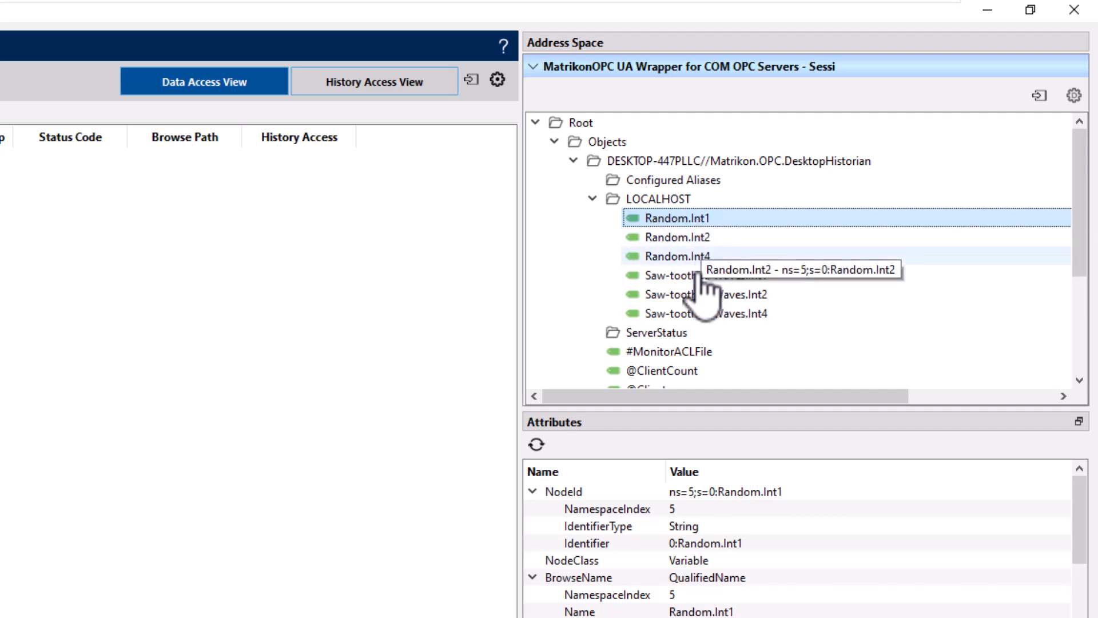
pyautogui.scroll(-1, 743, 564)
pyautogui.scroll(-6, 743, 563)
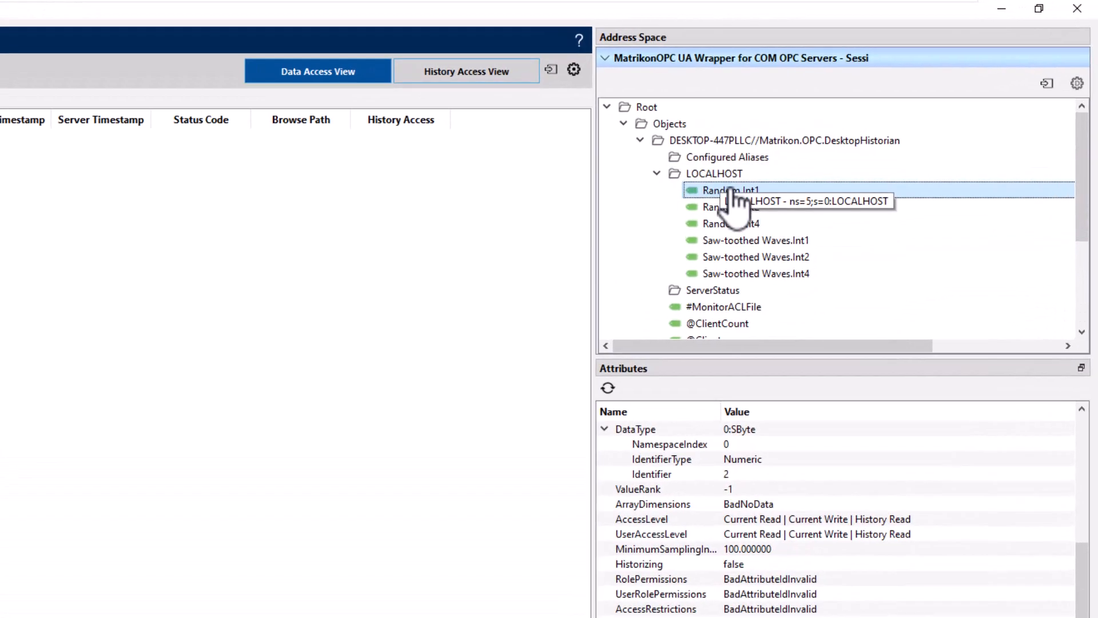
# Add the tags Random.Int1, Random.Int2, Saw-toothed Waves.Int1 and Saw-toothed Waves.Int2 to the data view
pyautogui.moveTo(733, 195); pyautogui.dragTo(165, 270)
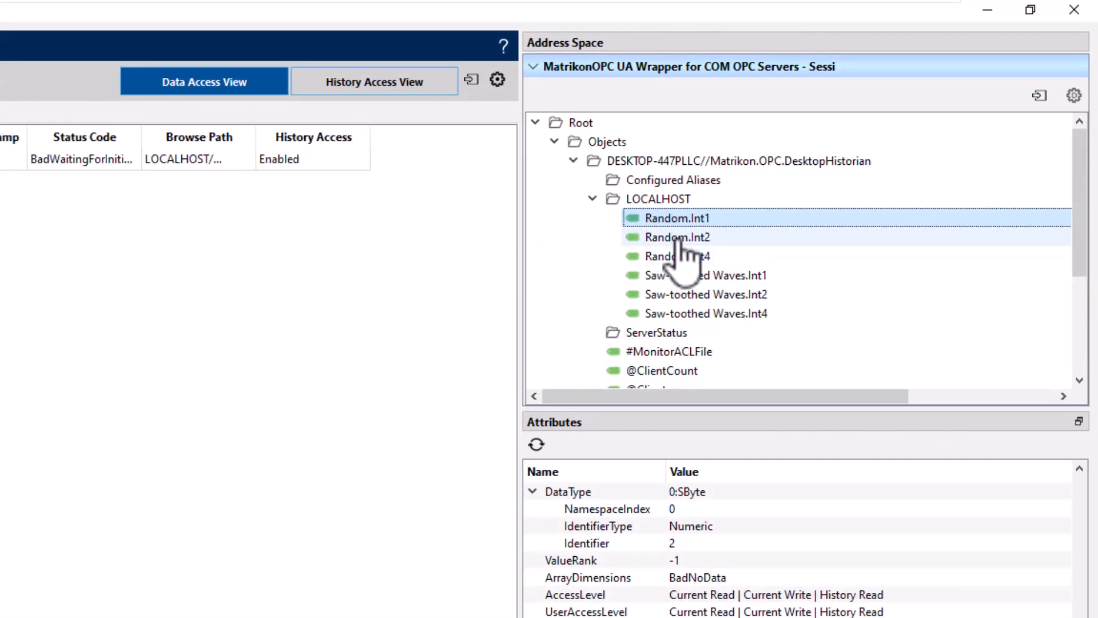
pyautogui.moveTo(681, 239); pyautogui.dragTo(388, 306)
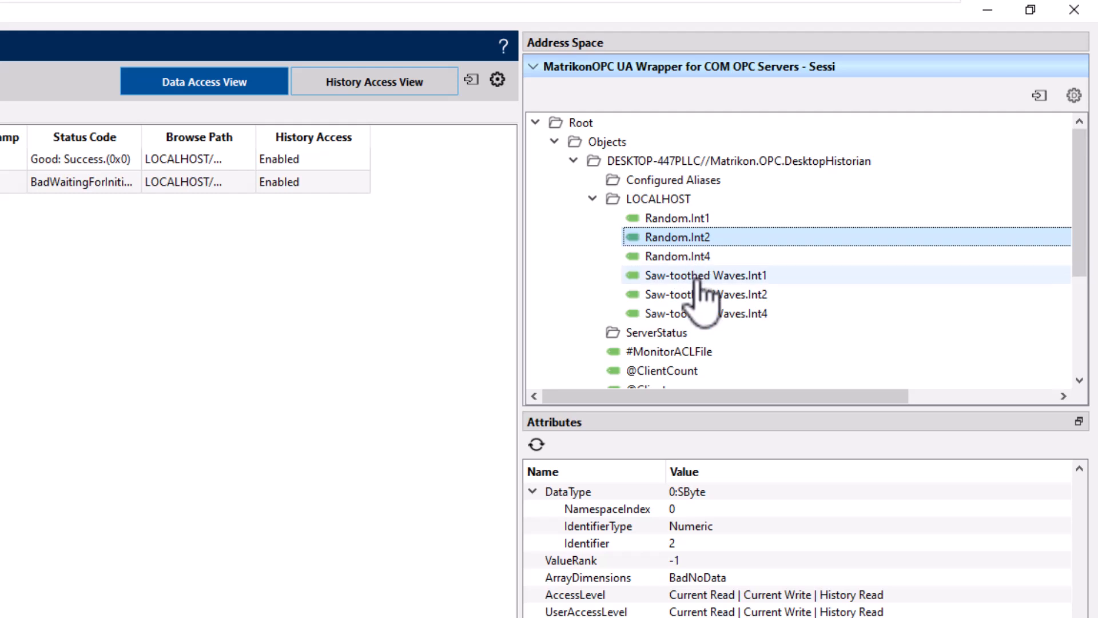
pyautogui.click(698, 275)
pyautogui.scroll(-3, 780, 600)
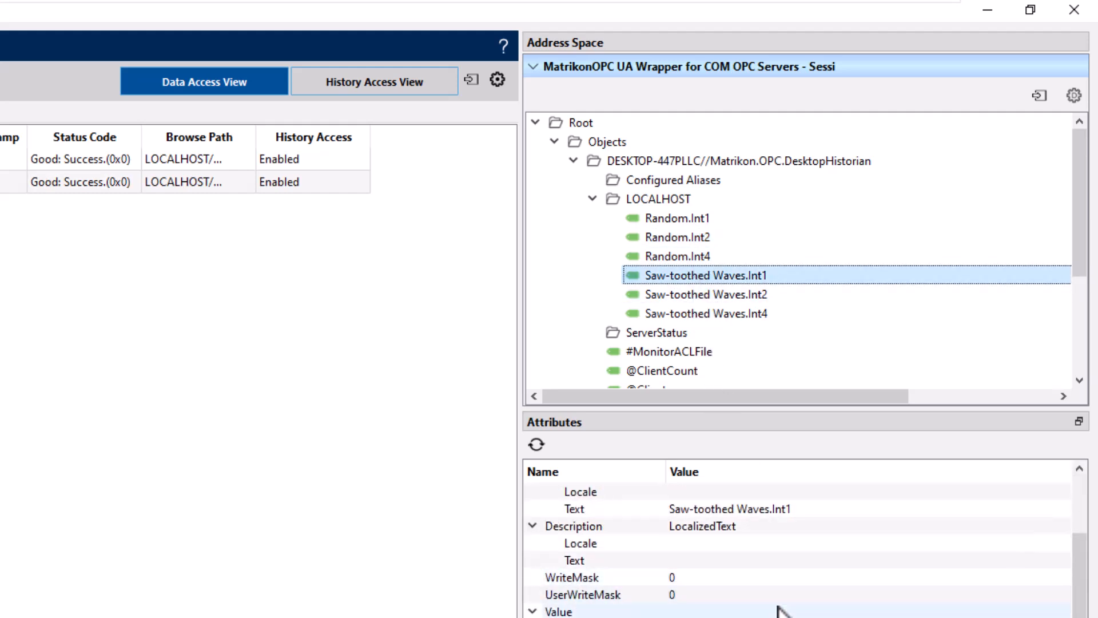
pyautogui.scroll(-3, 781, 611)
pyautogui.moveTo(722, 277); pyautogui.dragTo(110, 372)
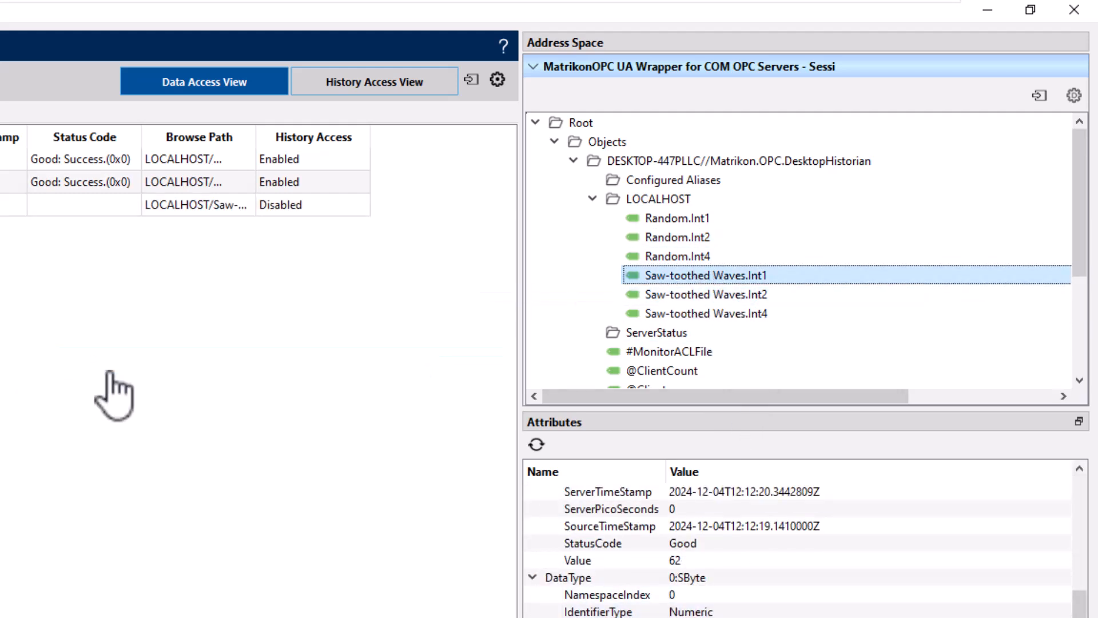
pyautogui.moveTo(679, 295); pyautogui.dragTo(18, 361)
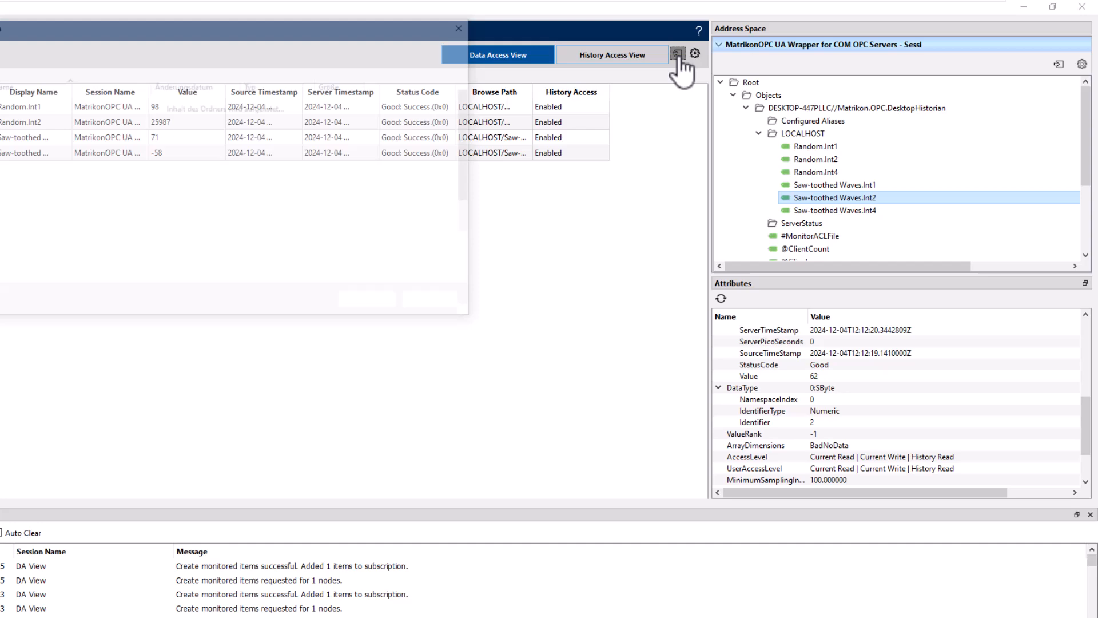
# Export the monitored items to a CSV file named tags on the desktop
pyautogui.click(999, 80)
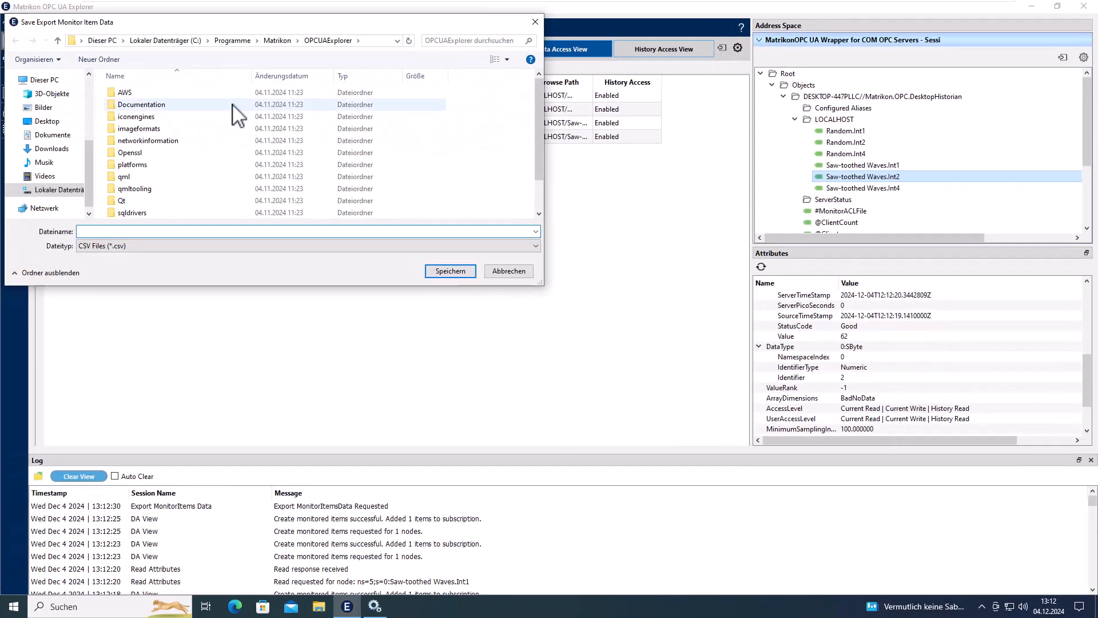
pyautogui.click(47, 120)
pyautogui.click(93, 231)
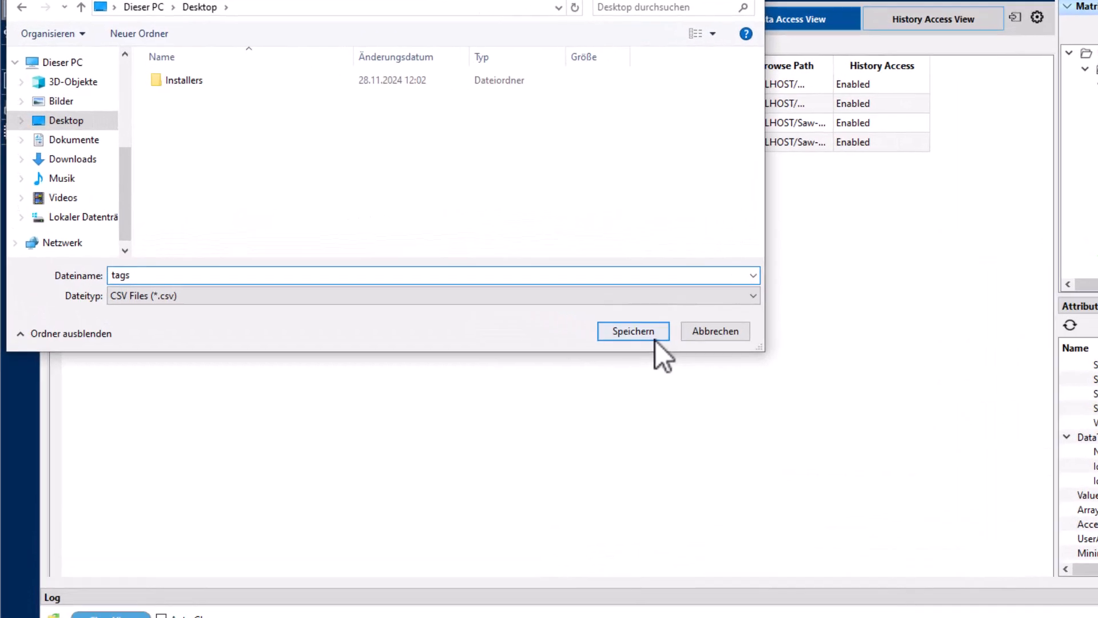
pyautogui.click(762, 371)
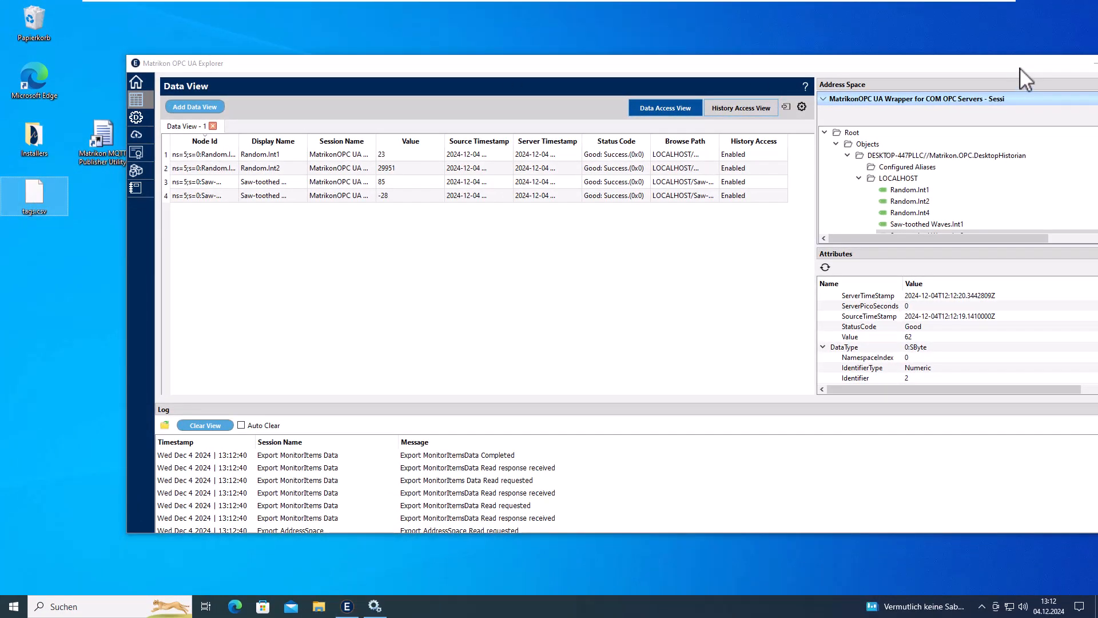
# Maximize the OPC UA Explorer window and disconnect the active MatrikonOPC UA Wrapper for COM OPC Servers session
pyautogui.click(1058, 64)
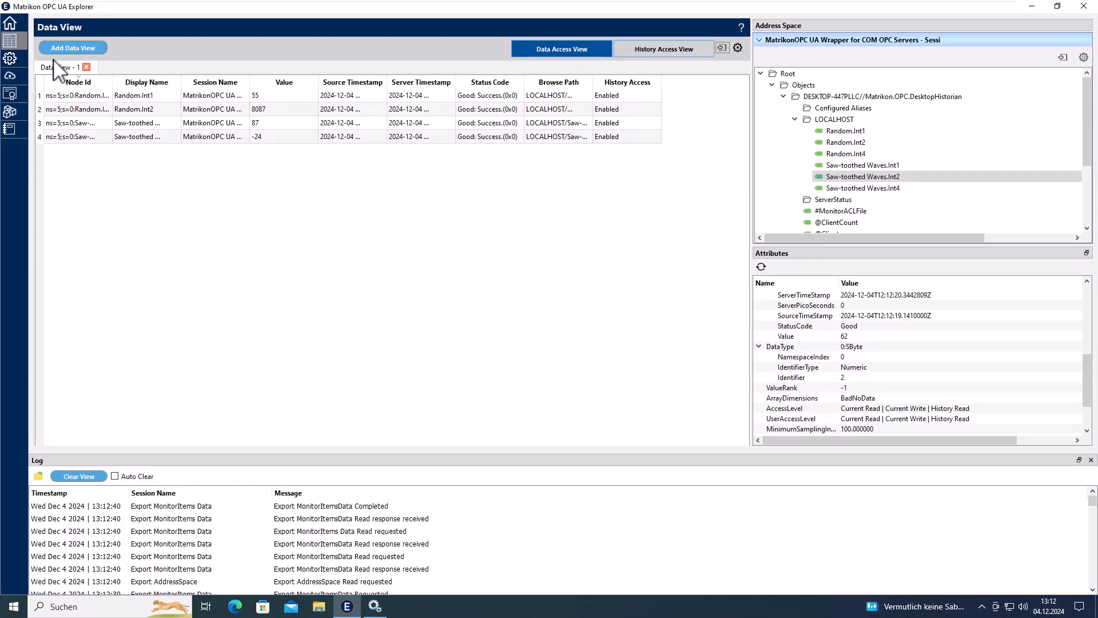
pyautogui.click(12, 26)
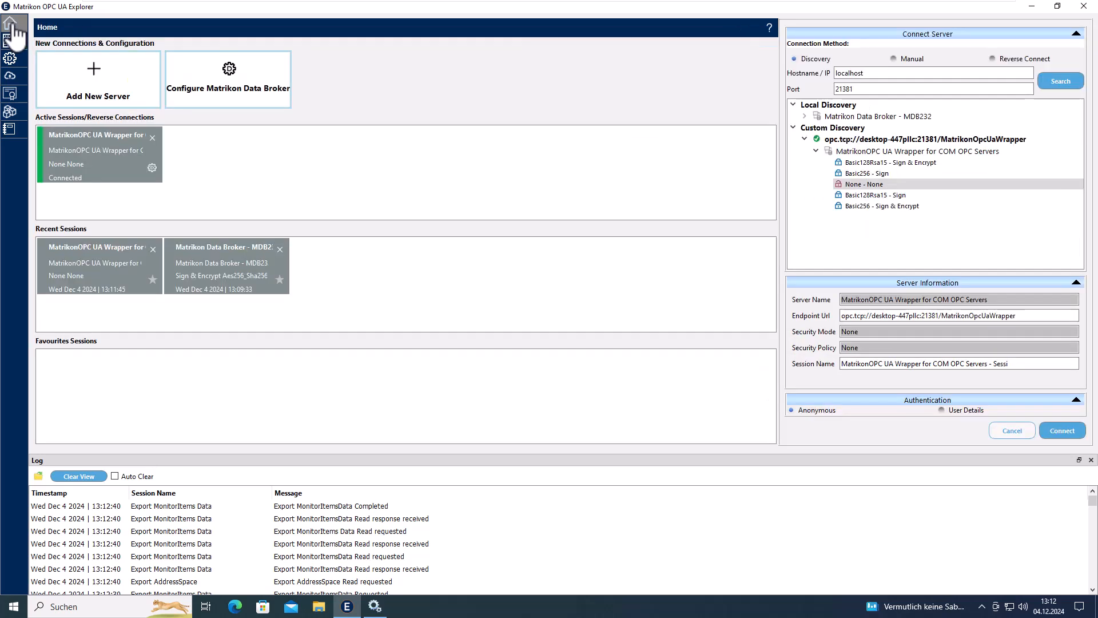
pyautogui.click(152, 137)
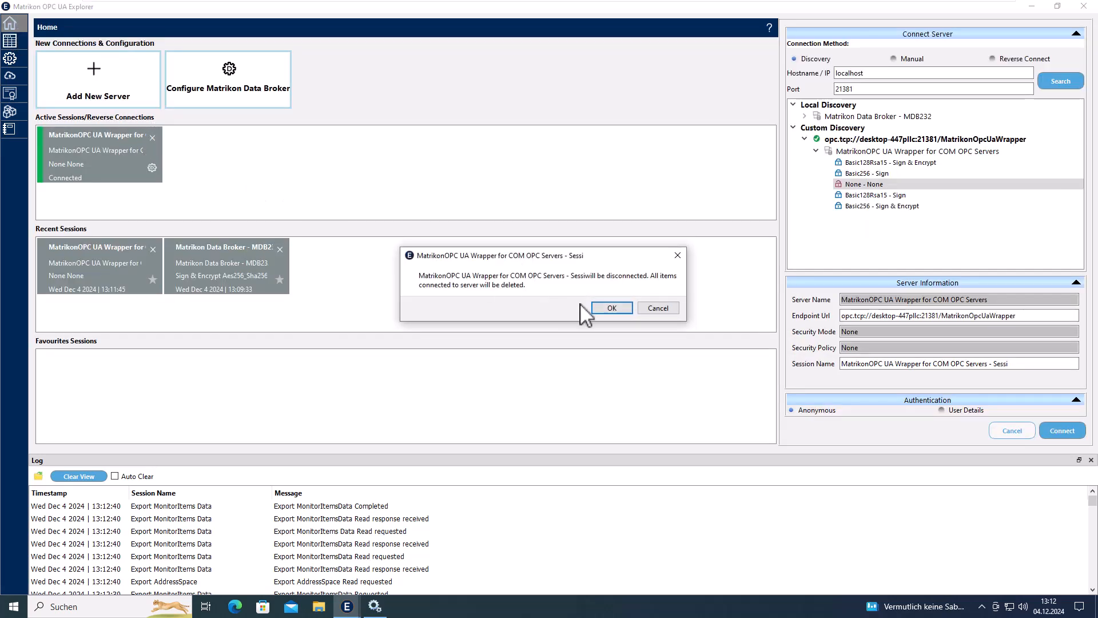
pyautogui.click(611, 307)
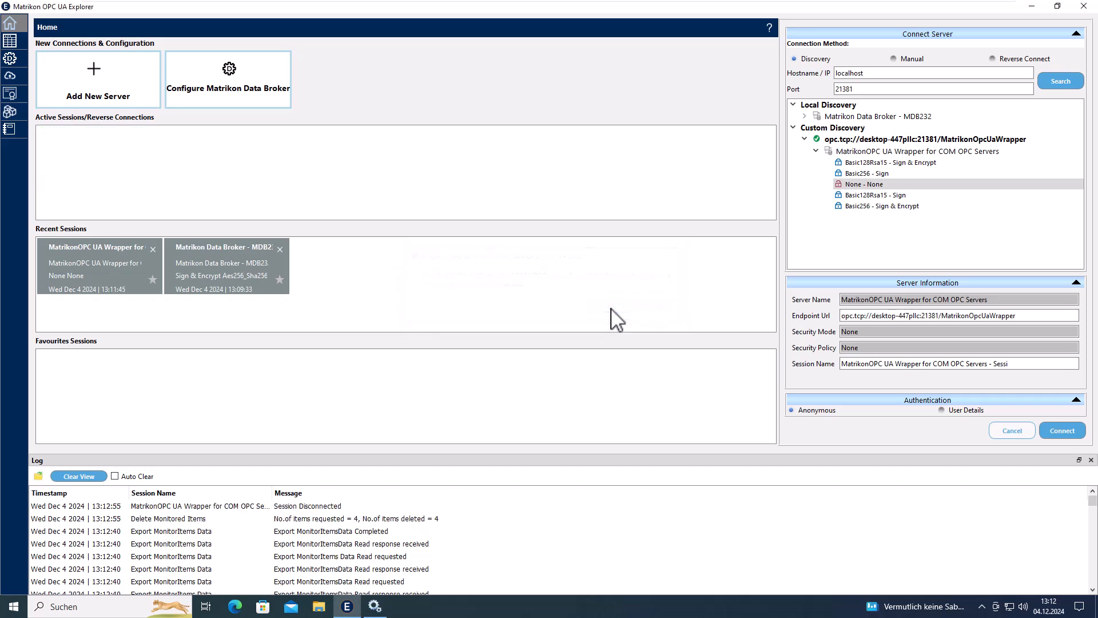
# Start adding a new server and discover the MatrikonDataBrokerMQTTPublisher endpoints on hostname localhost, port 60000
pyautogui.click(95, 86)
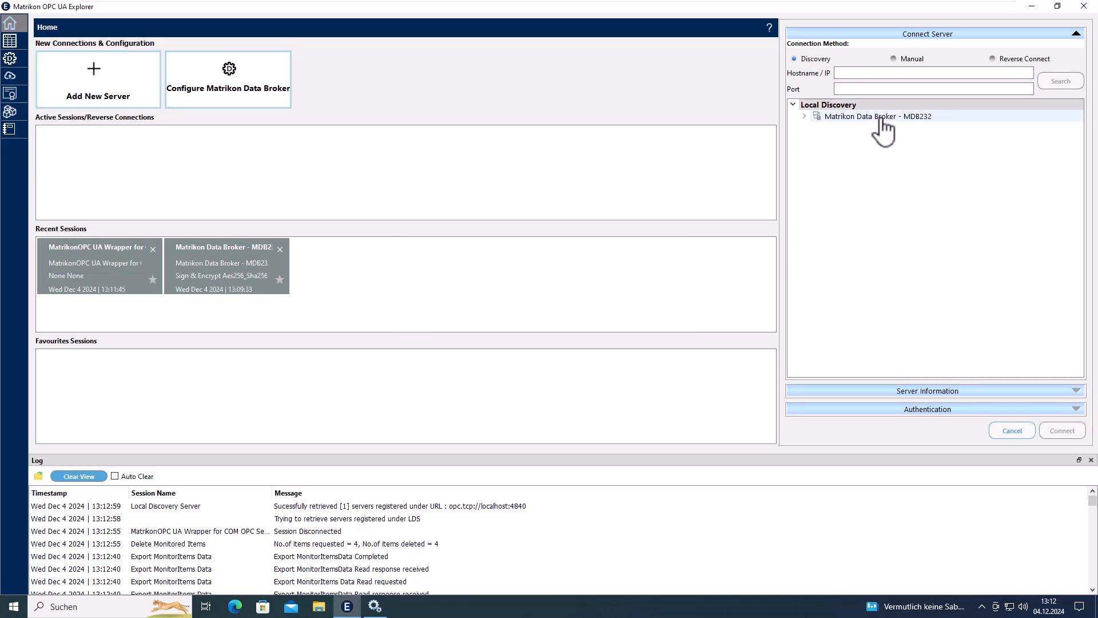
pyautogui.click(865, 73)
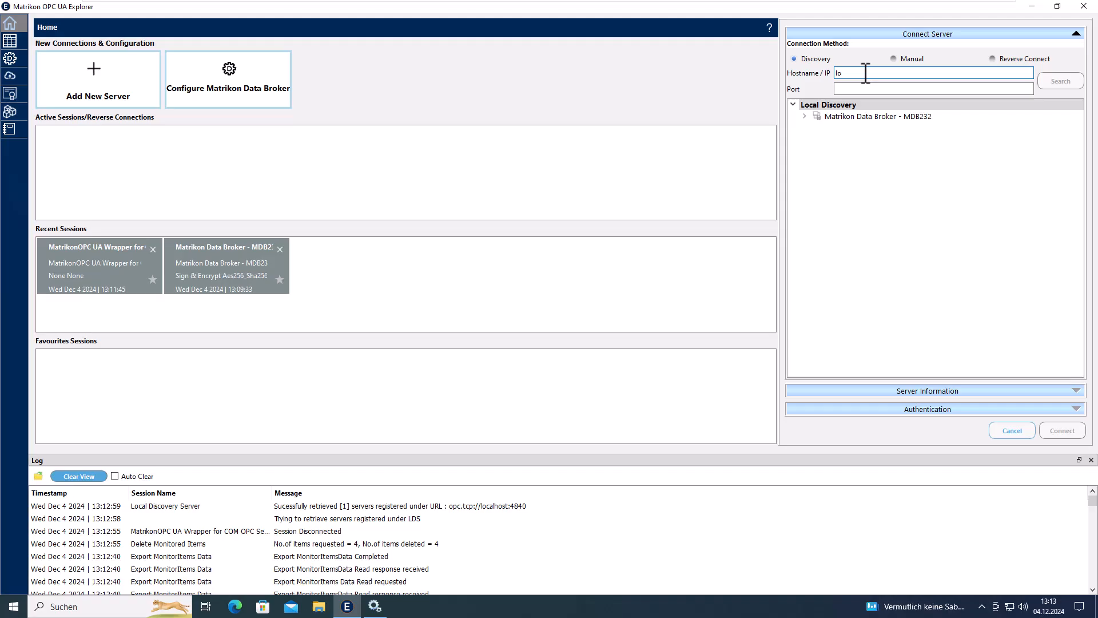
pyautogui.write('calhost')
pyautogui.press('Tab')
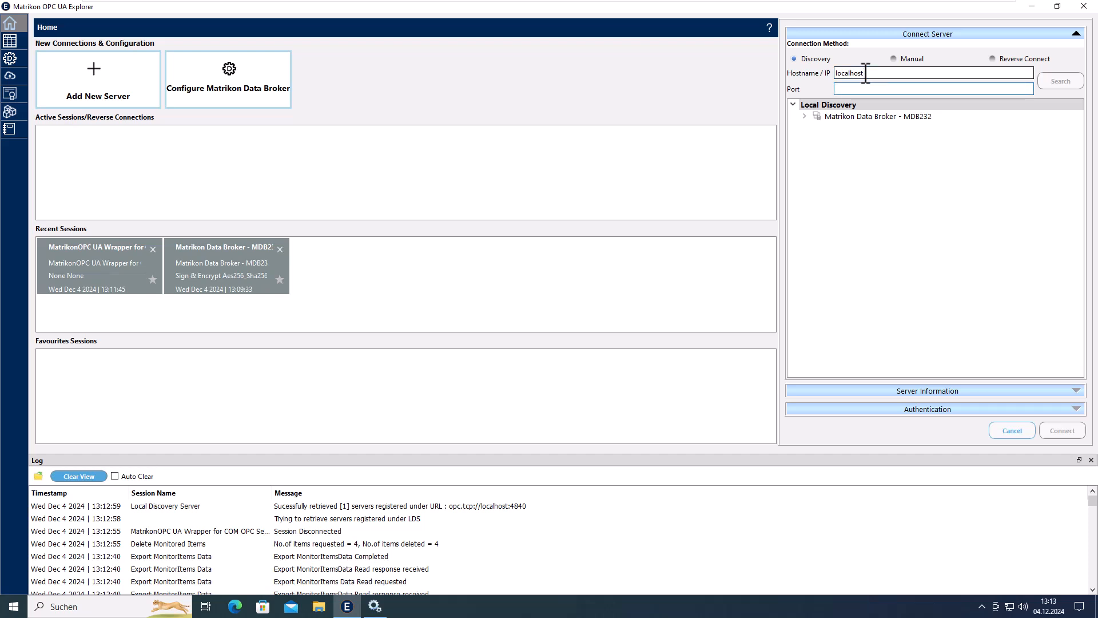
pyautogui.write('60000')
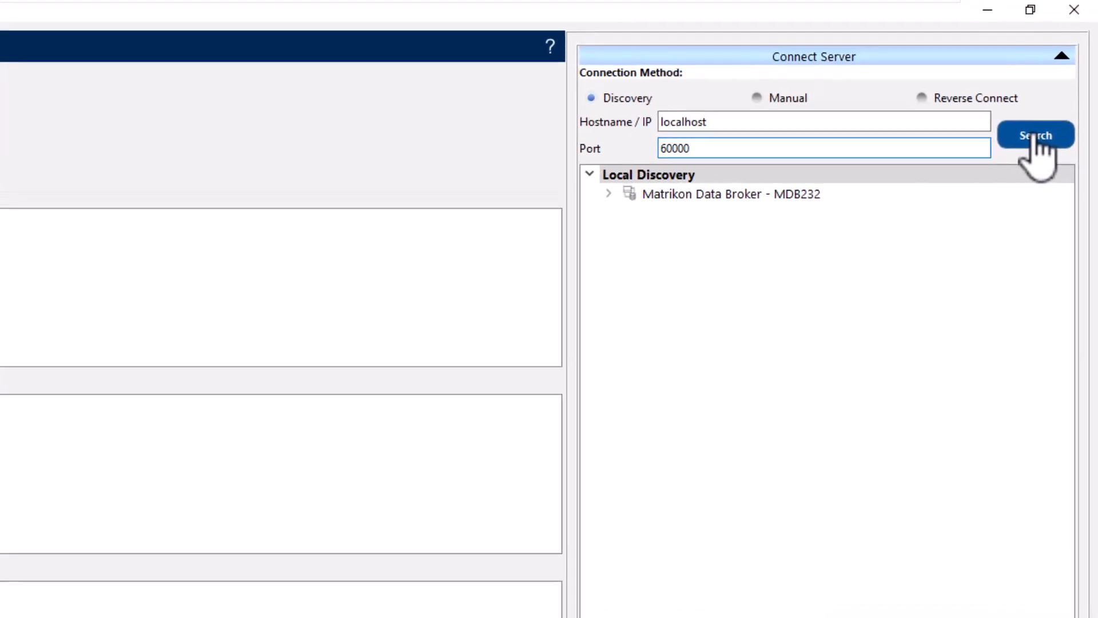
pyautogui.click(1035, 139)
pyautogui.doubleClick(801, 253)
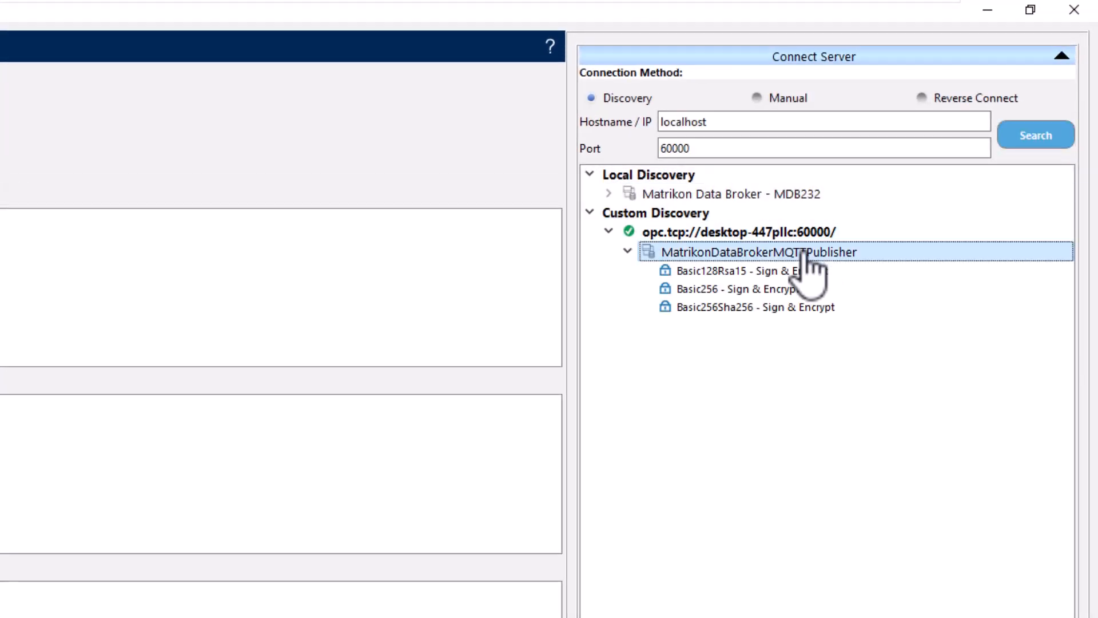
# Connect to the publisher's Basic256Sha256 - Sign & Encrypt endpoint with user details, entering the user name operator and the account password
pyautogui.click(773, 308)
pyautogui.click(836, 273)
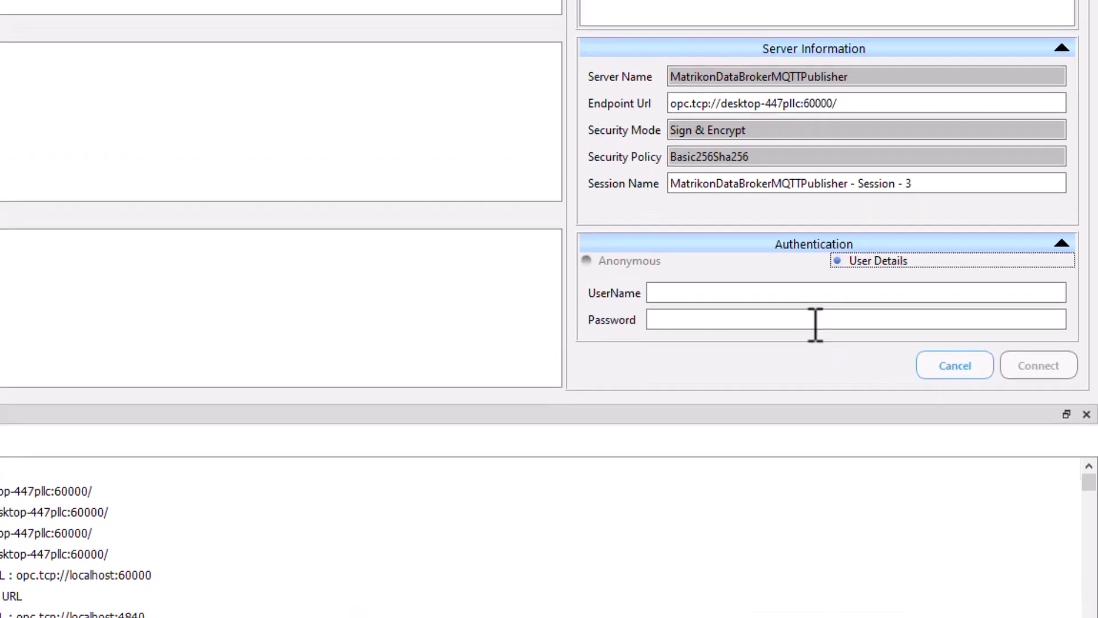
pyautogui.click(753, 293)
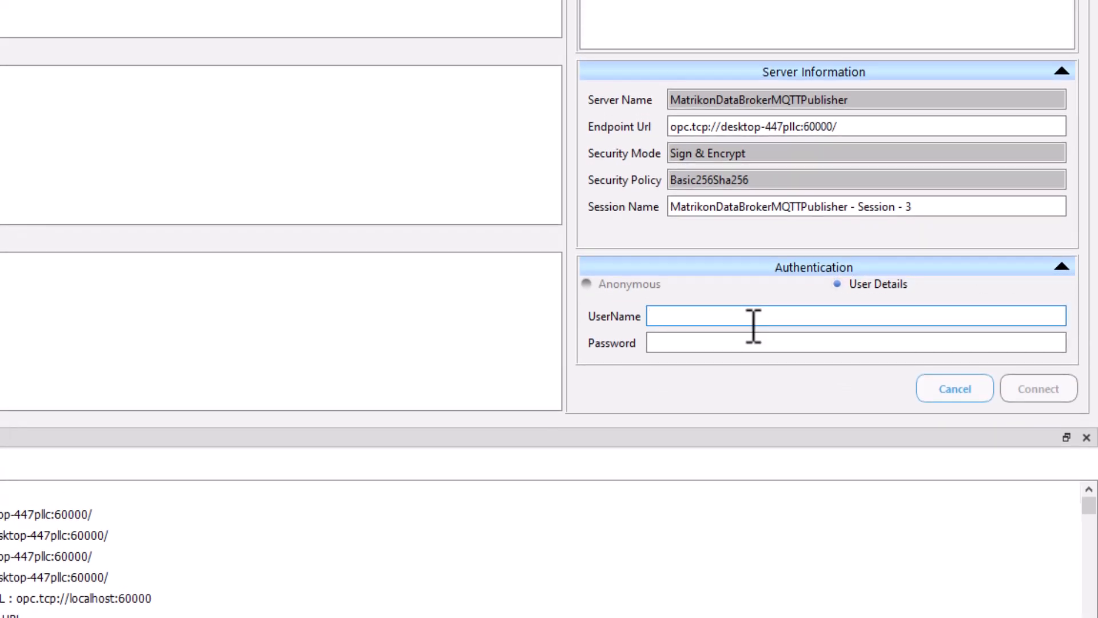
pyautogui.write('operator')
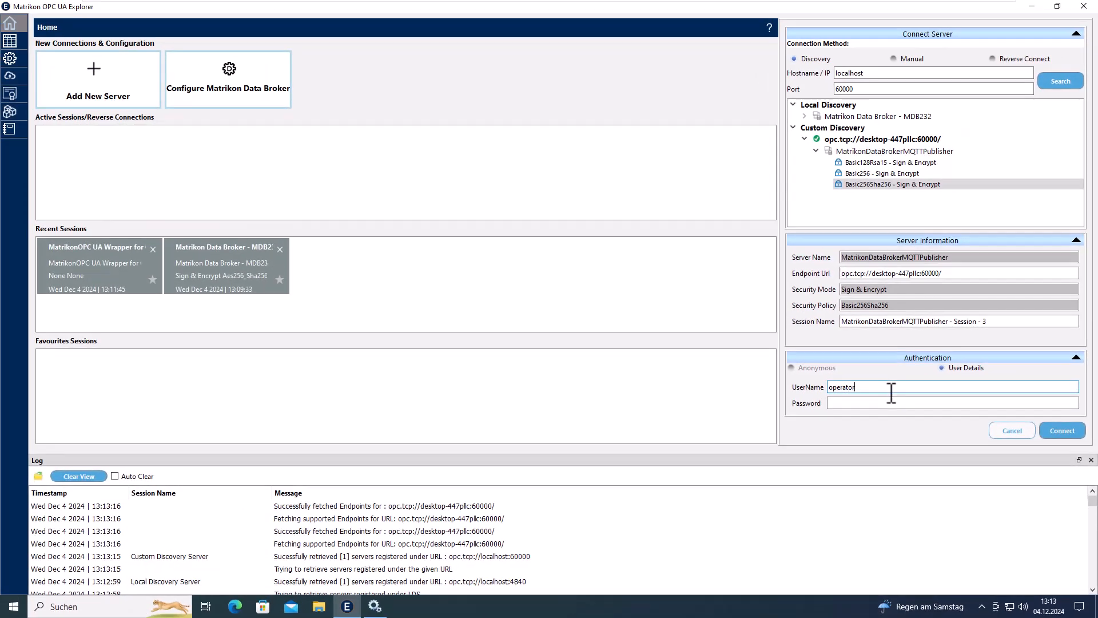
pyautogui.press('Tab')
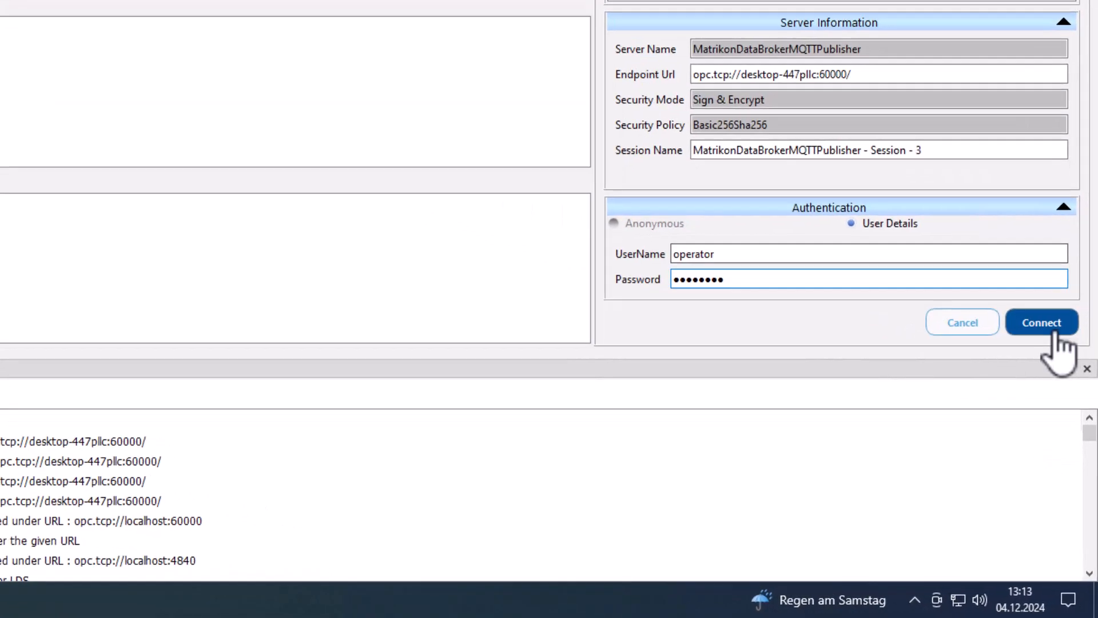
pyautogui.click(1063, 430)
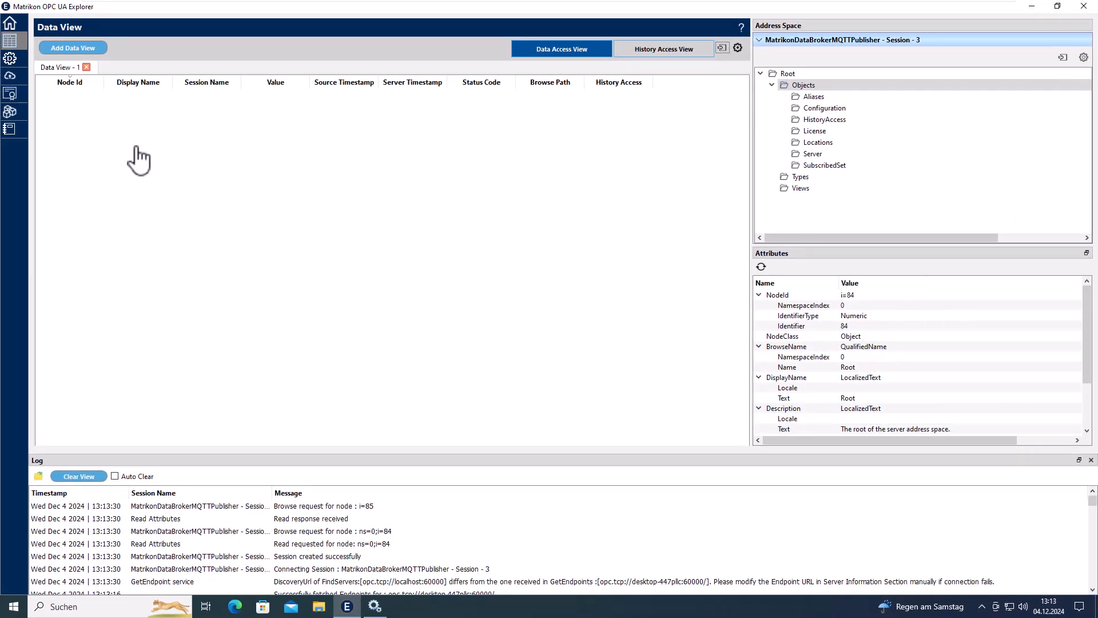
# Open the MQTT Publisher configuration and look through its writer, event subscription, MQTT client connection, history read, options and OPC UA client connection sections
pyautogui.click(10, 75)
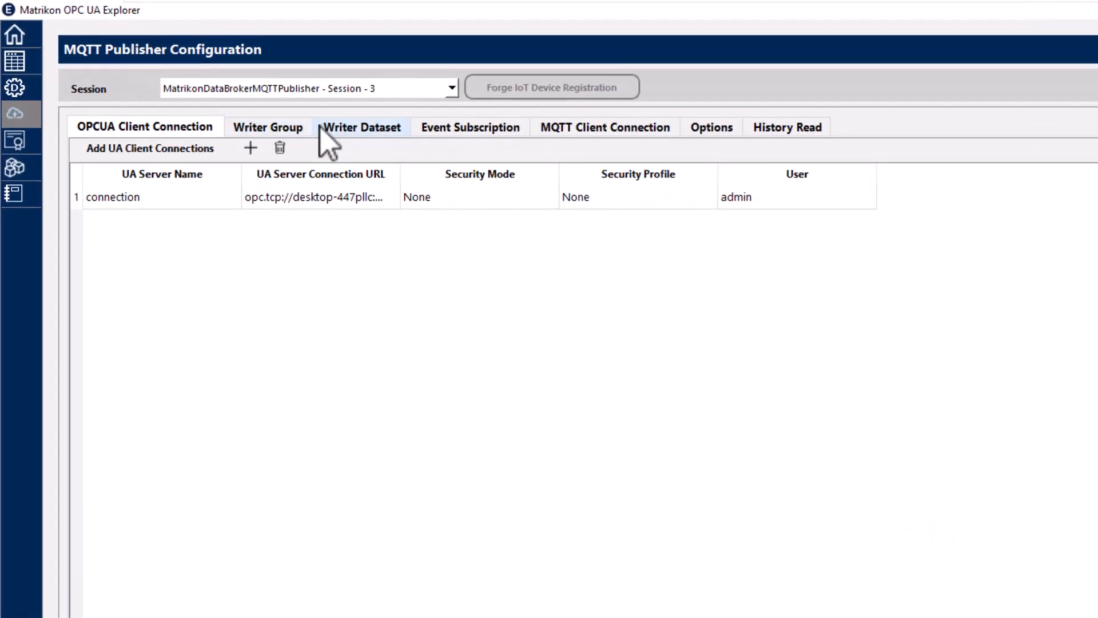
pyautogui.click(246, 87)
pyautogui.click(301, 146)
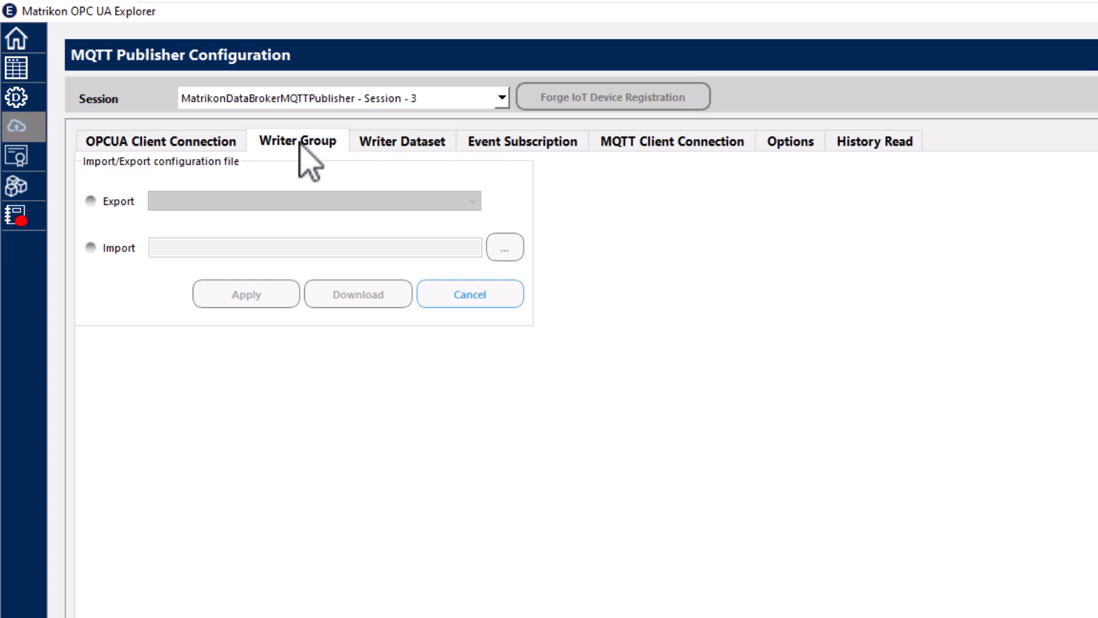
pyautogui.click(509, 150)
pyautogui.click(676, 148)
pyautogui.click(858, 141)
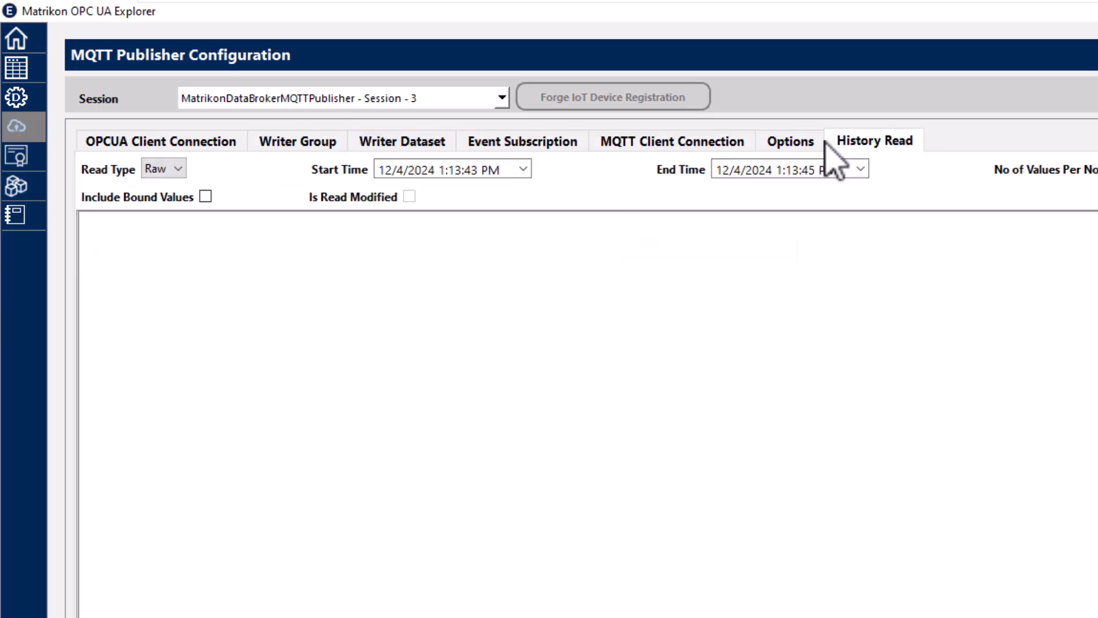
pyautogui.click(791, 141)
pyautogui.click(166, 141)
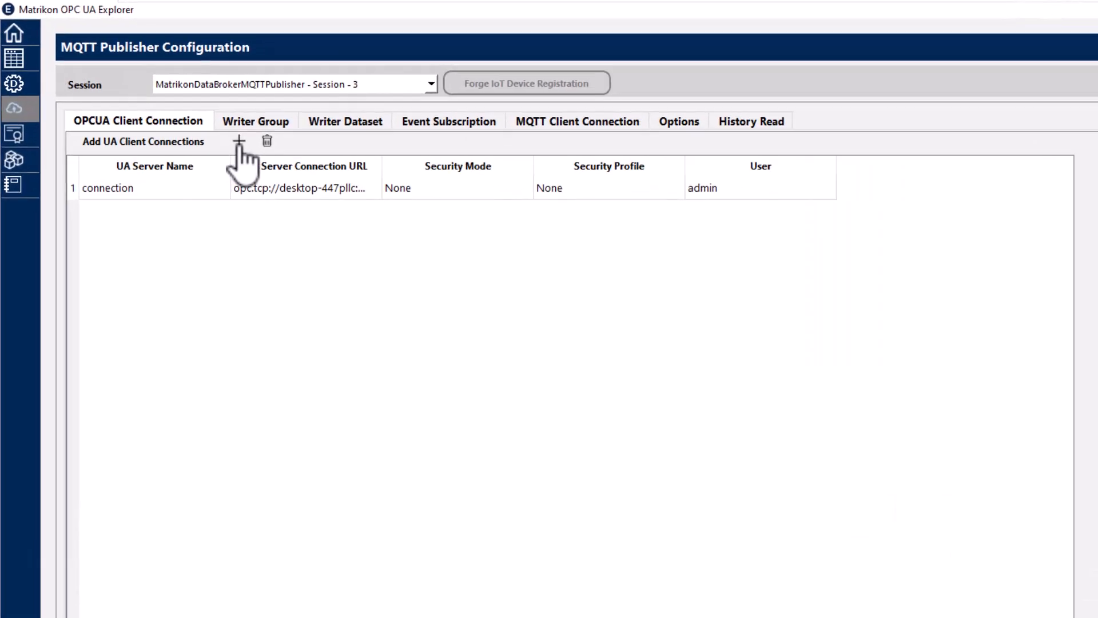
# Add a UA client connection with the alias MyConnection1, hostname localhost and port 21381
pyautogui.click(167, 101)
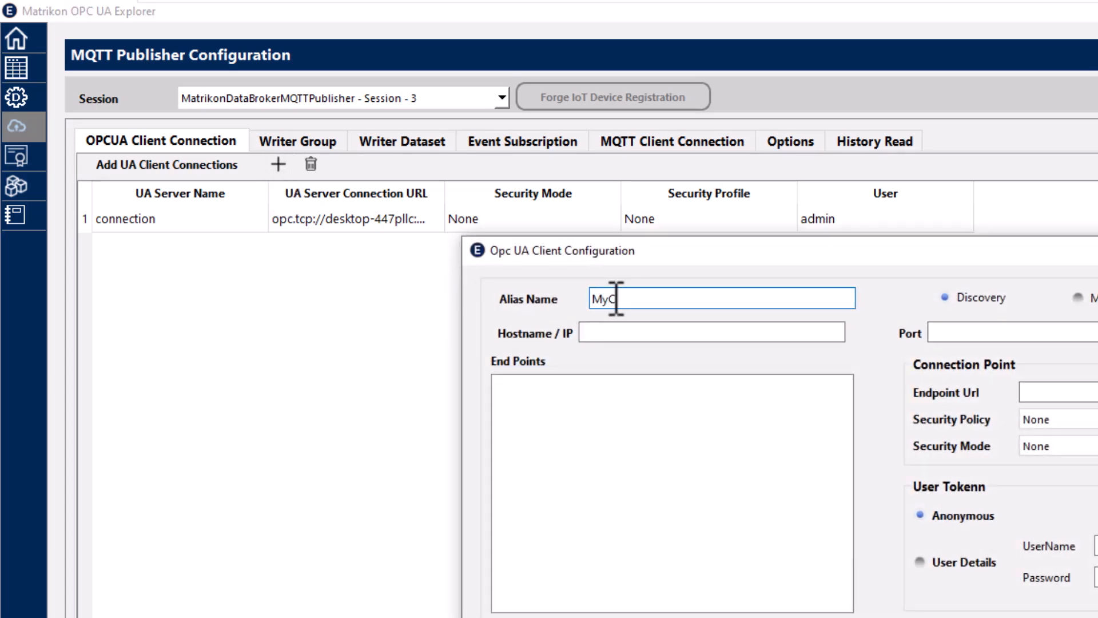
pyautogui.click(608, 334)
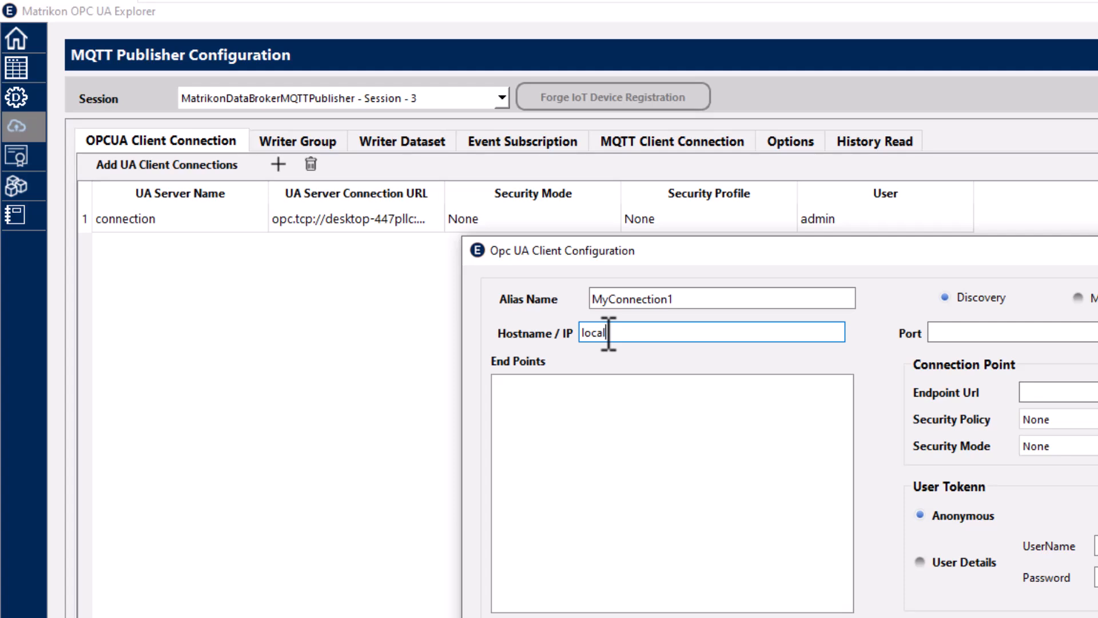
pyautogui.write('localhost')
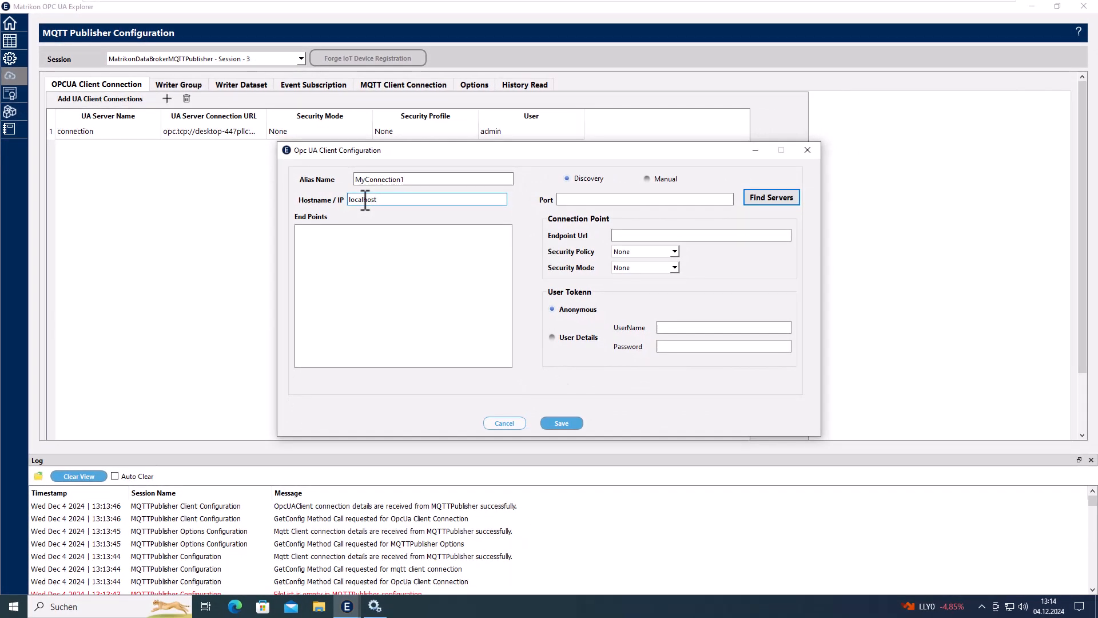
pyautogui.press('Tab')
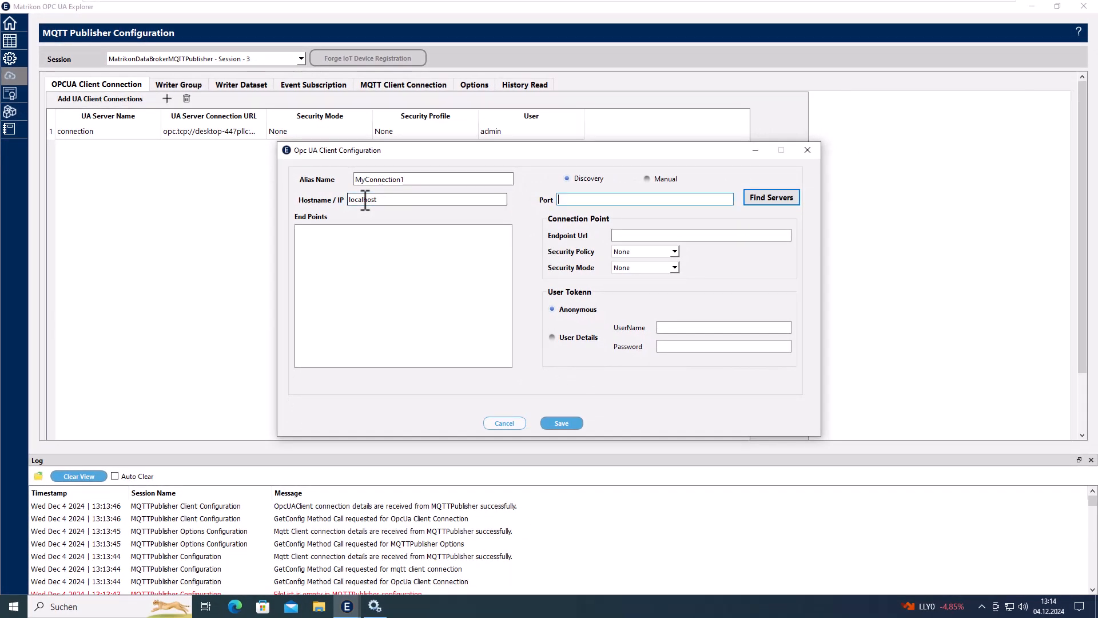
pyautogui.write('21381')
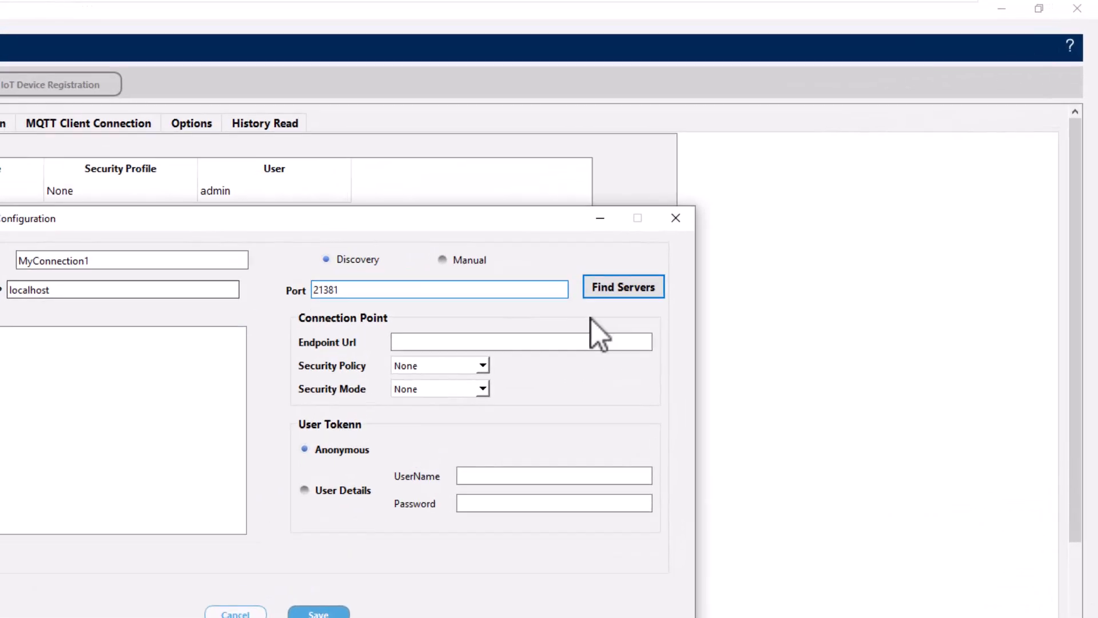
# Find the servers, choose the UA Wrapper's None - None endpoint for MyConnection1, and save the connection with an immediate server restart
pyautogui.click(778, 200)
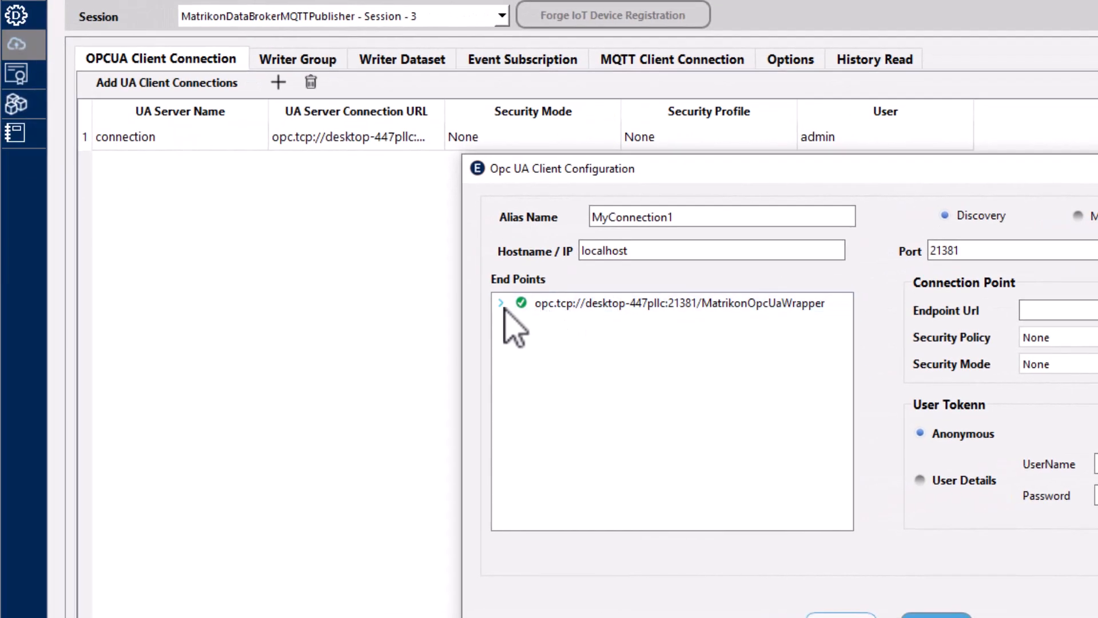
pyautogui.click(502, 303)
pyautogui.click(519, 321)
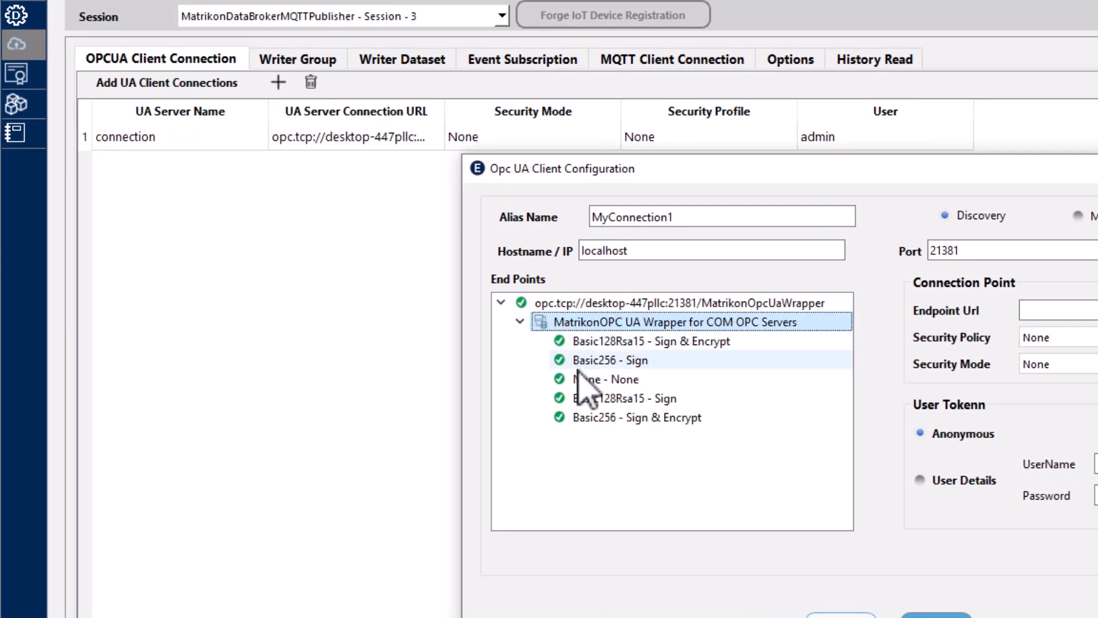
pyautogui.click(564, 379)
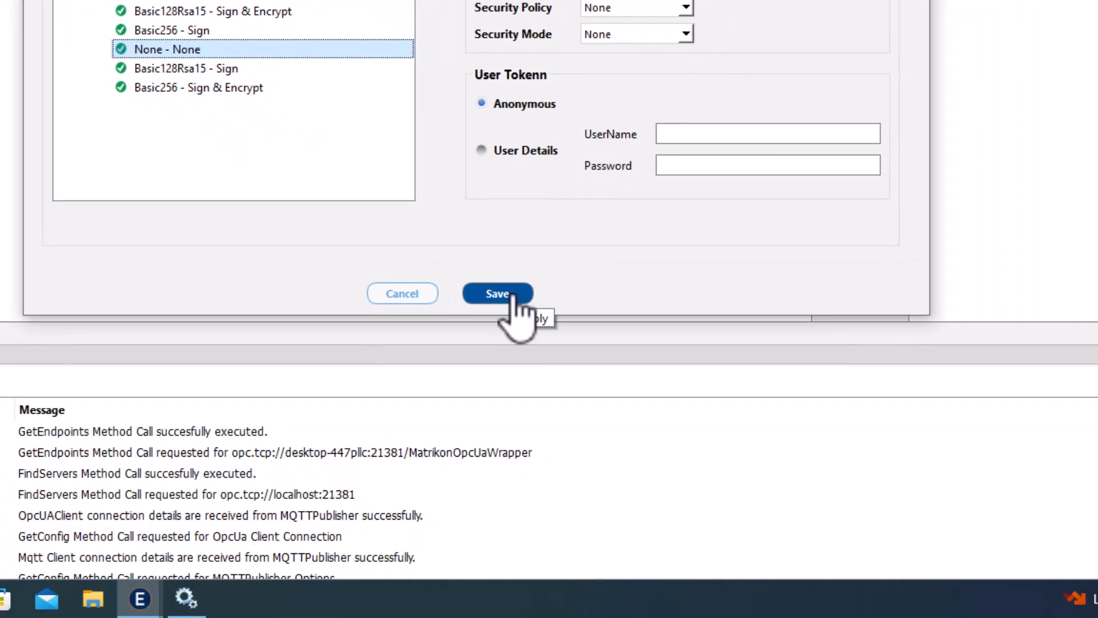
pyautogui.click(513, 295)
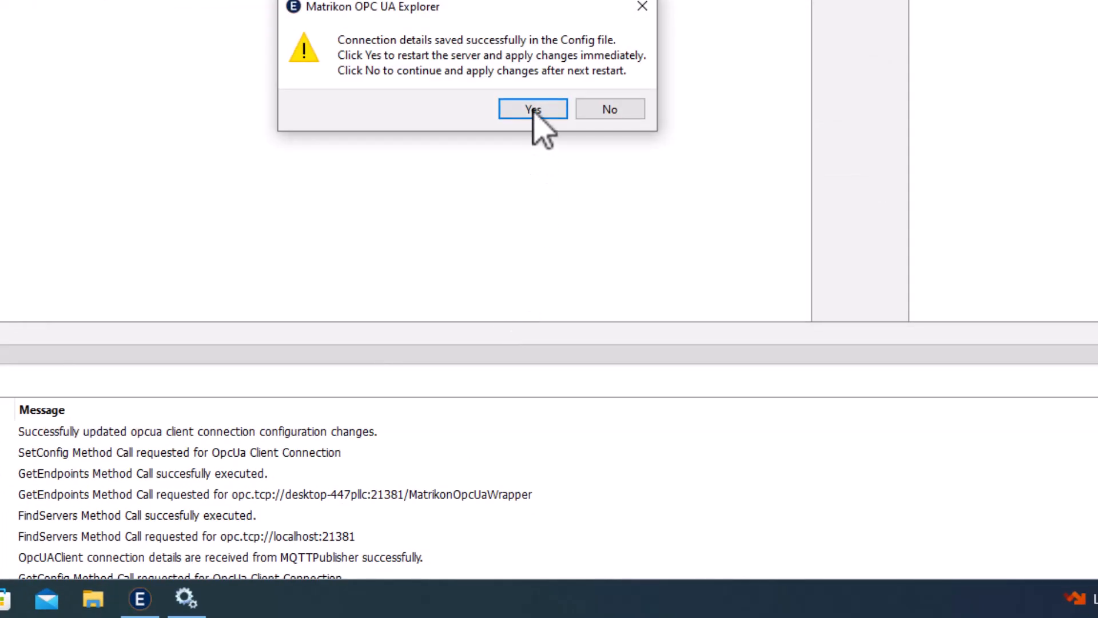
pyautogui.click(532, 108)
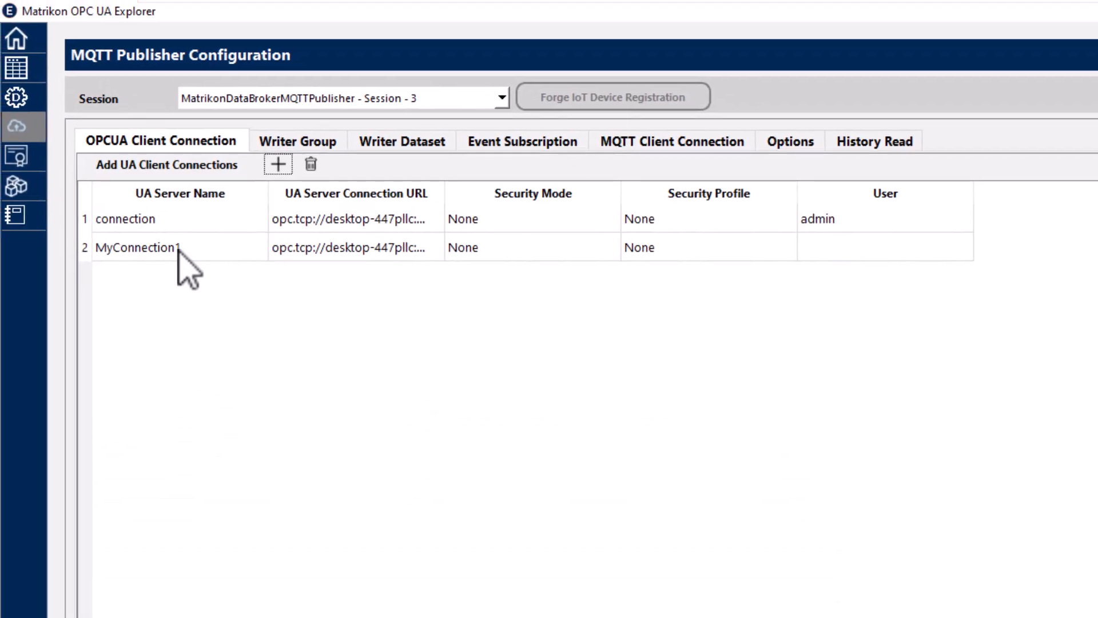
pyautogui.click(178, 251)
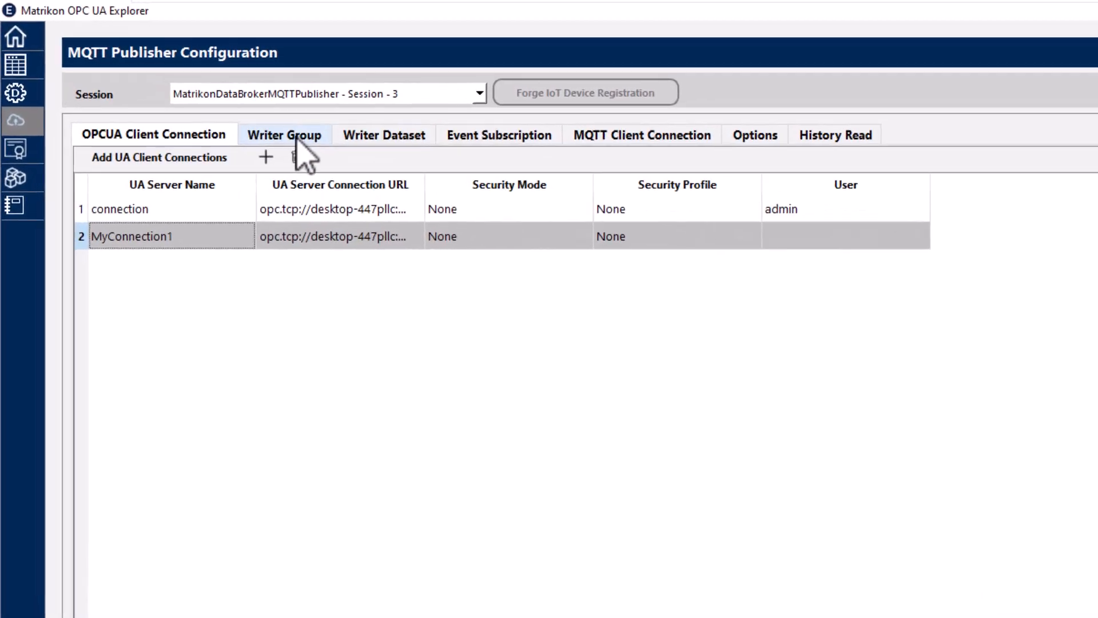
# Check the writer group configuration, then switch to the Matrikon MQTT Publisher Utility on the desktop and open its Dataset Generator
pyautogui.click(178, 85)
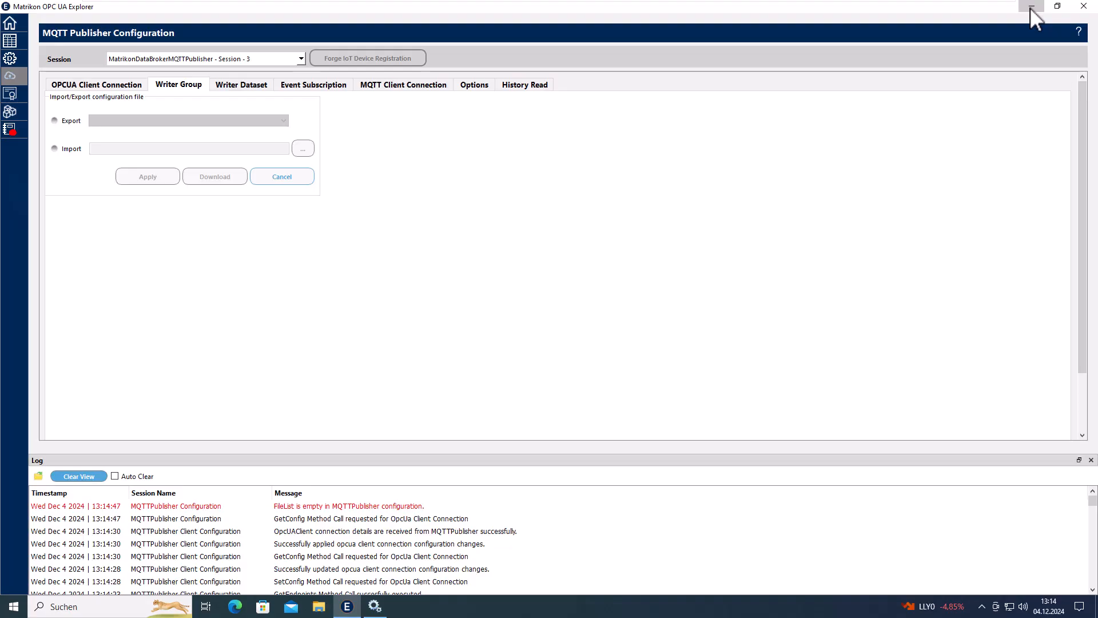
pyautogui.click(1032, 7)
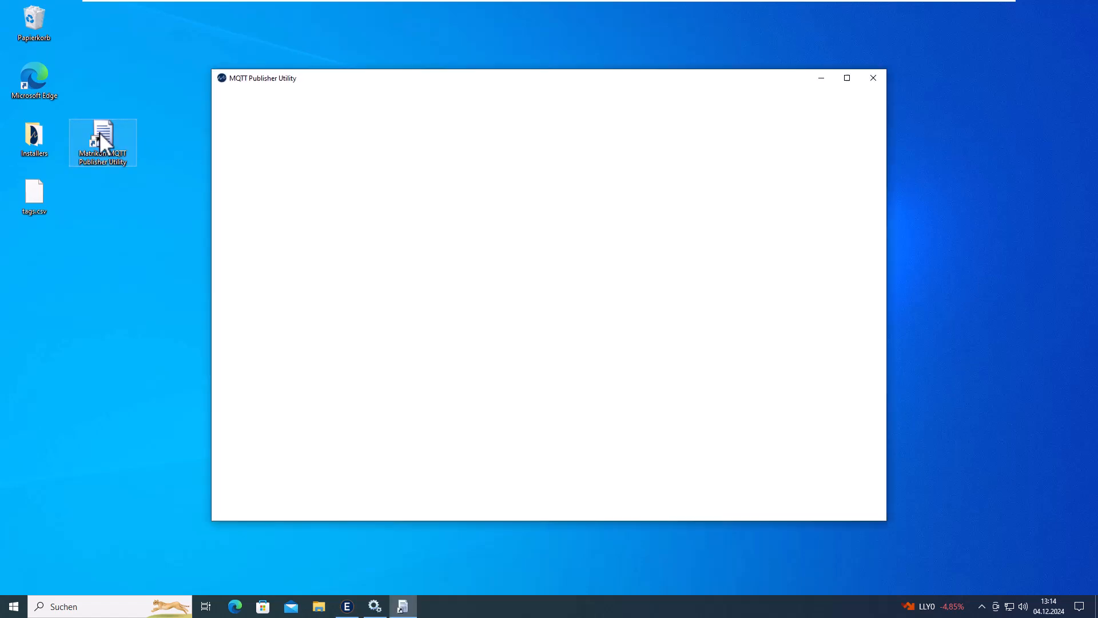
pyautogui.click(240, 98)
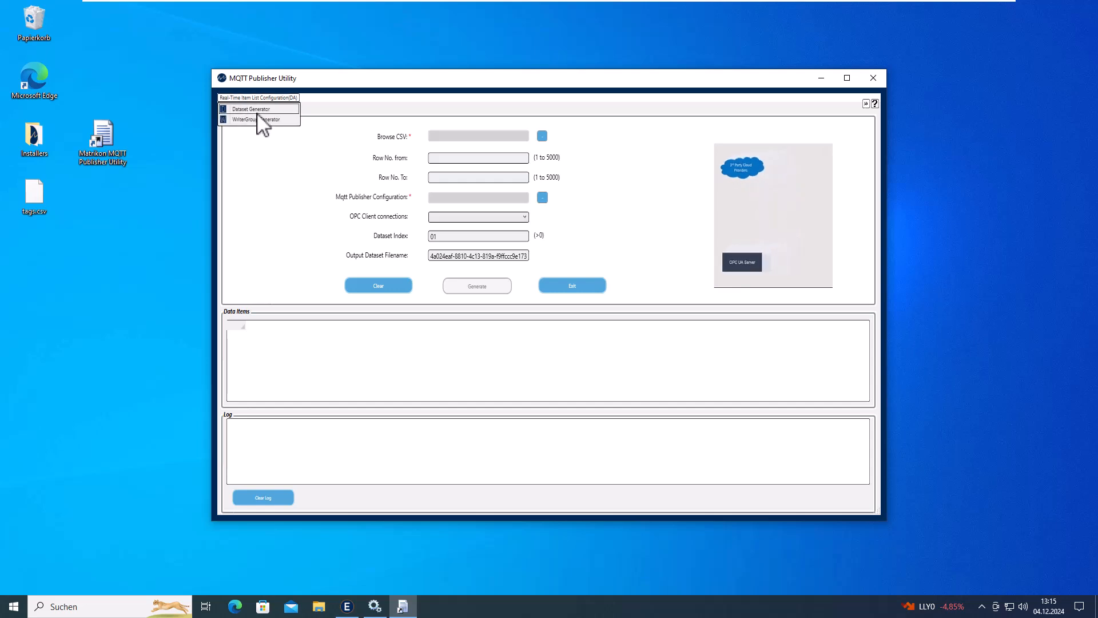
pyautogui.click(260, 110)
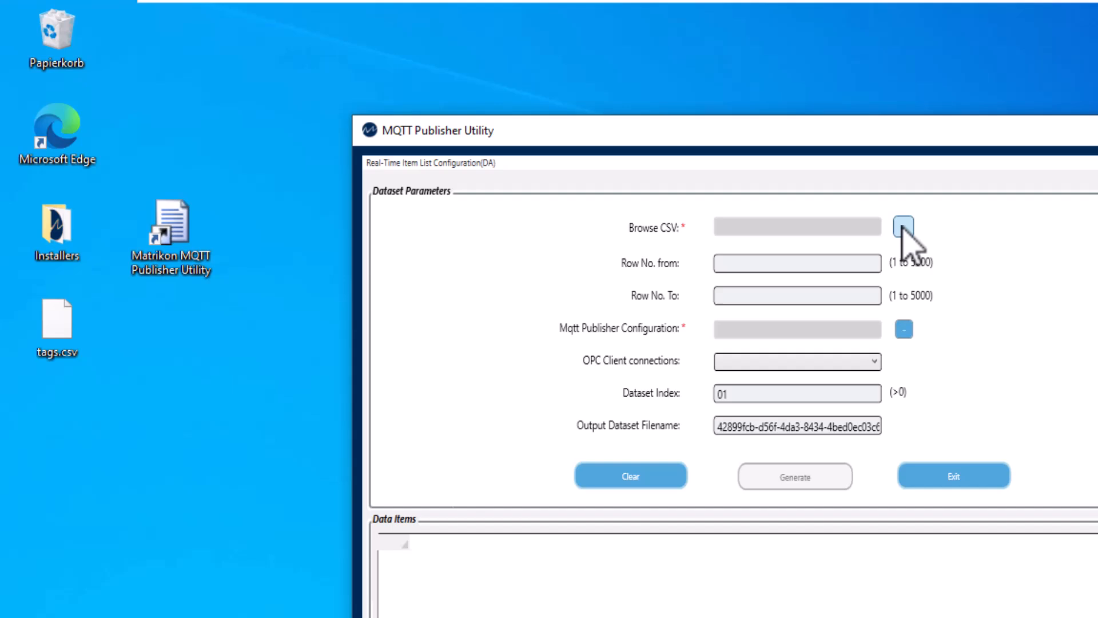
# Load tags.csv from the Desktop as the source CSV for the dataset
pyautogui.click(903, 228)
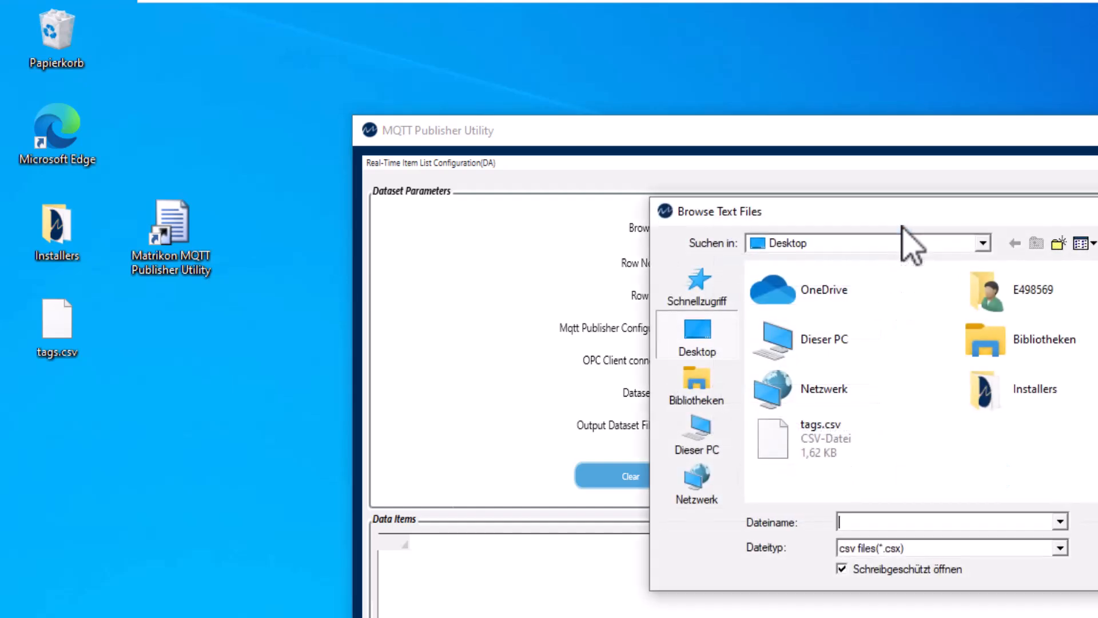
pyautogui.click(822, 425)
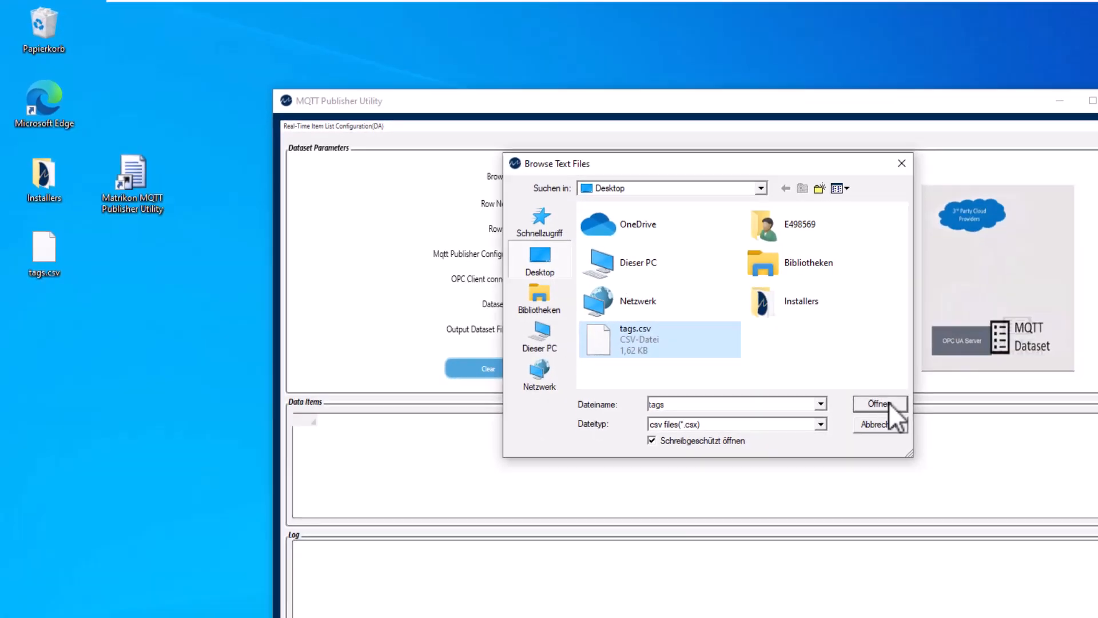
pyautogui.click(879, 403)
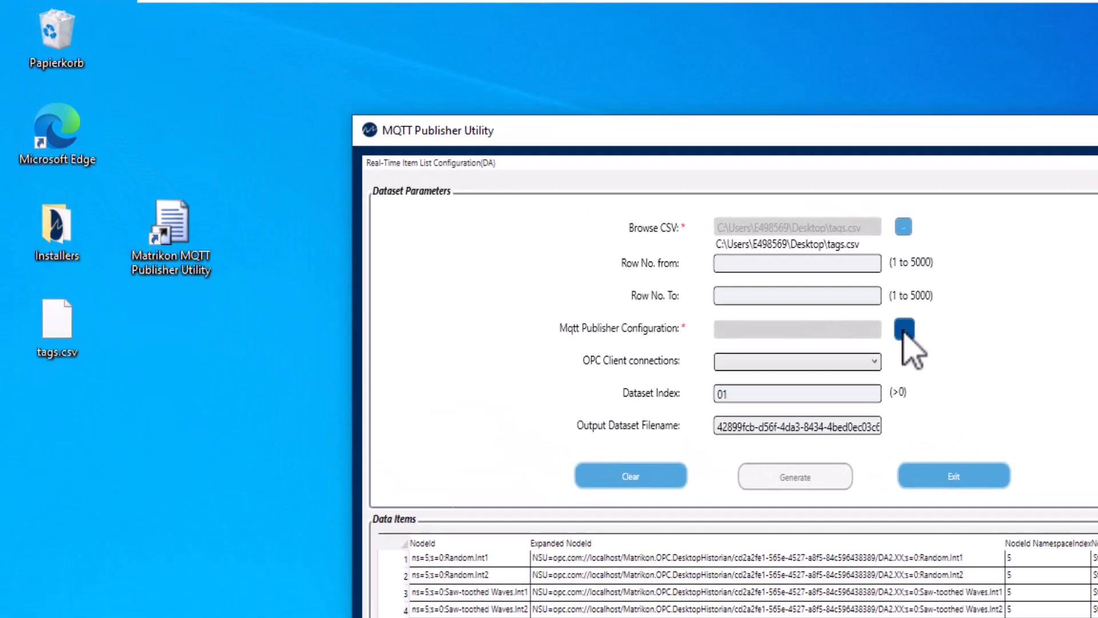
# Set the MQTT Publisher configuration folder to C:\ProgramData\Matrikon\MDB-MQTTPublisher\Config
pyautogui.click(543, 198)
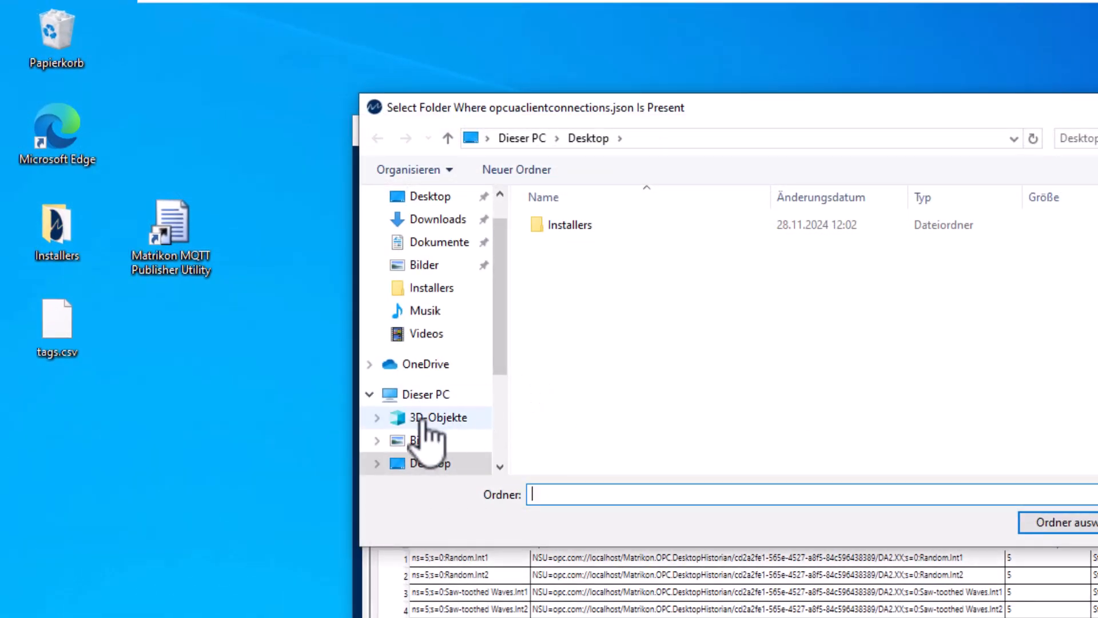
pyautogui.click(424, 394)
pyautogui.doubleClick(909, 446)
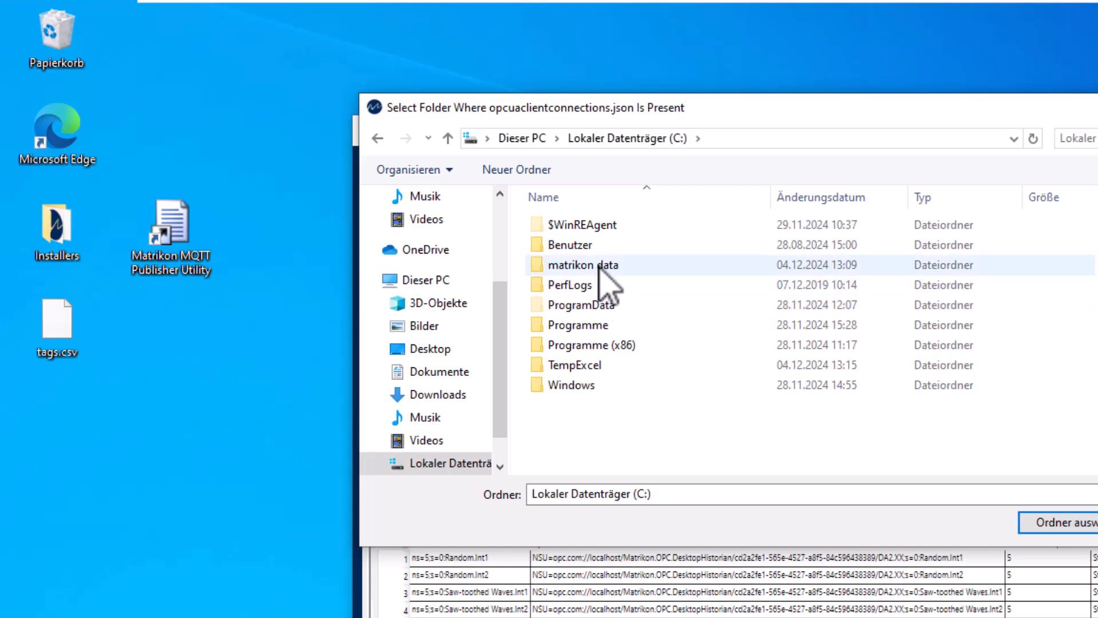
pyautogui.click(596, 310)
pyautogui.doubleClick(596, 312)
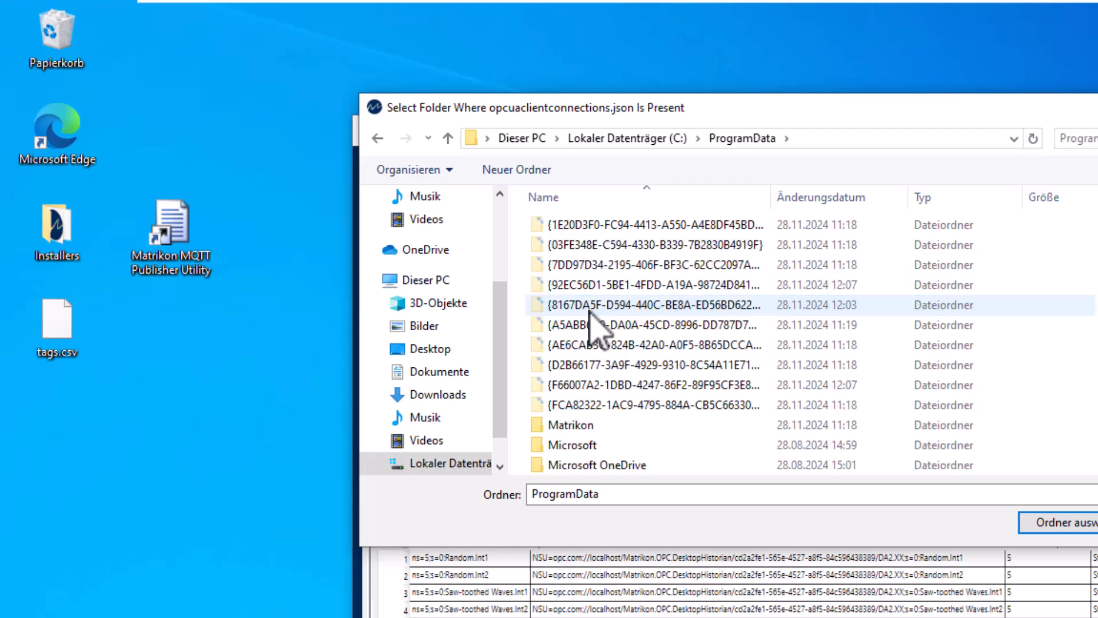
pyautogui.doubleClick(581, 428)
pyautogui.doubleClick(603, 265)
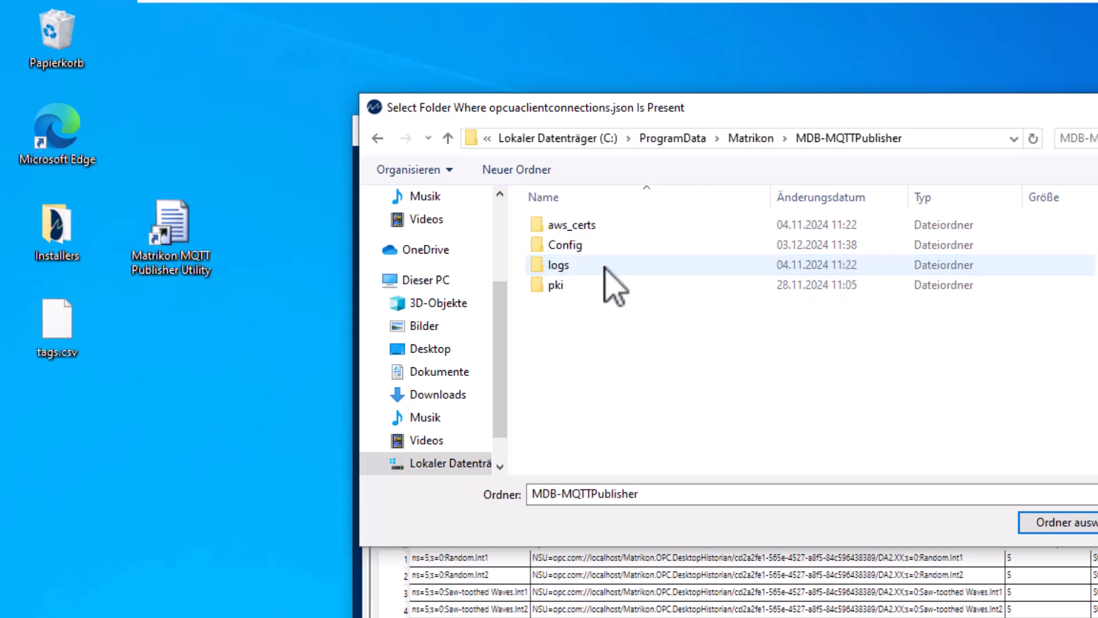
pyautogui.doubleClick(587, 246)
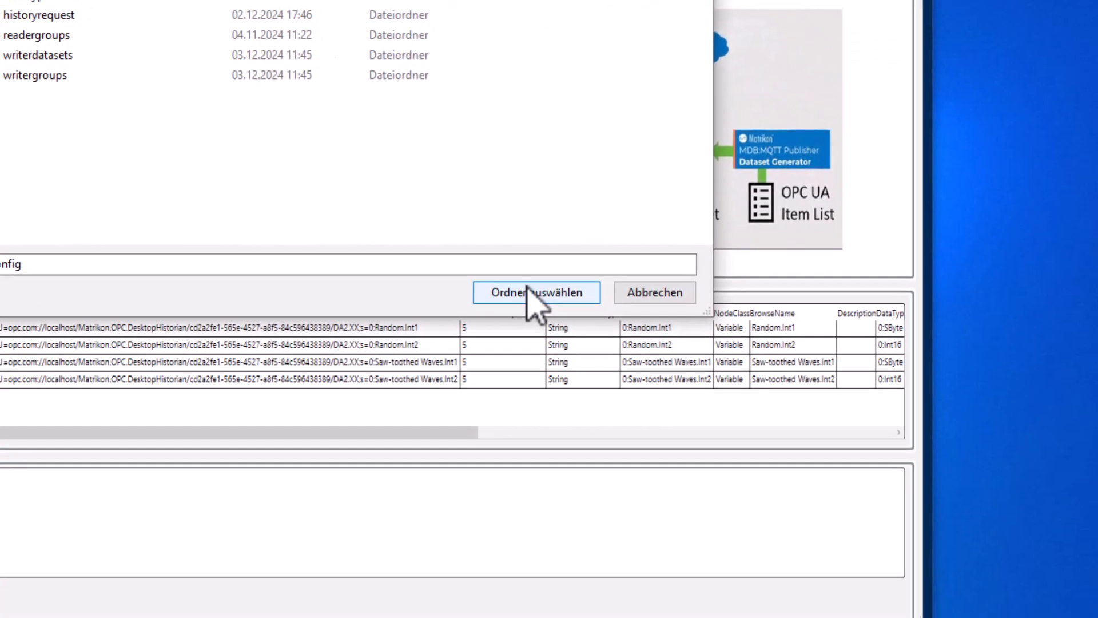
pyautogui.click(1069, 522)
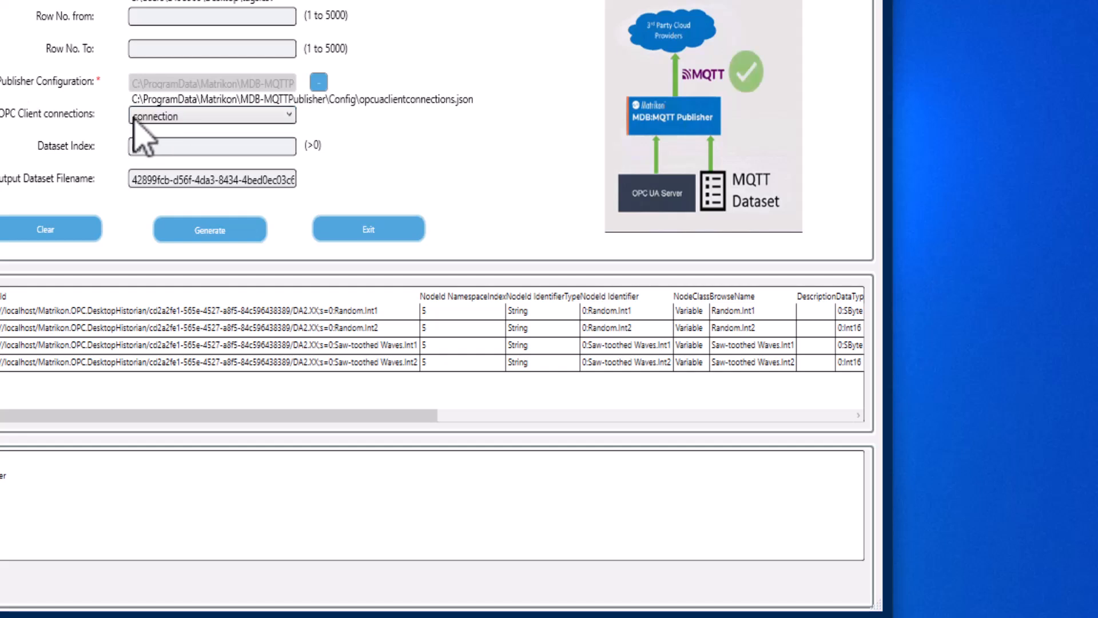
# Choose MyConnection1 as the OPC client connection and set the output dataset filename to Alex1
pyautogui.click(172, 116)
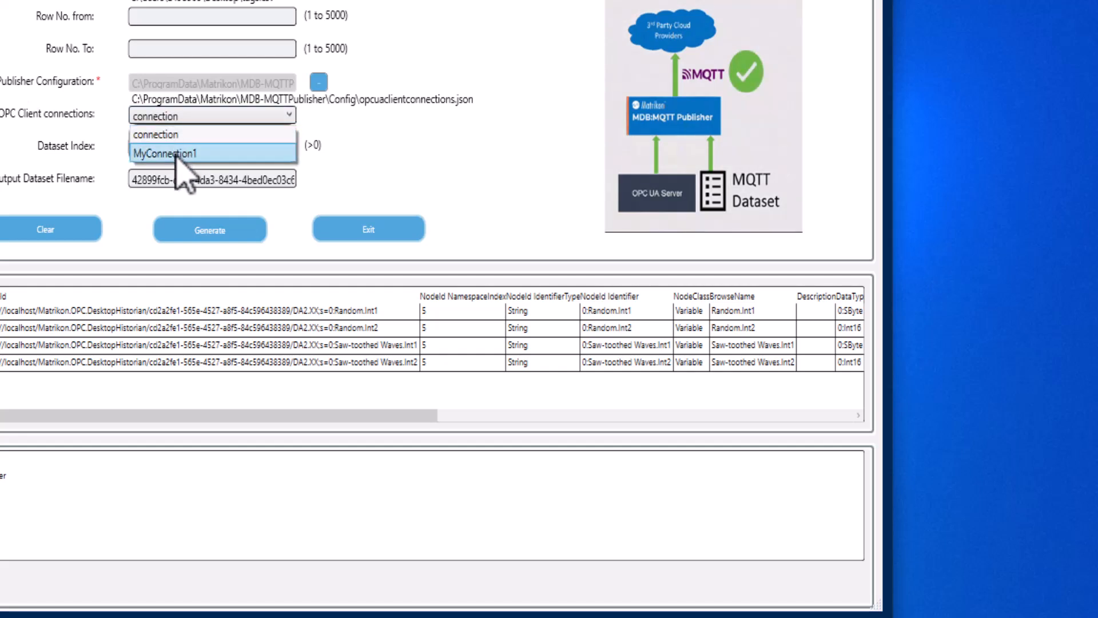
pyautogui.click(176, 155)
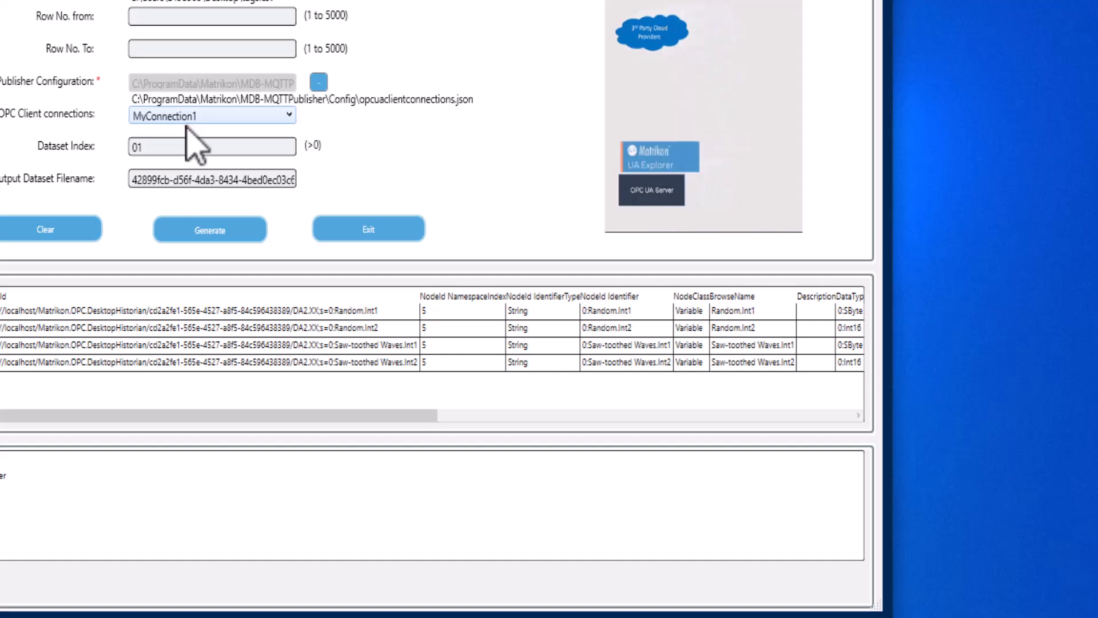
pyautogui.moveTo(160, 147); pyautogui.dragTo(122, 160)
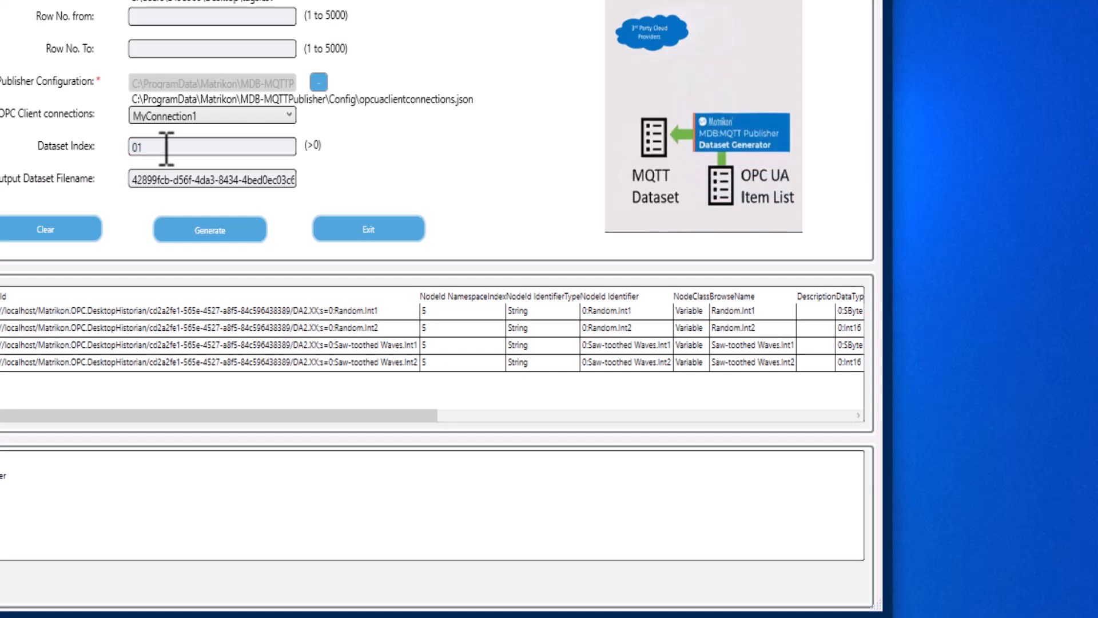
pyautogui.tripleClick(197, 179)
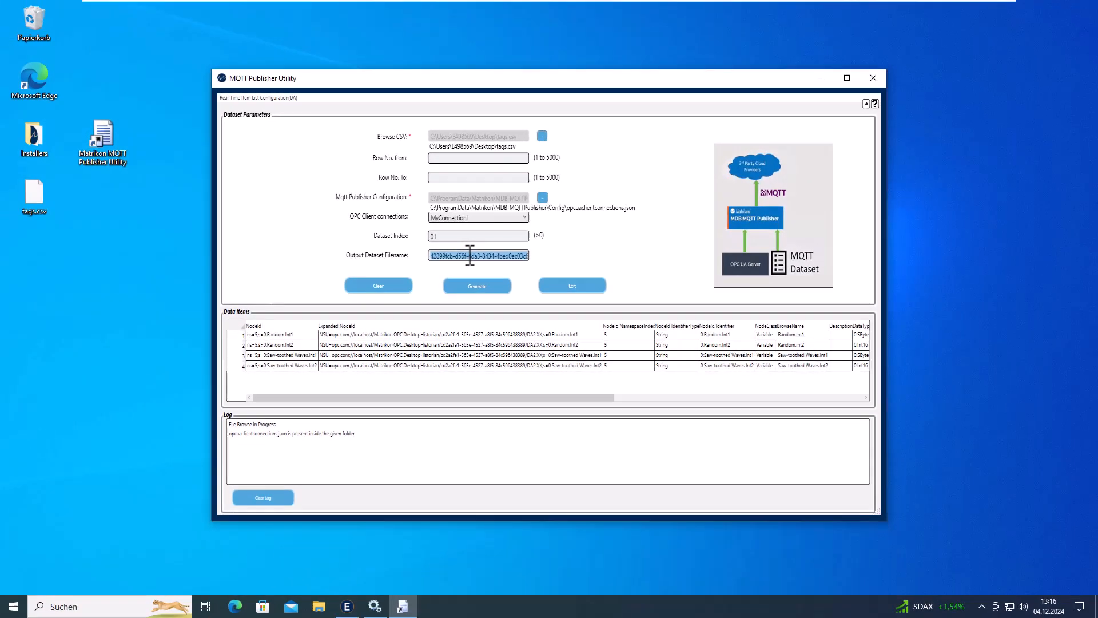
pyautogui.write('Alex1')
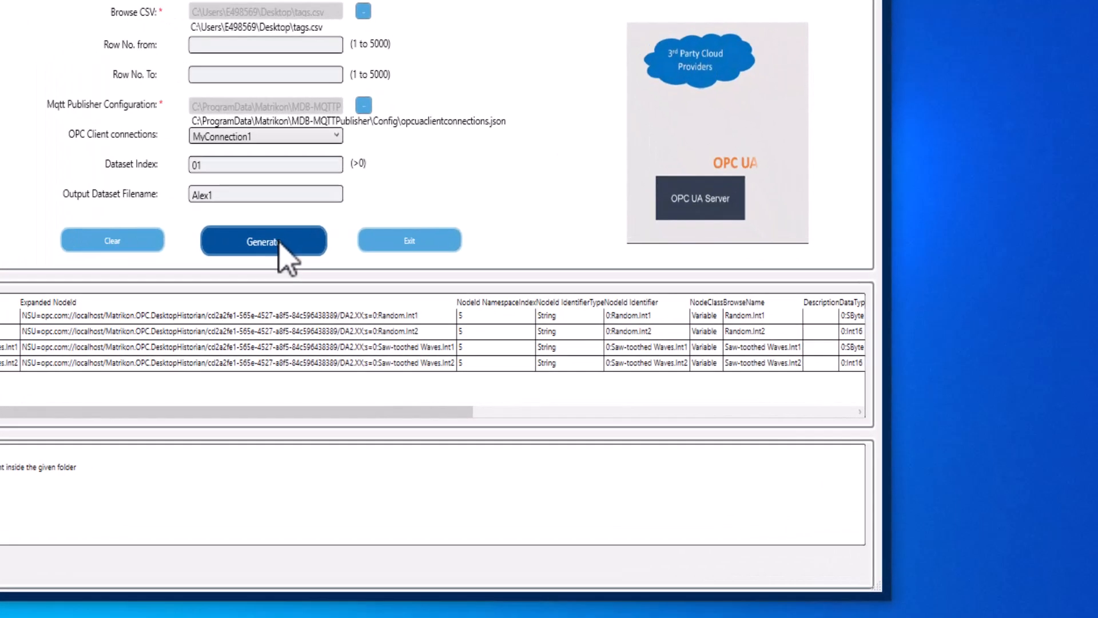
# Generate the dataset into the Desktop folder and select the generated dataset file there
pyautogui.click(486, 283)
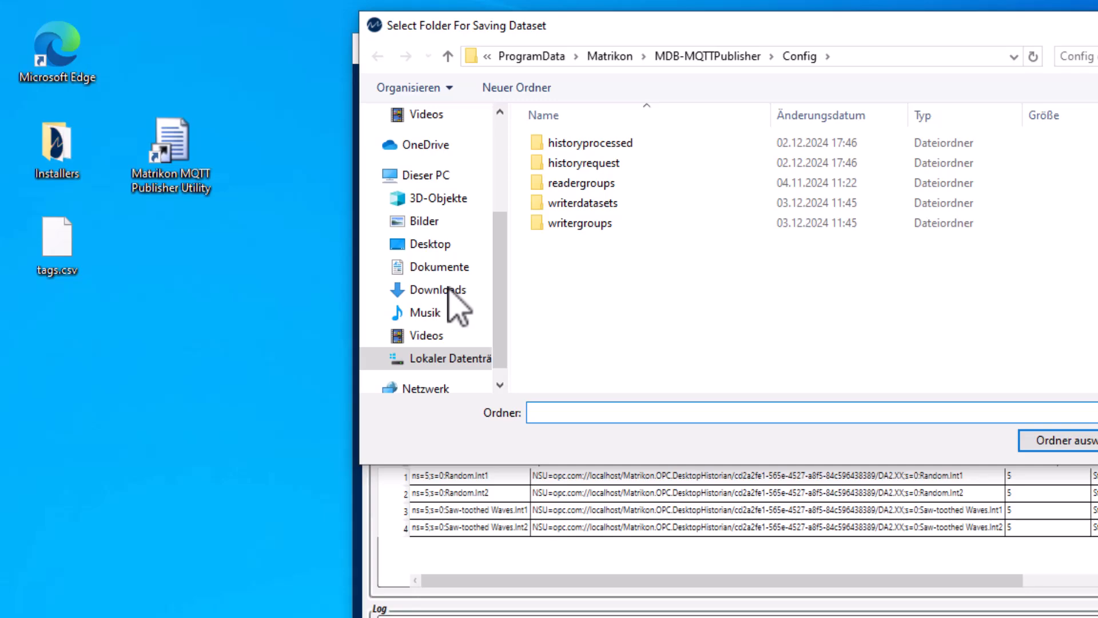
pyautogui.click(435, 245)
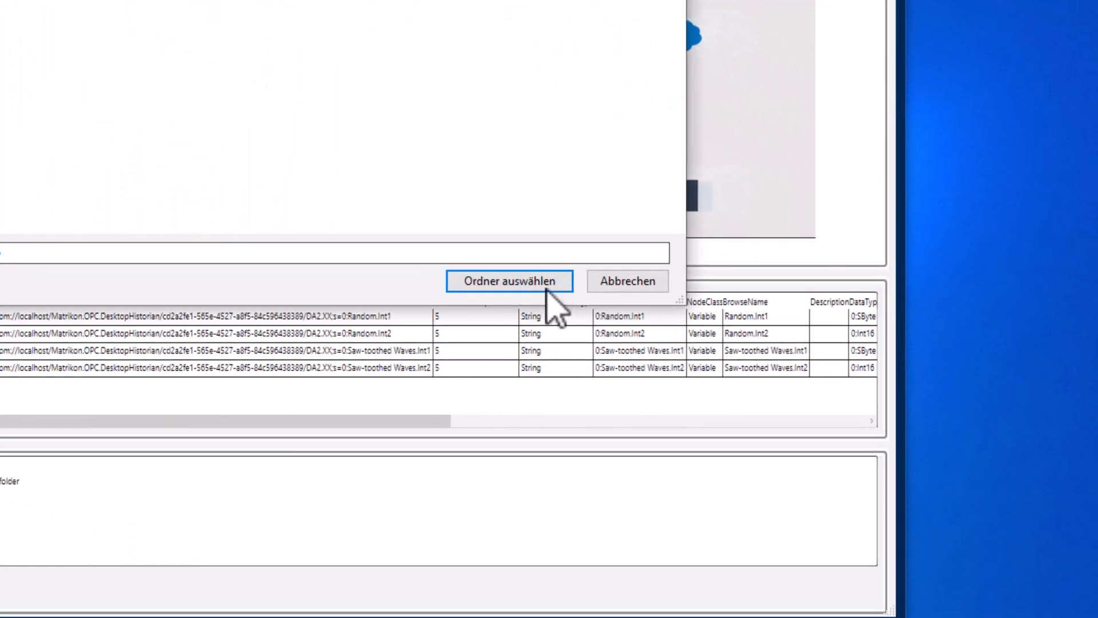
pyautogui.click(1058, 523)
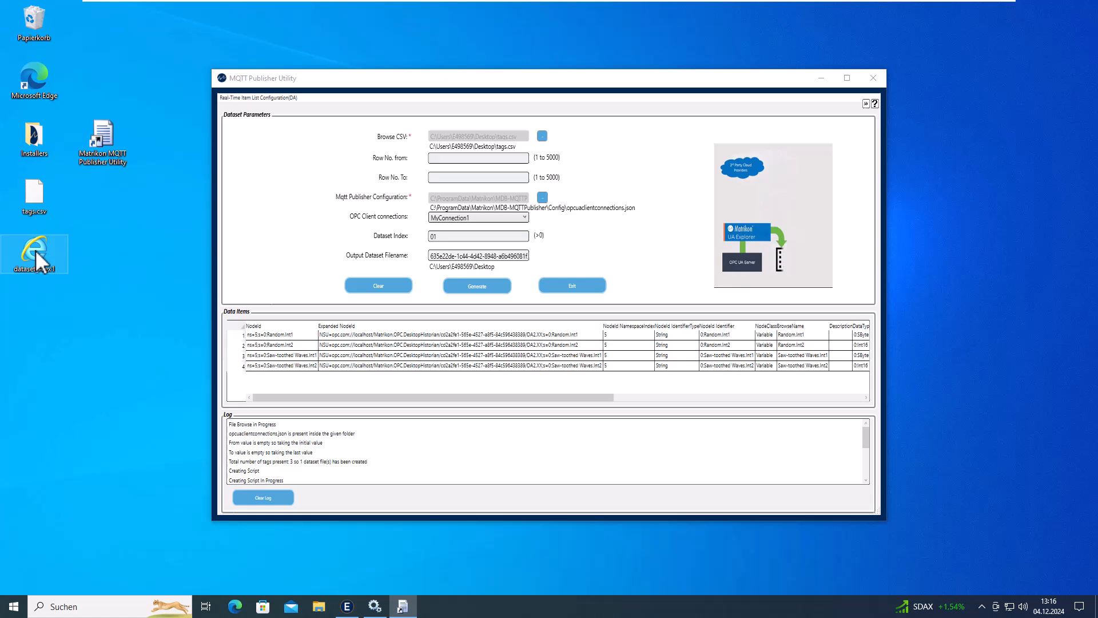
pyautogui.click(23, 269)
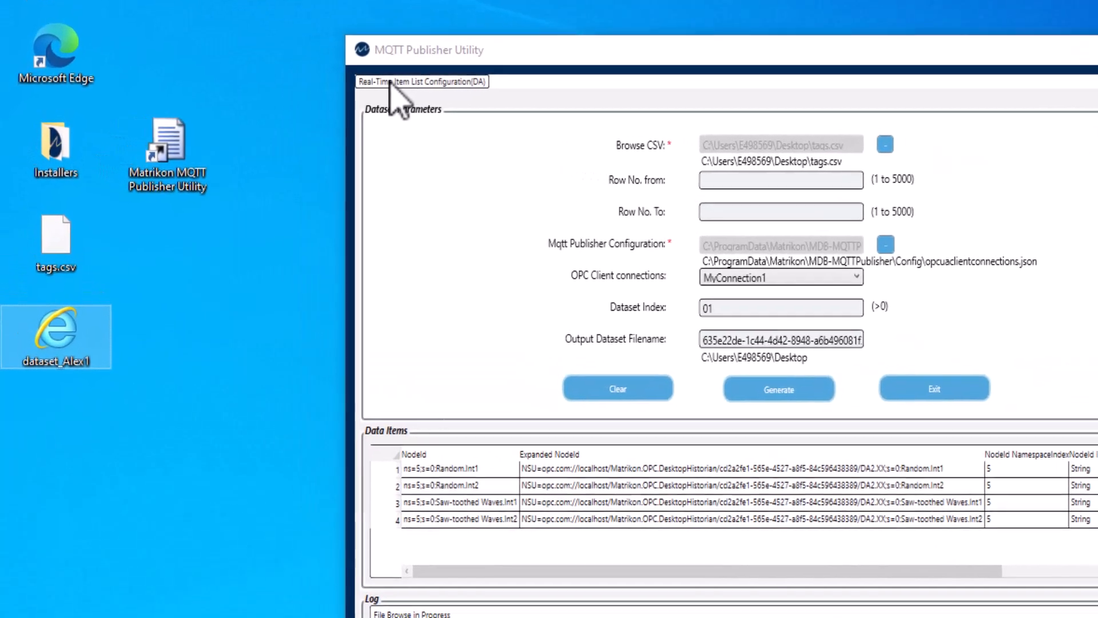
# Open the WriterGroup Generator and start a new dataset writer for writer group WG1 with the 3000 ms publishing interval
pyautogui.click(280, 93)
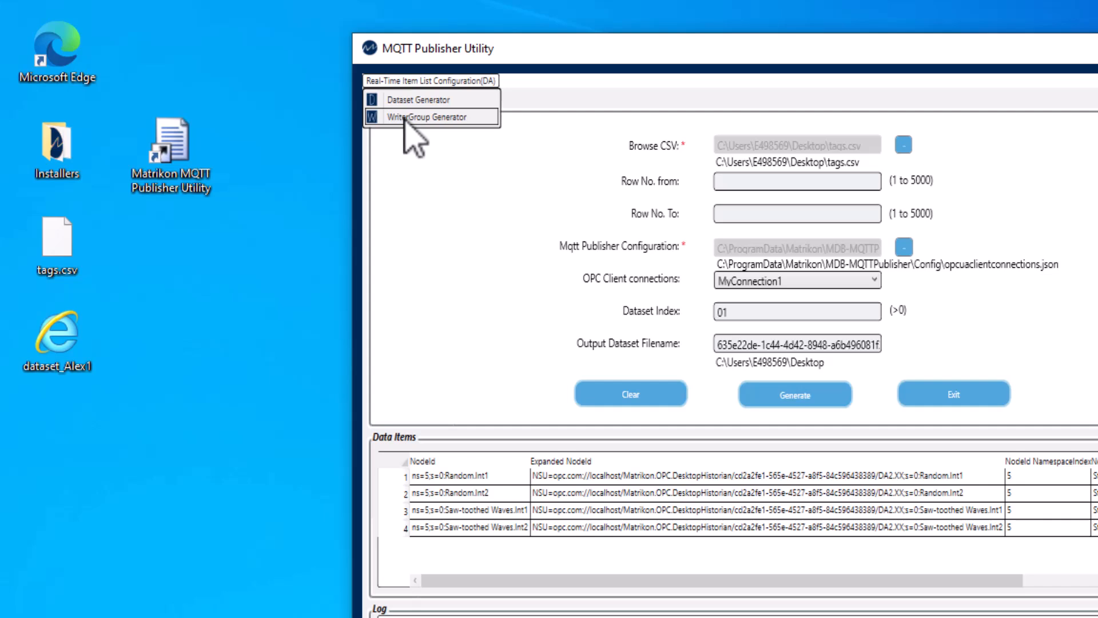
pyautogui.click(405, 117)
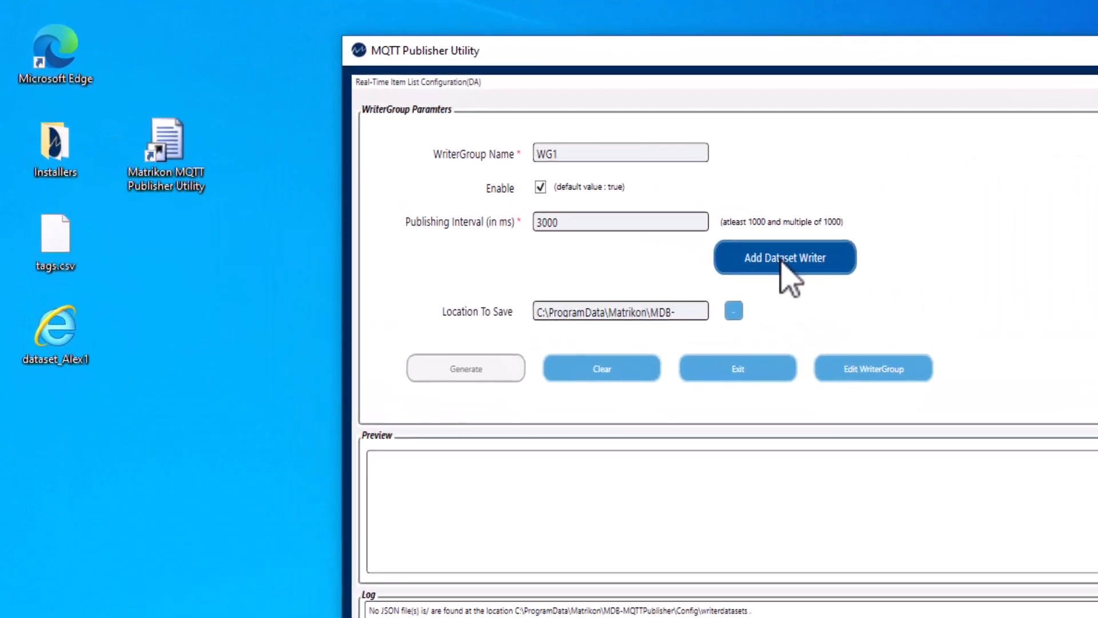
pyautogui.click(484, 207)
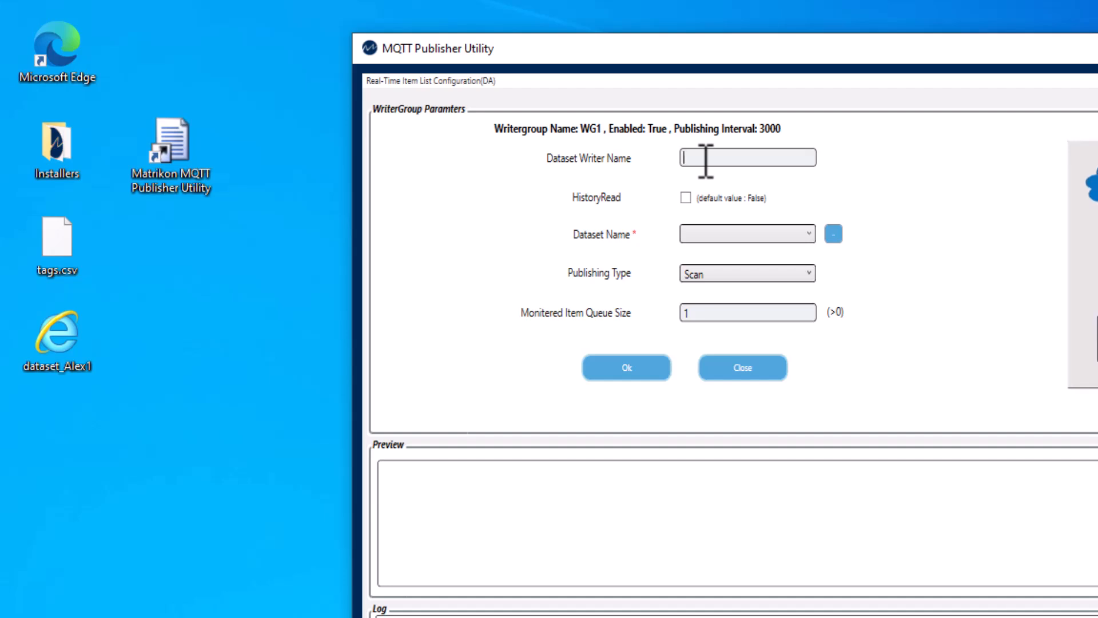
# Name the dataset writer DSW1 and enable HistoryRead for it
pyautogui.write('DS')
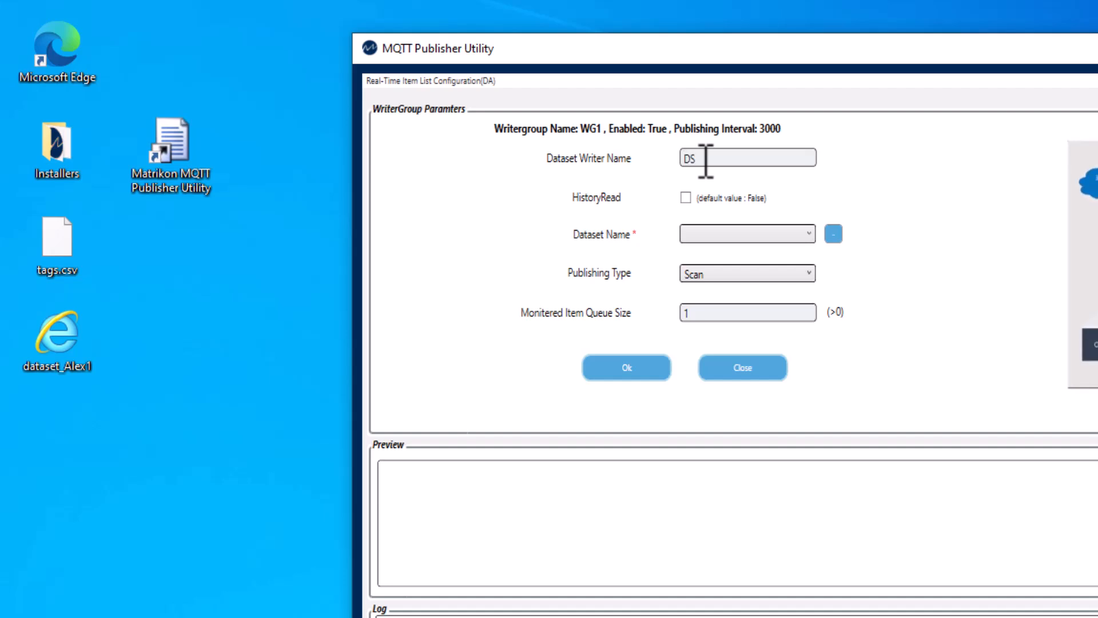
pyautogui.write('W1')
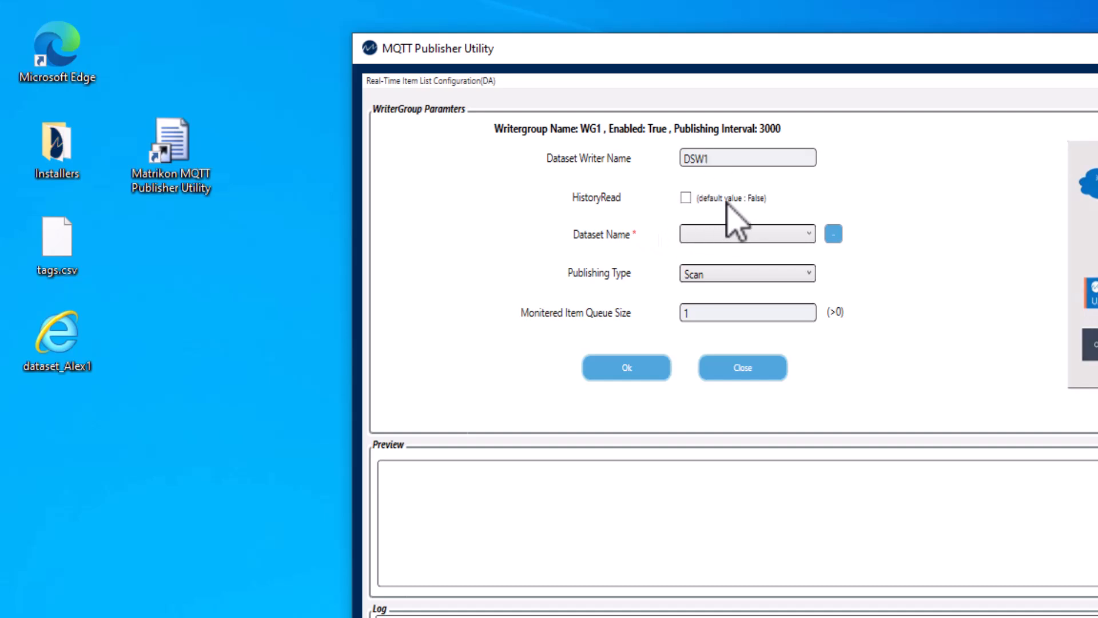
pyautogui.click(686, 198)
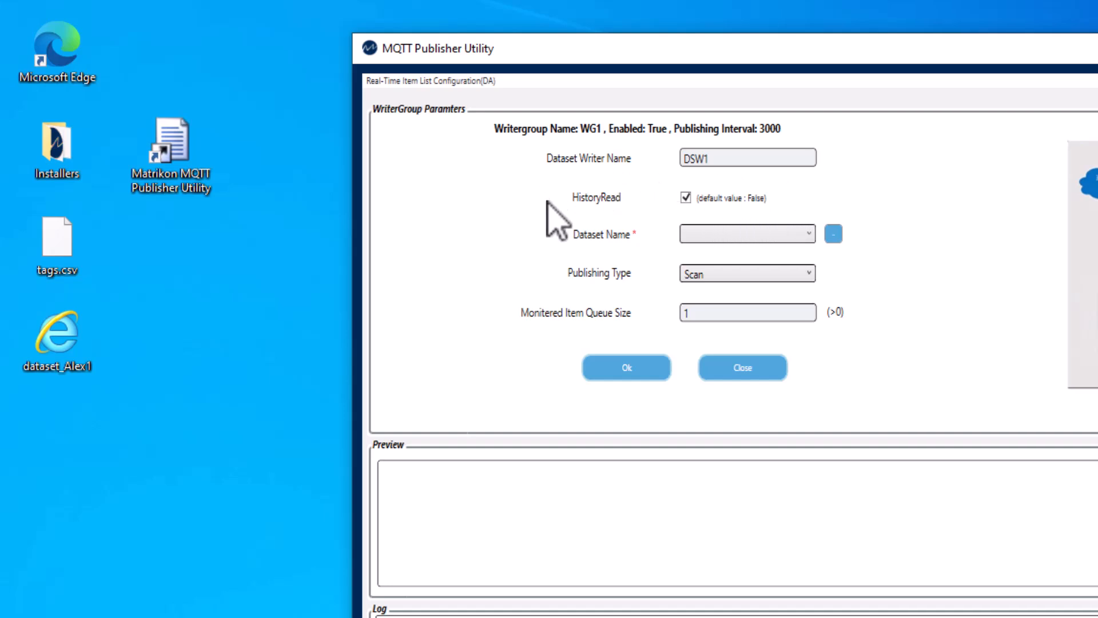
pyautogui.click(685, 198)
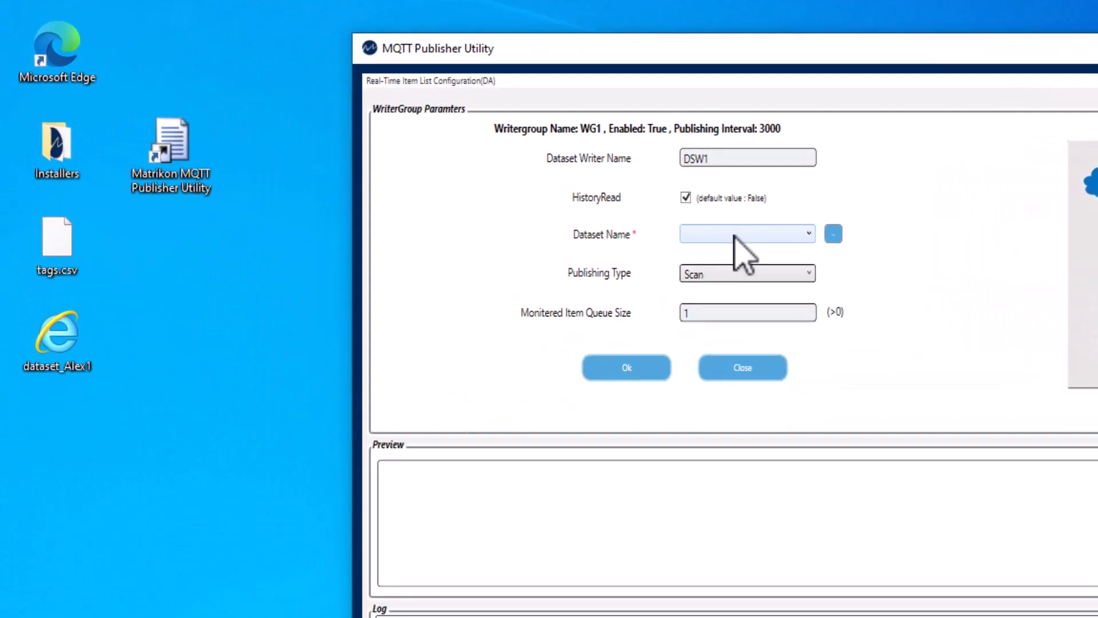
# Load the datasets from the Desktop folder and choose DataSet01 for the DSW1 writer
pyautogui.click(440, 190)
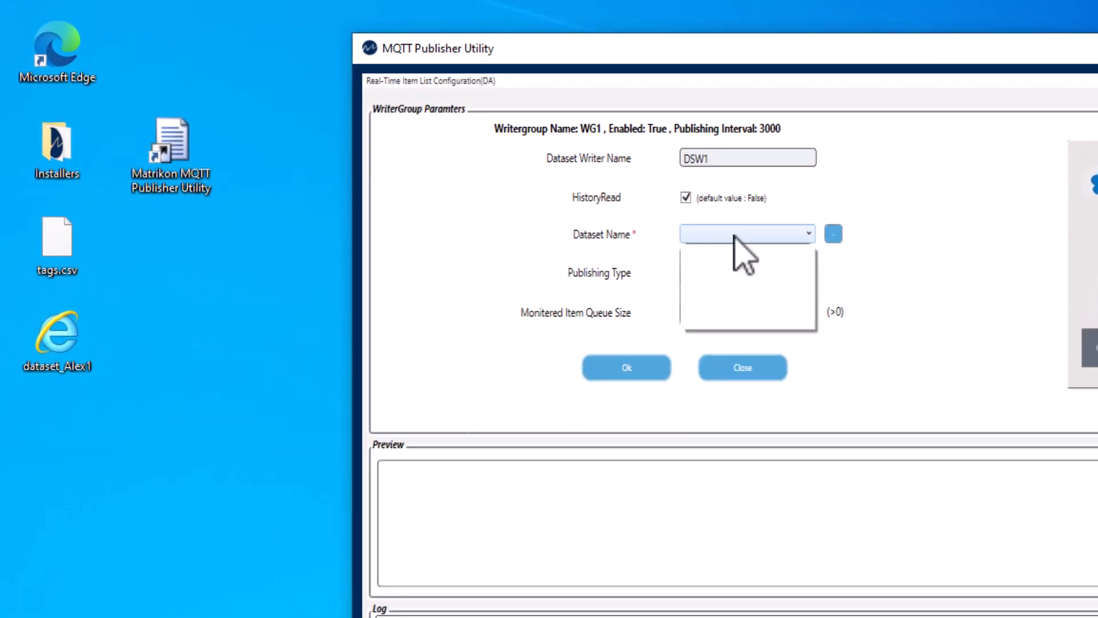
pyautogui.click(735, 236)
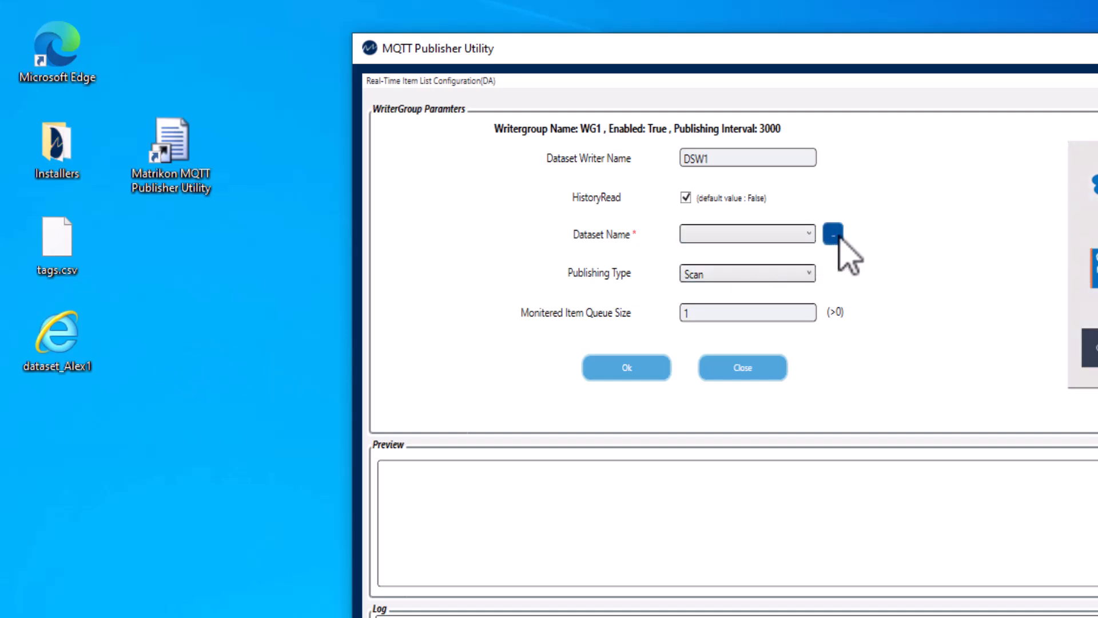
pyautogui.click(833, 233)
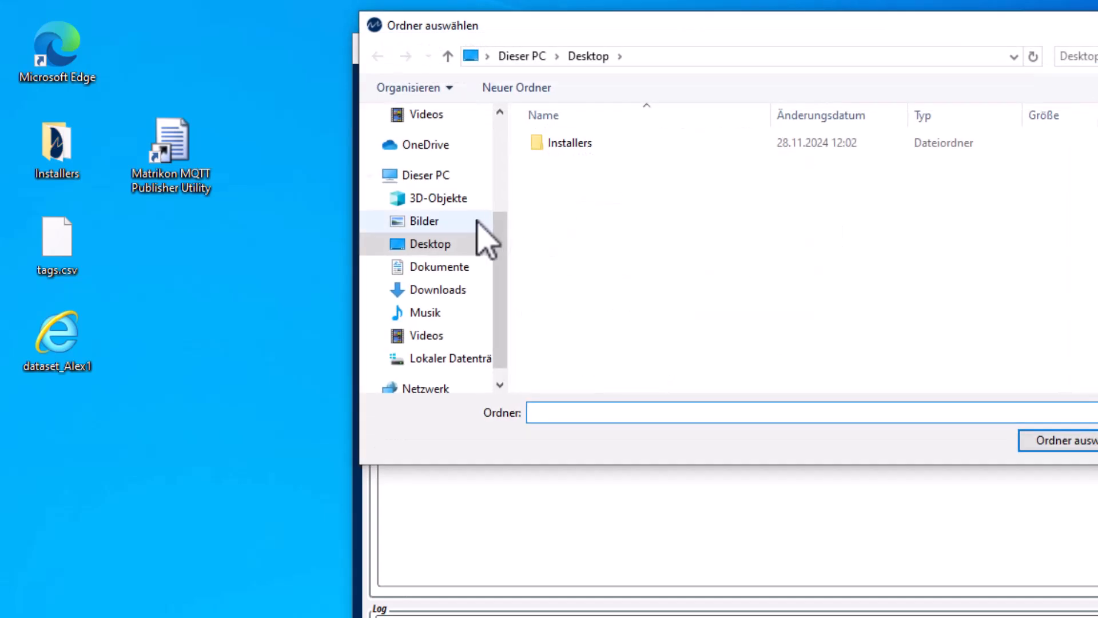
pyautogui.click(430, 245)
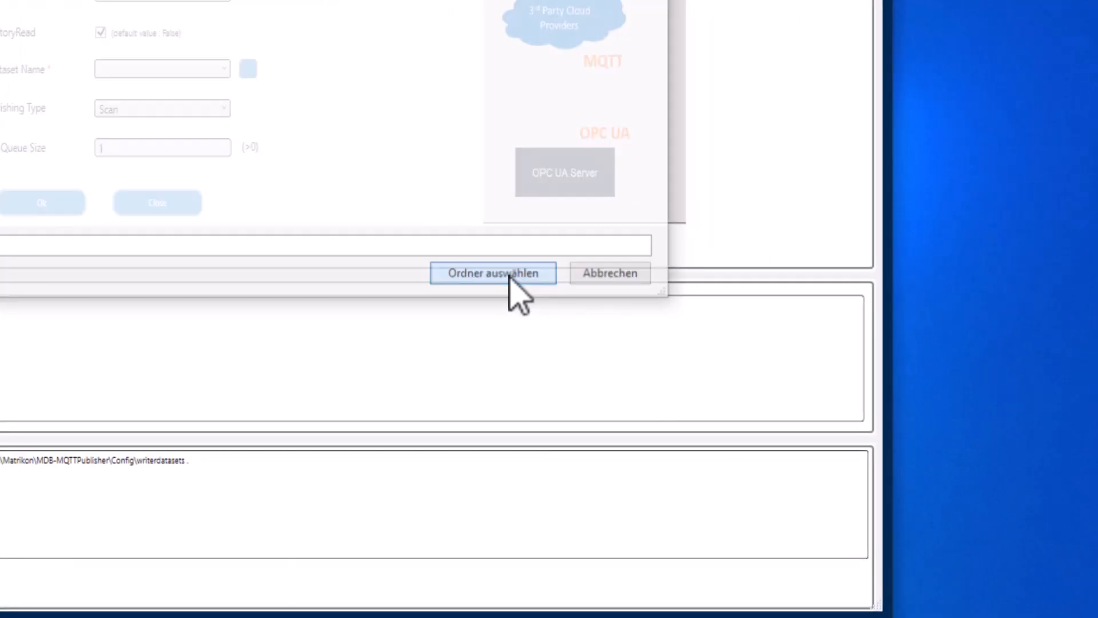
pyautogui.click(1062, 436)
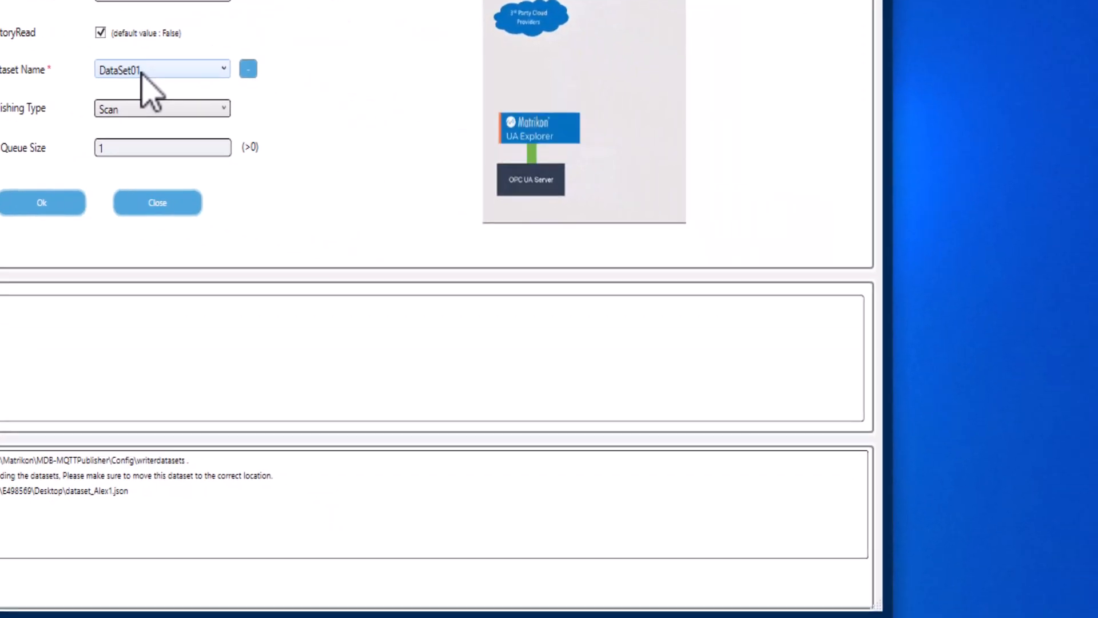
pyautogui.click(725, 236)
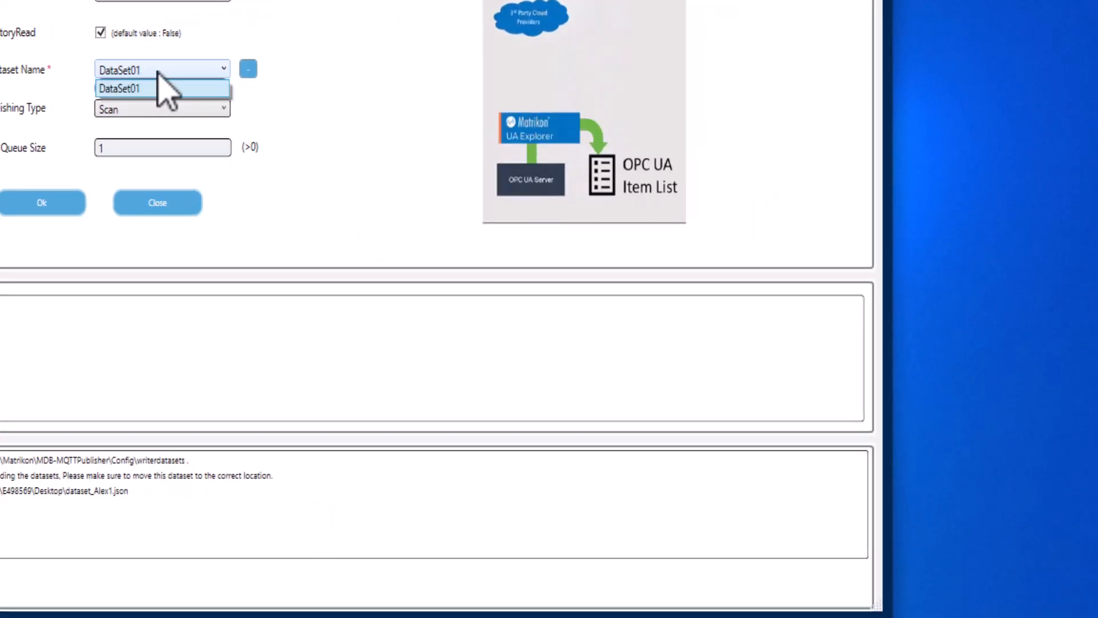
pyautogui.click(158, 72)
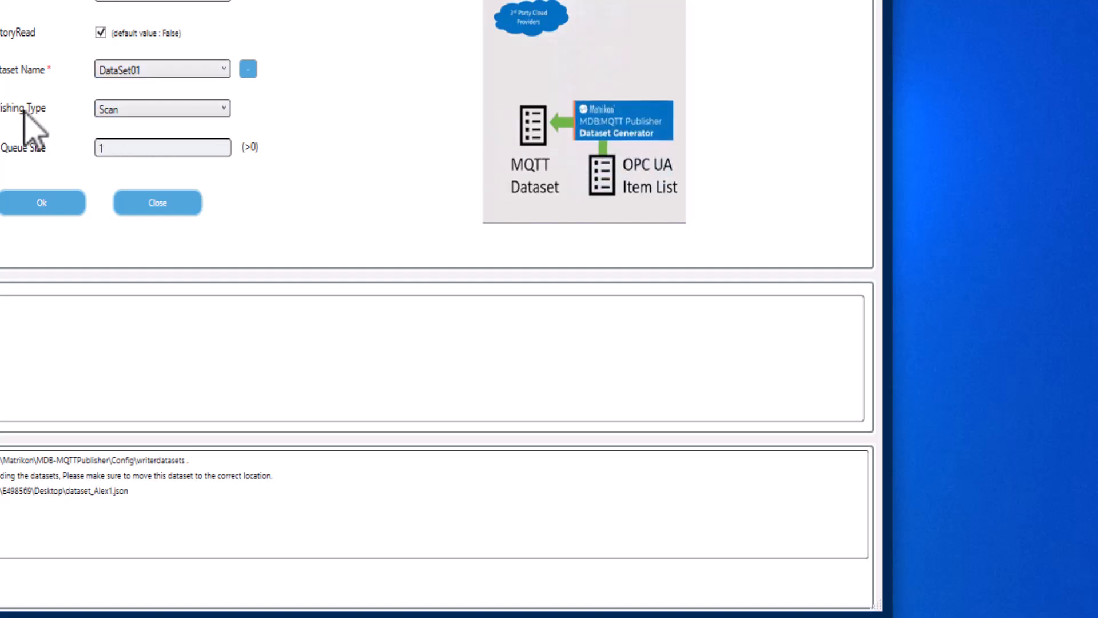
# Choose Scan as the publishing type and save the dataset writer to writer group WG1
pyautogui.click(131, 108)
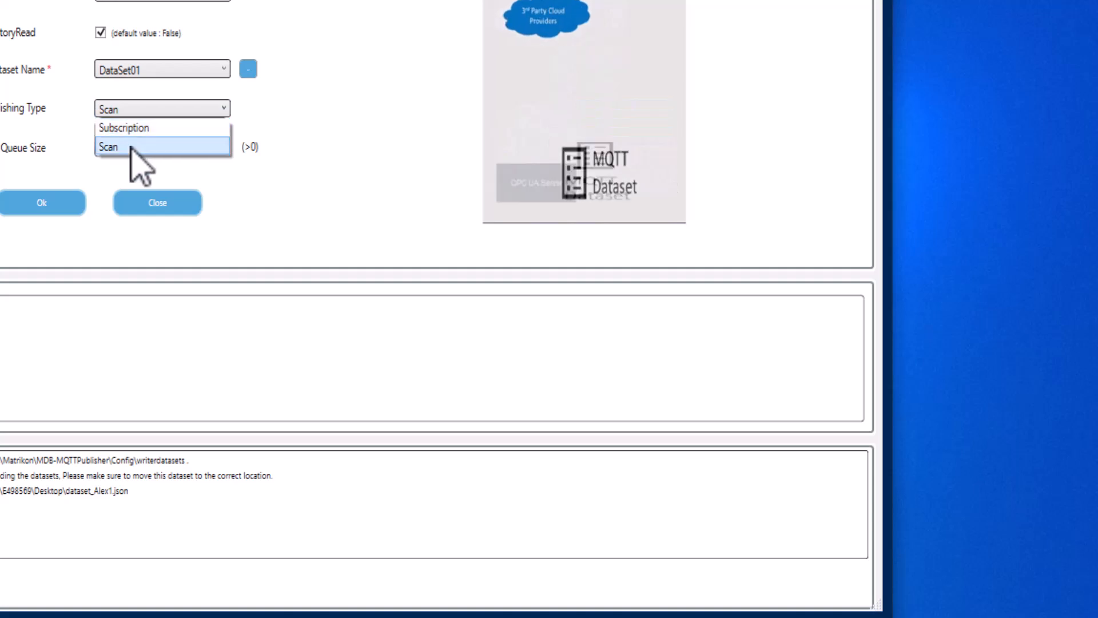
pyautogui.click(130, 147)
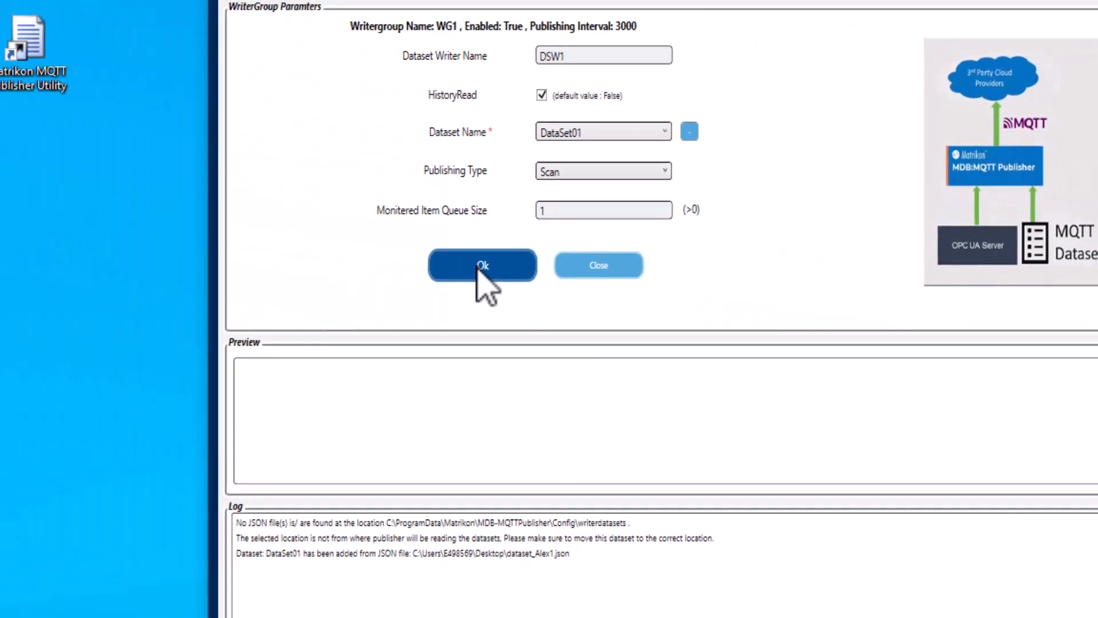
pyautogui.click(38, 205)
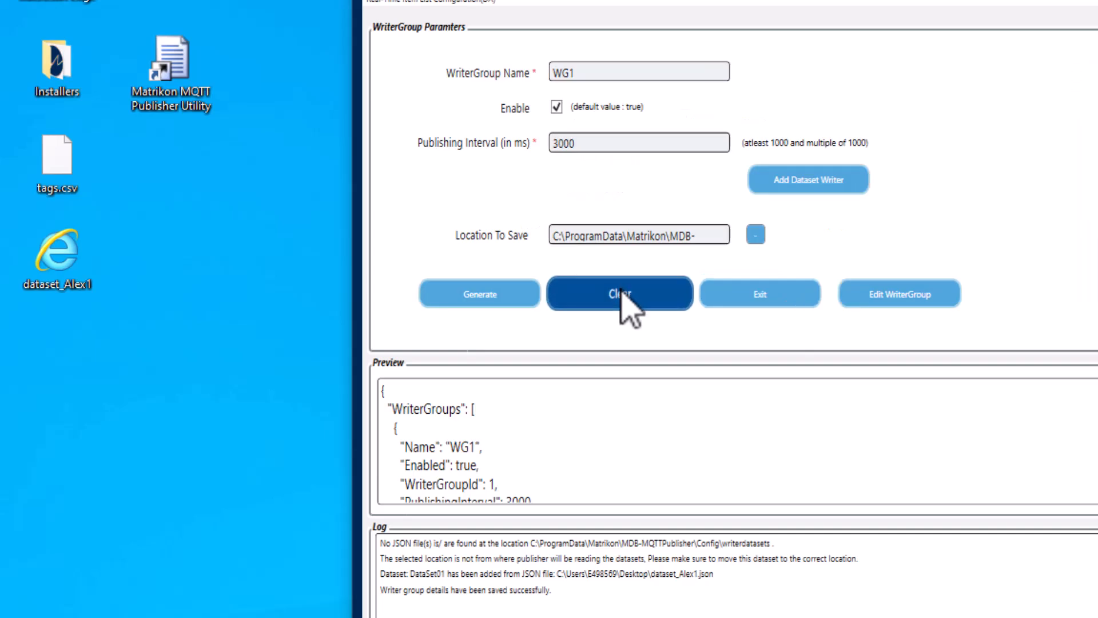
# Set the save location to the Desktop folder, generate the WG1 writer group file there, and close the MQTT Publisher Utility
pyautogui.click(756, 235)
pyautogui.click(446, 162)
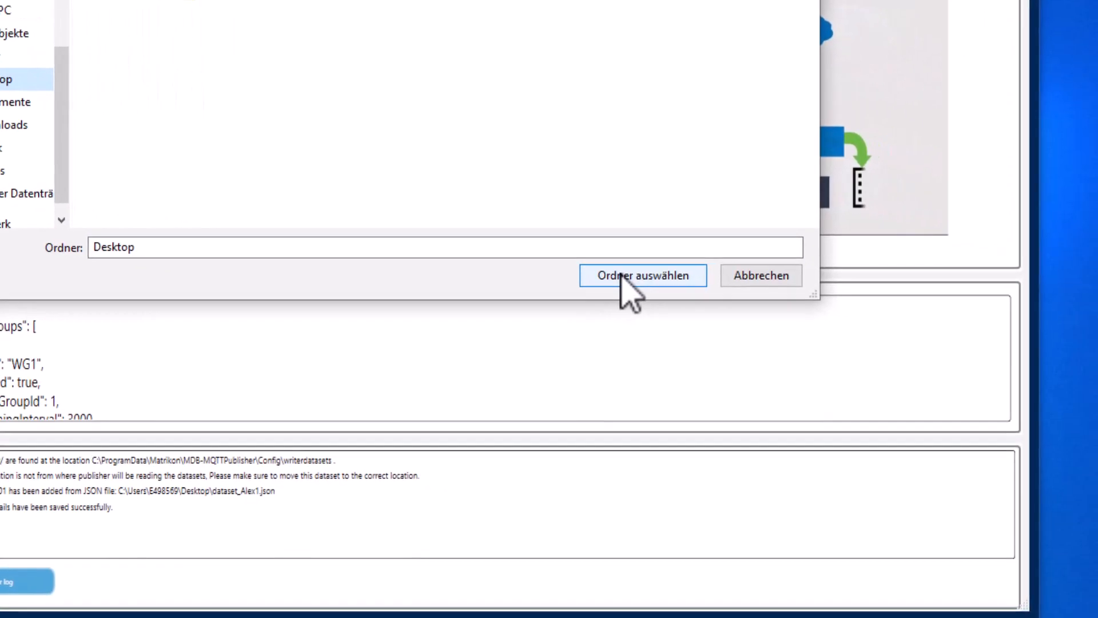
pyautogui.click(1055, 359)
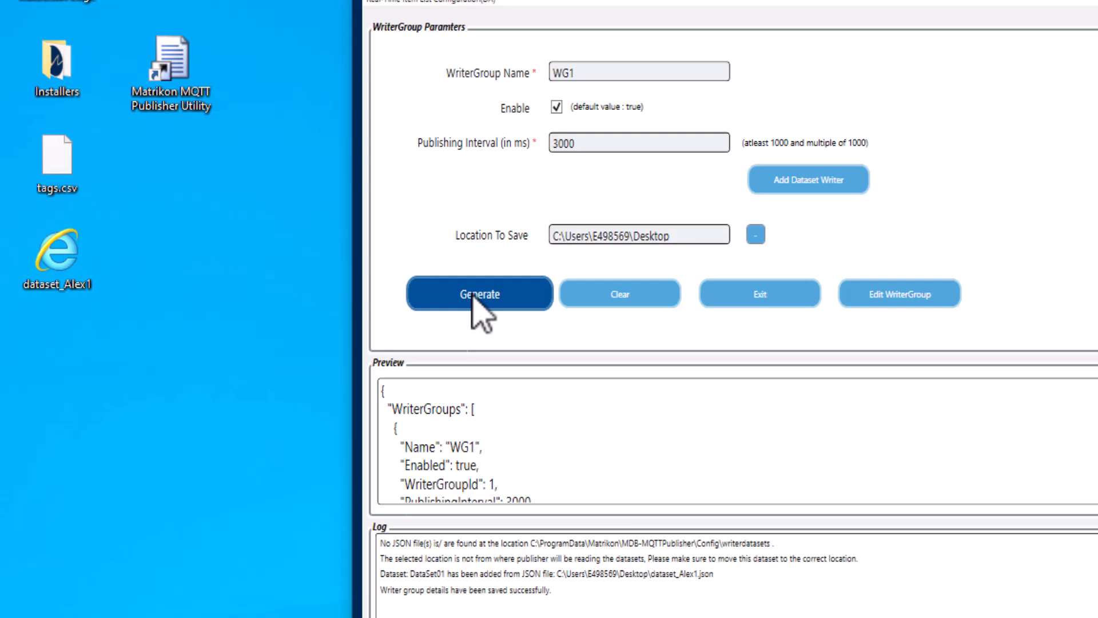
pyautogui.click(479, 298)
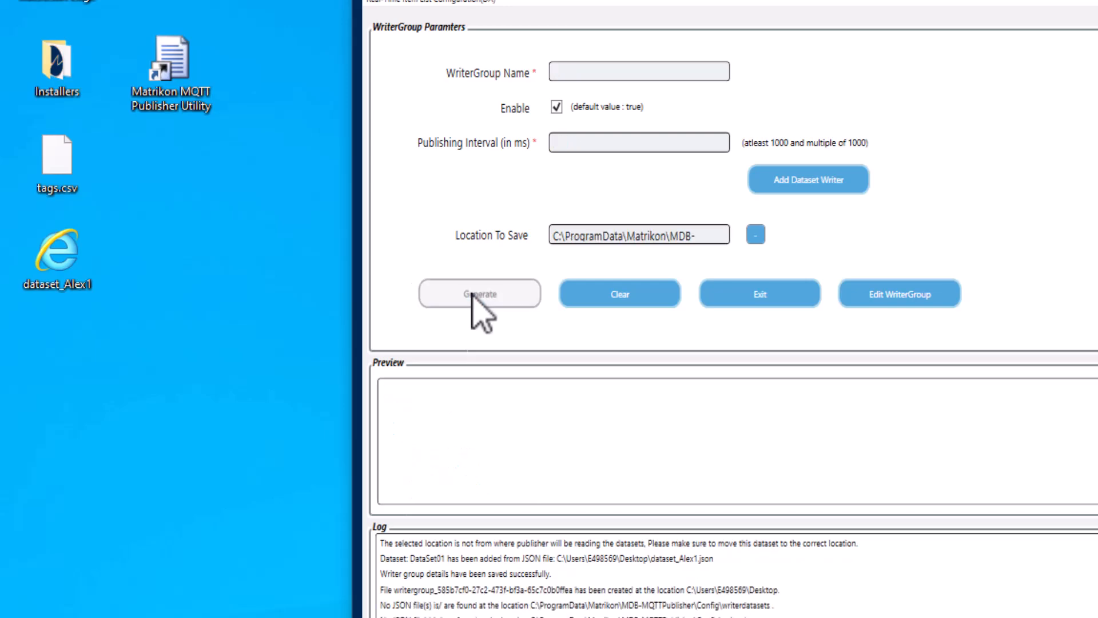
pyautogui.click(67, 389)
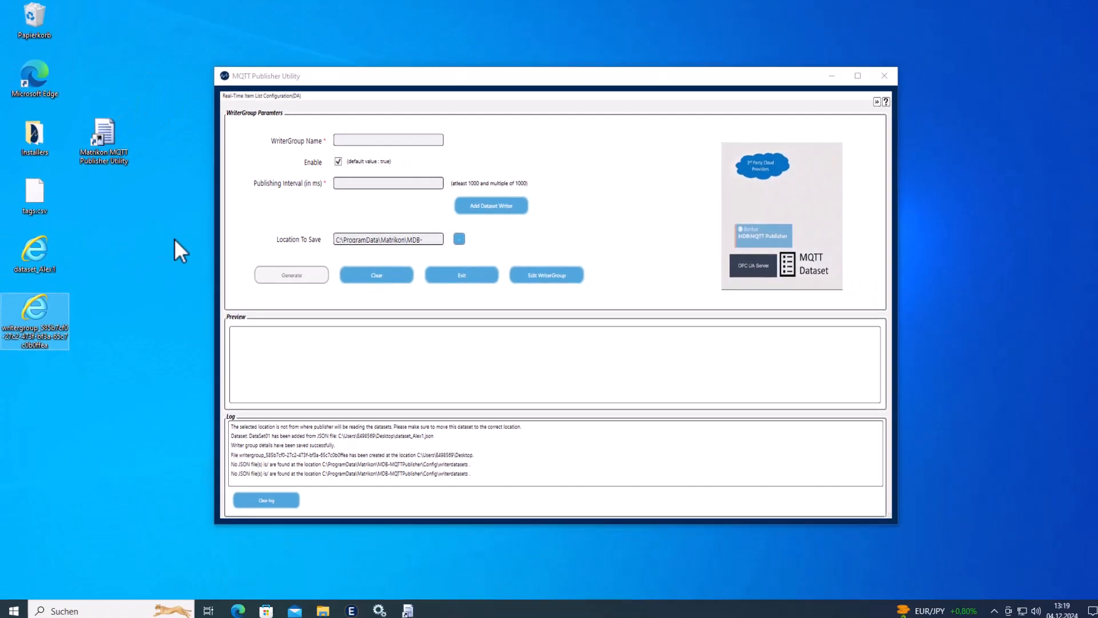
pyautogui.click(874, 79)
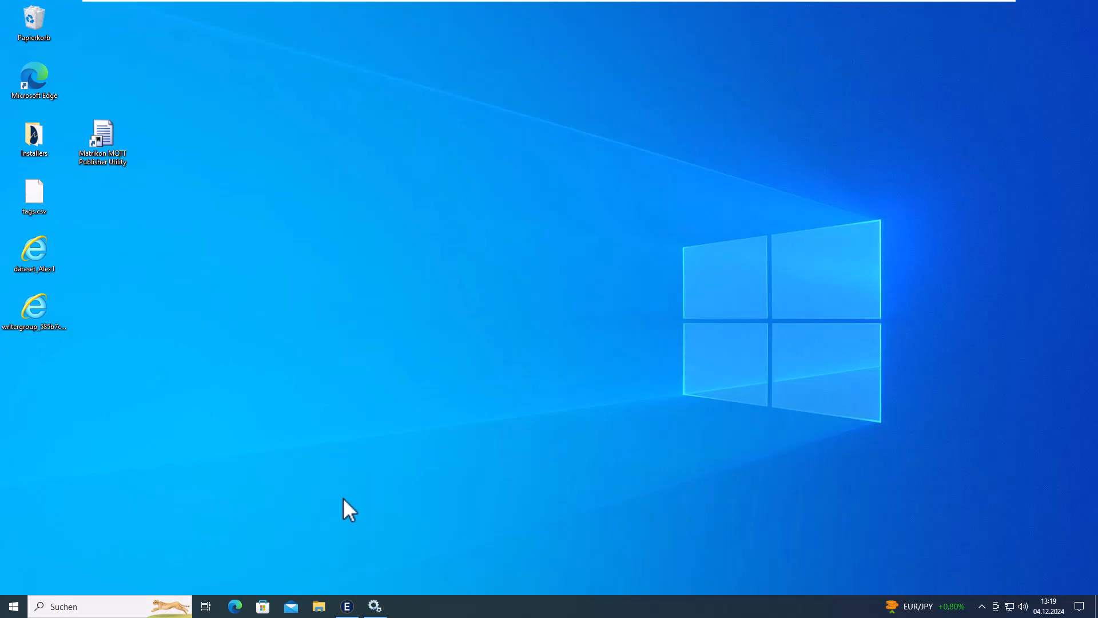
# In Matrikon OPC UA Explorer, import the generated file writergroup_585b7cf0-27c2-473f-bf3a-65c7c0b0ffea.json as the writer group configuration, uploading and applying it
pyautogui.moveTo(346, 612)
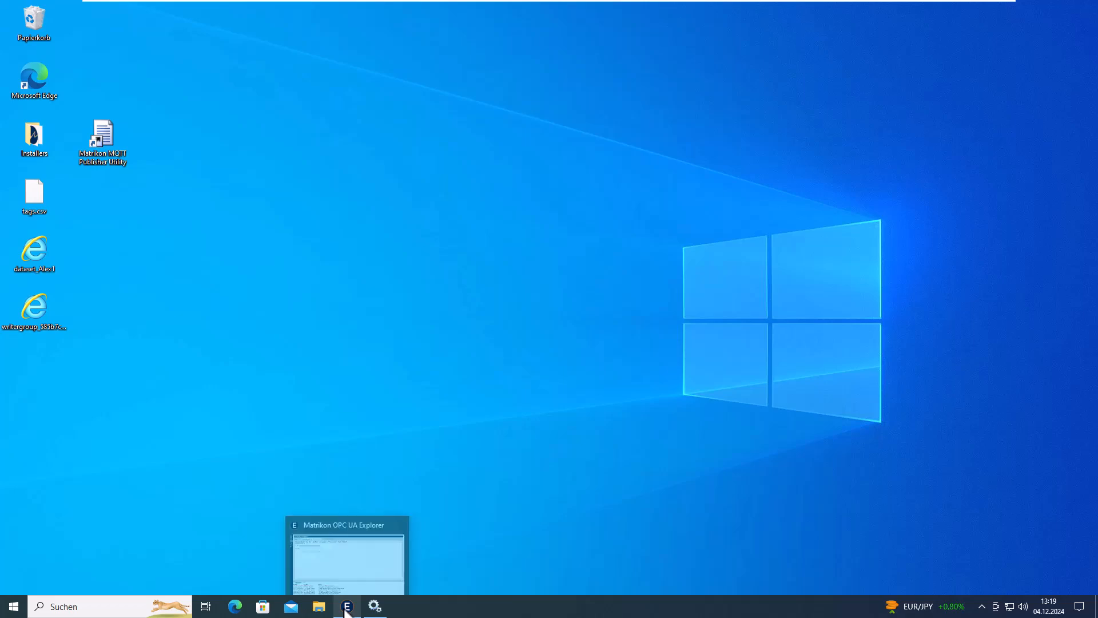
pyautogui.click(347, 611)
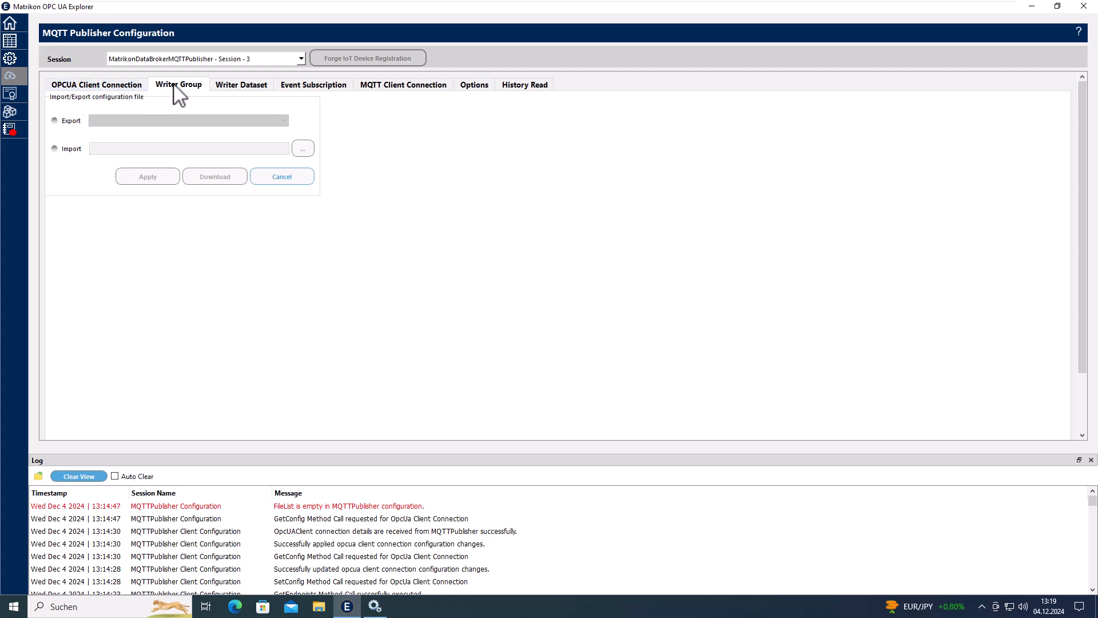
pyautogui.click(55, 149)
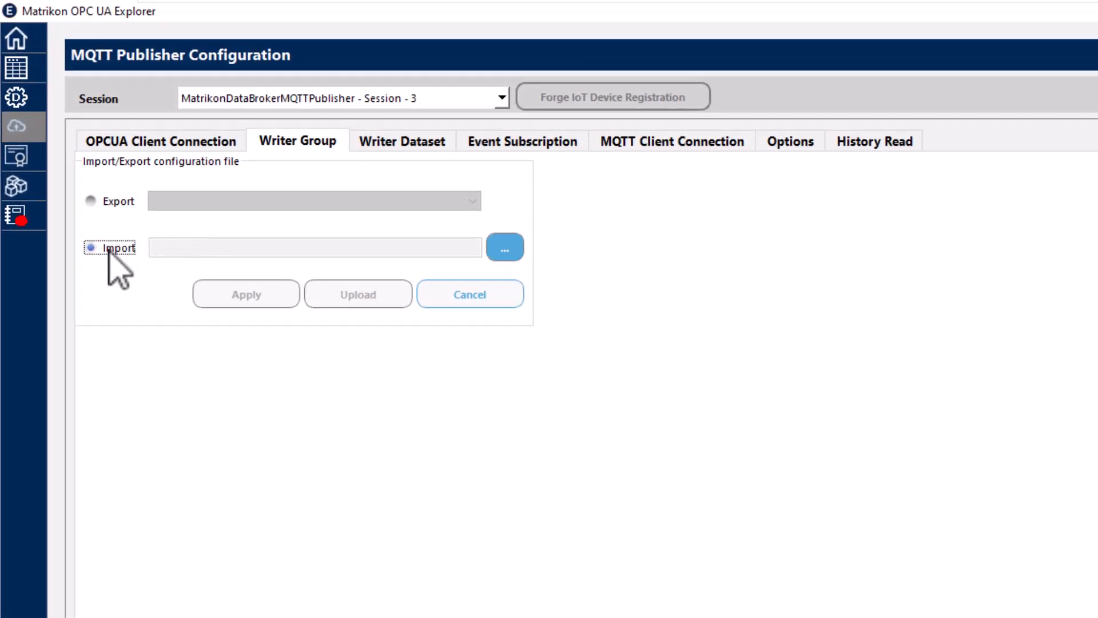
pyautogui.click(503, 247)
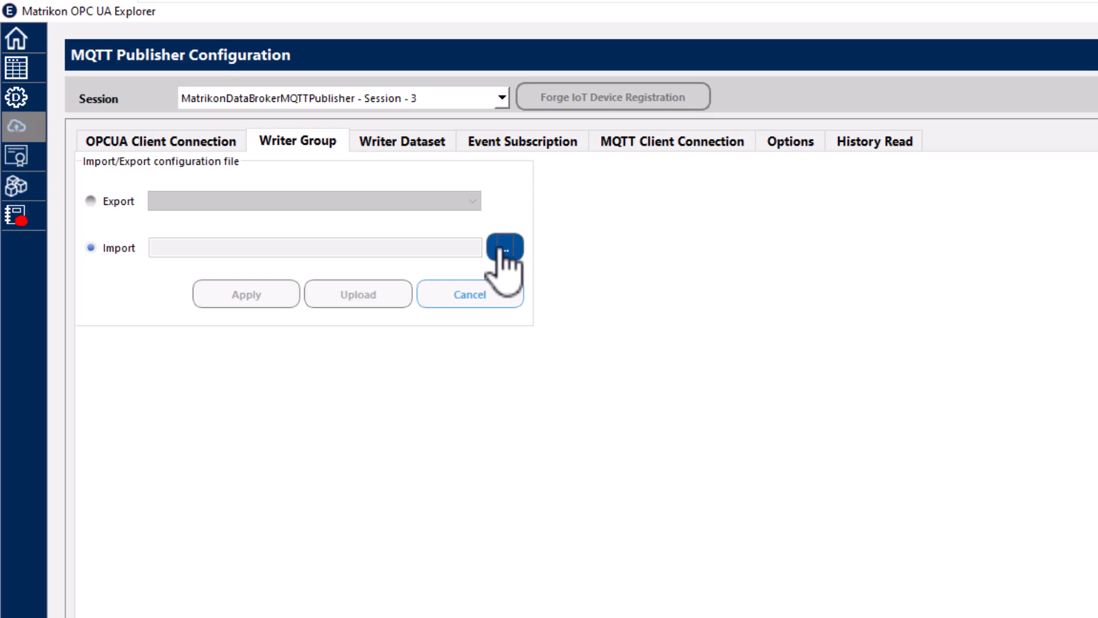
pyautogui.click(255, 216)
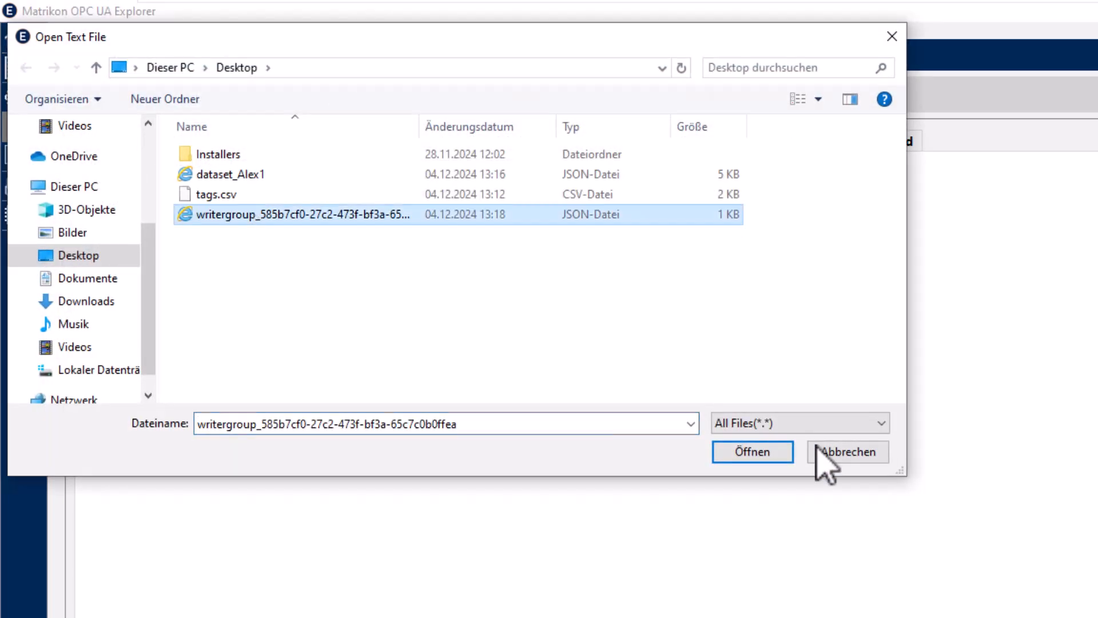
pyautogui.click(758, 453)
pyautogui.click(390, 295)
pyautogui.click(252, 300)
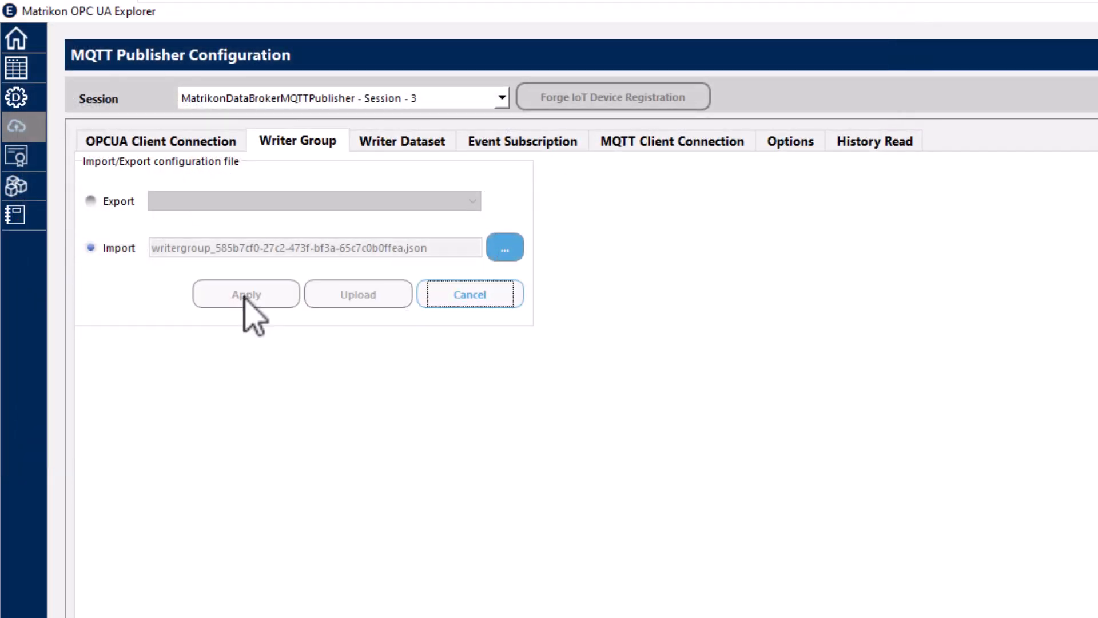
# Import dataset_Alex1.json from the Desktop as the writer dataset configuration, then upload and apply it
pyautogui.click(407, 149)
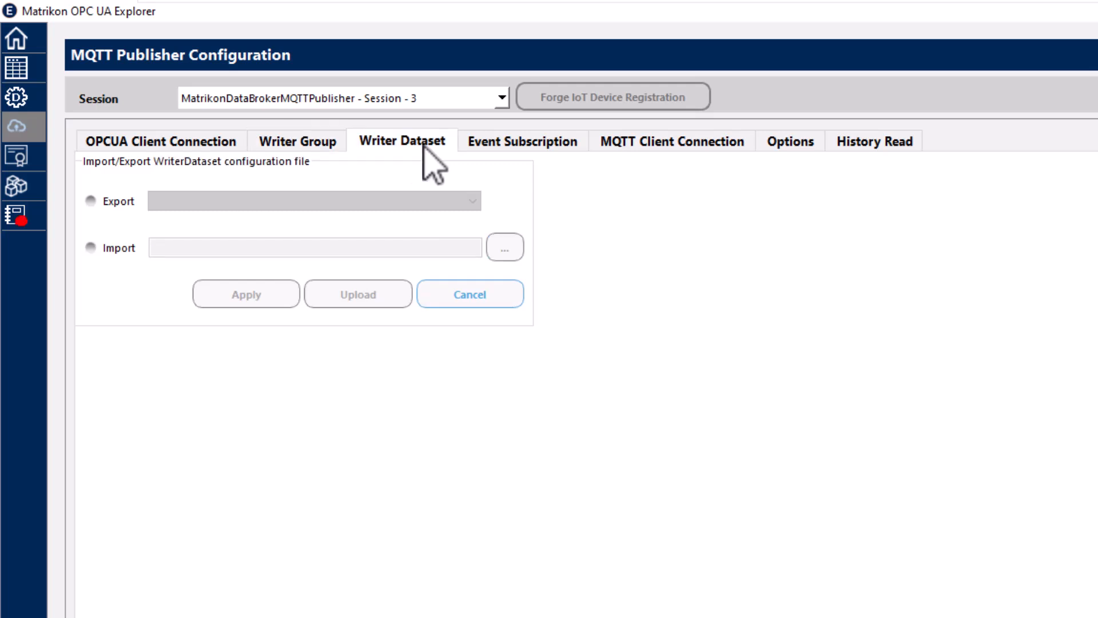
pyautogui.click(109, 249)
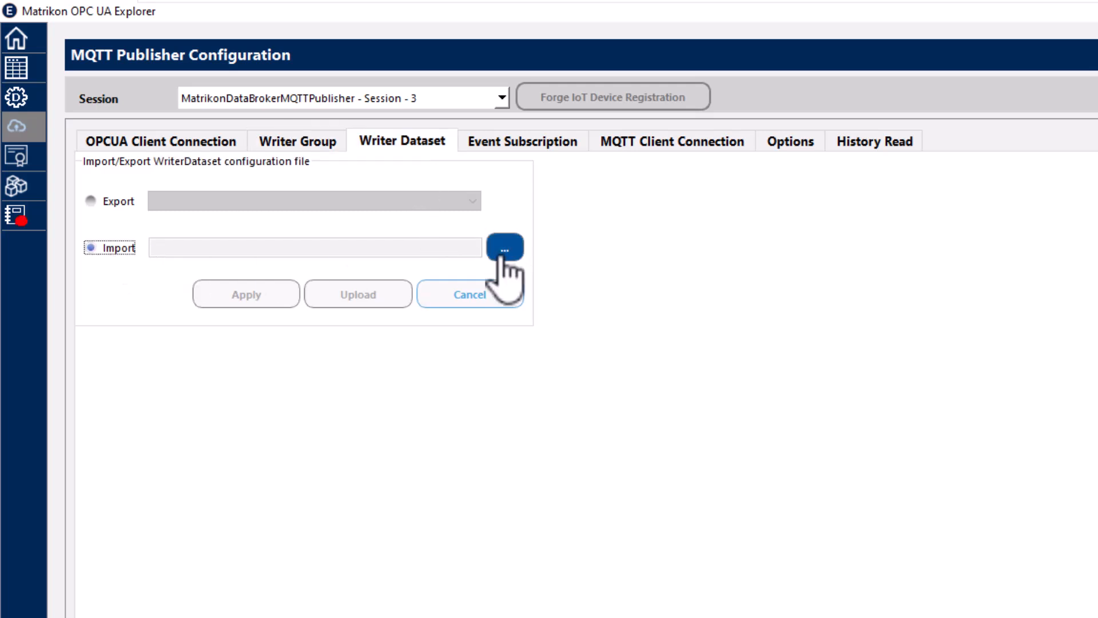
pyautogui.click(503, 251)
pyautogui.click(229, 174)
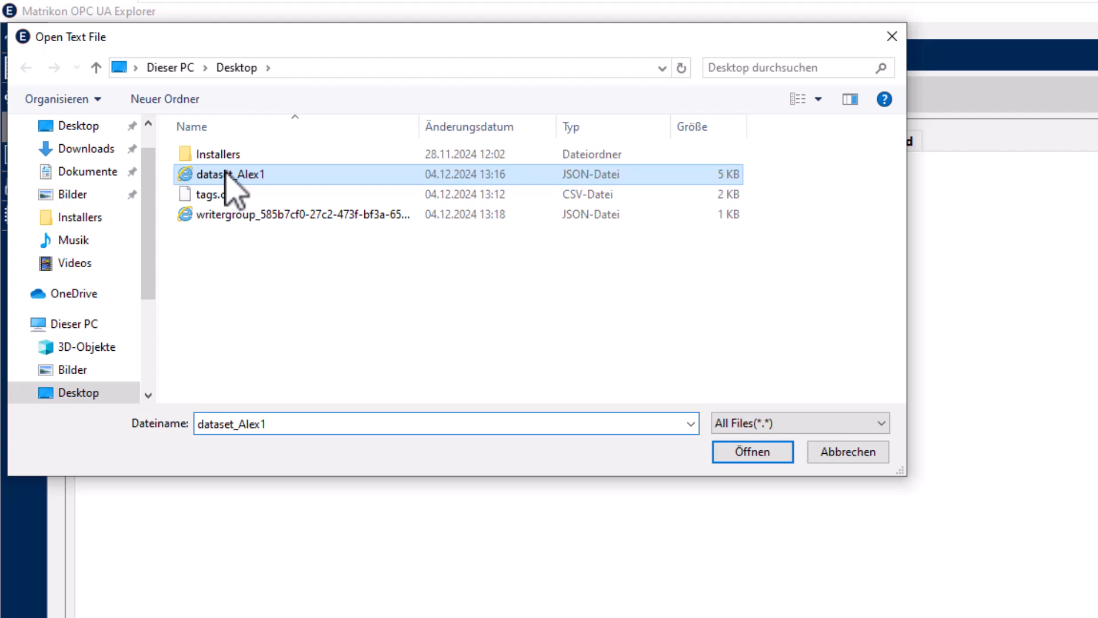
pyautogui.click(761, 455)
pyautogui.click(359, 298)
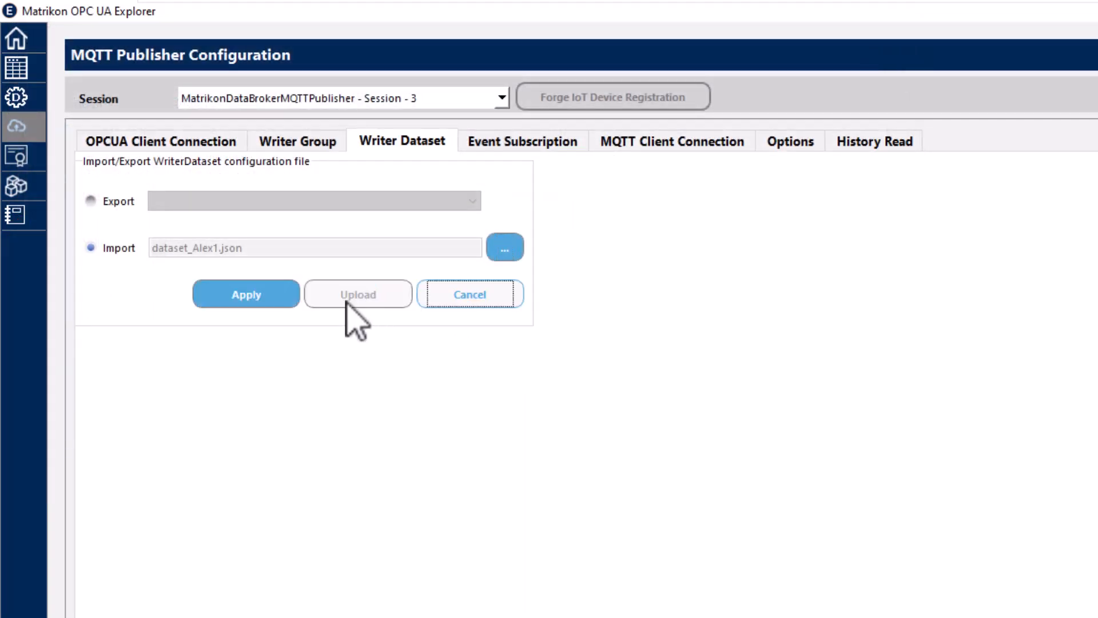
pyautogui.click(240, 300)
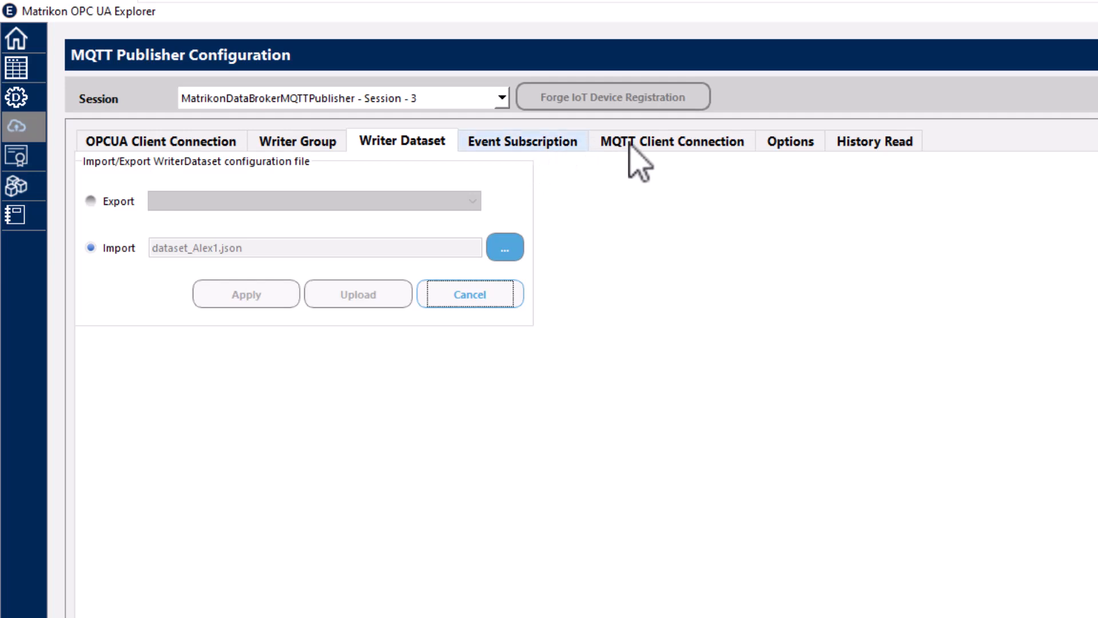
# Examine the MQTT client connections, the blank form for a new connection, and the settings of the Azure Blob Storage Account connection
pyautogui.click(658, 143)
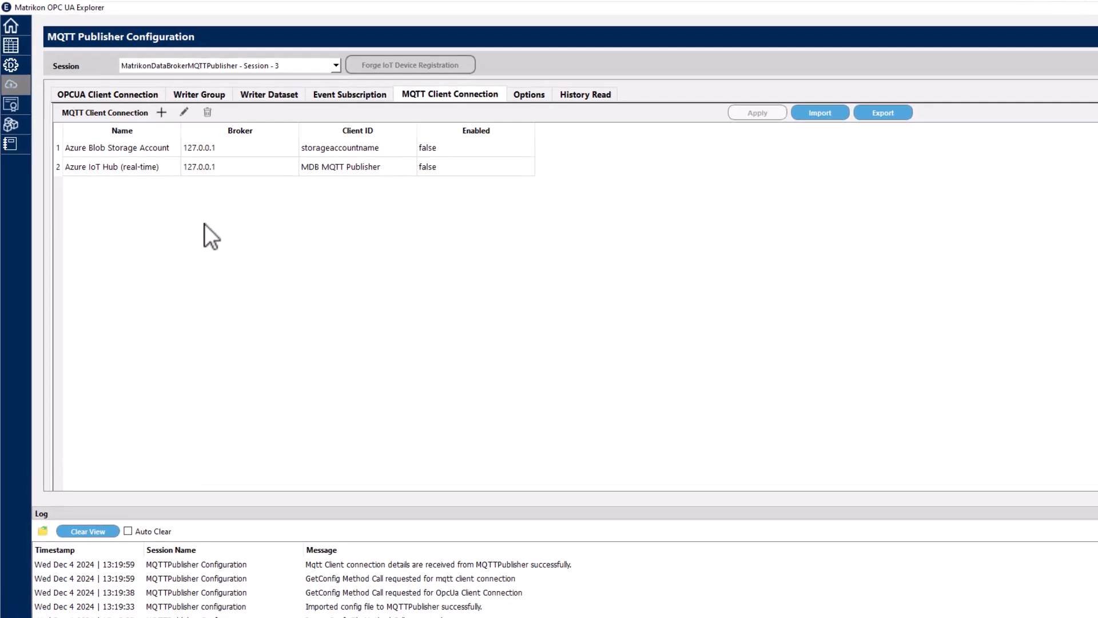
pyautogui.click(191, 243)
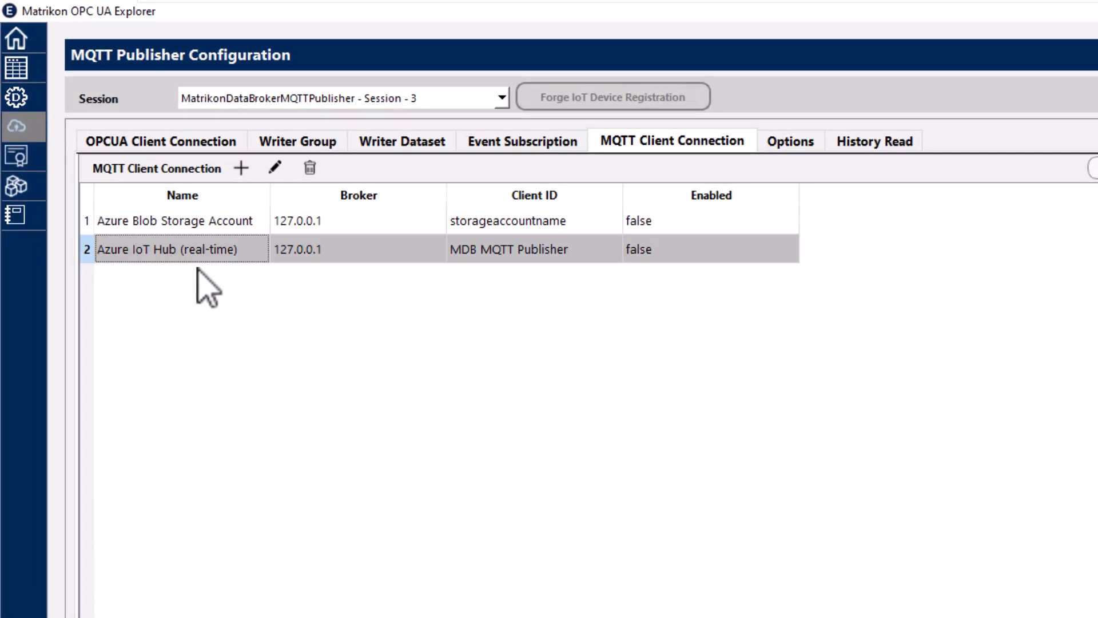
pyautogui.click(241, 169)
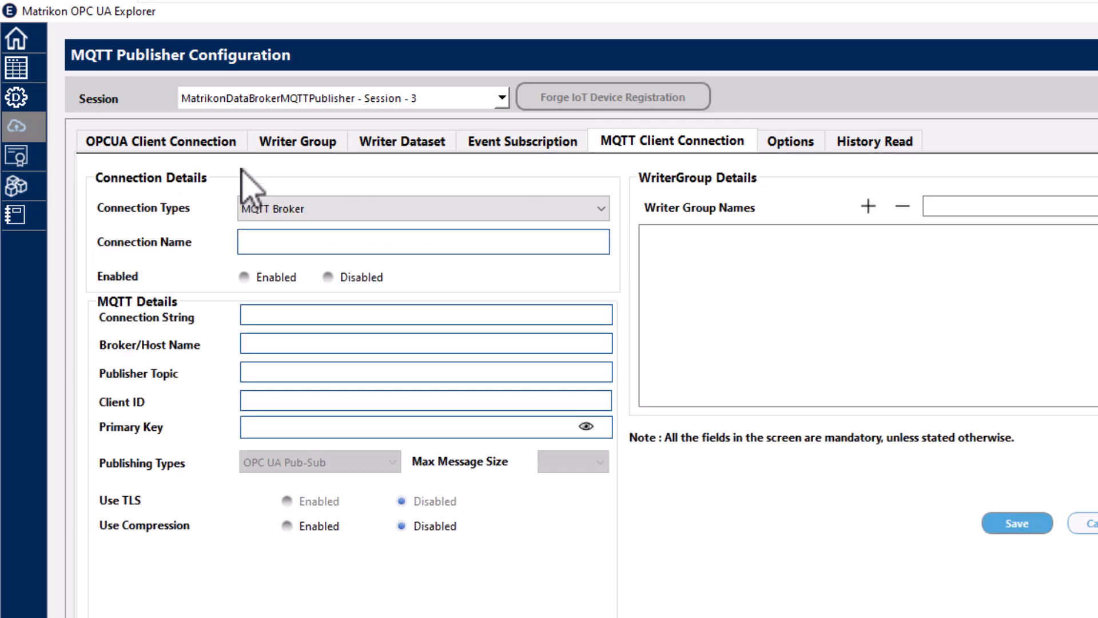
pyautogui.click(305, 207)
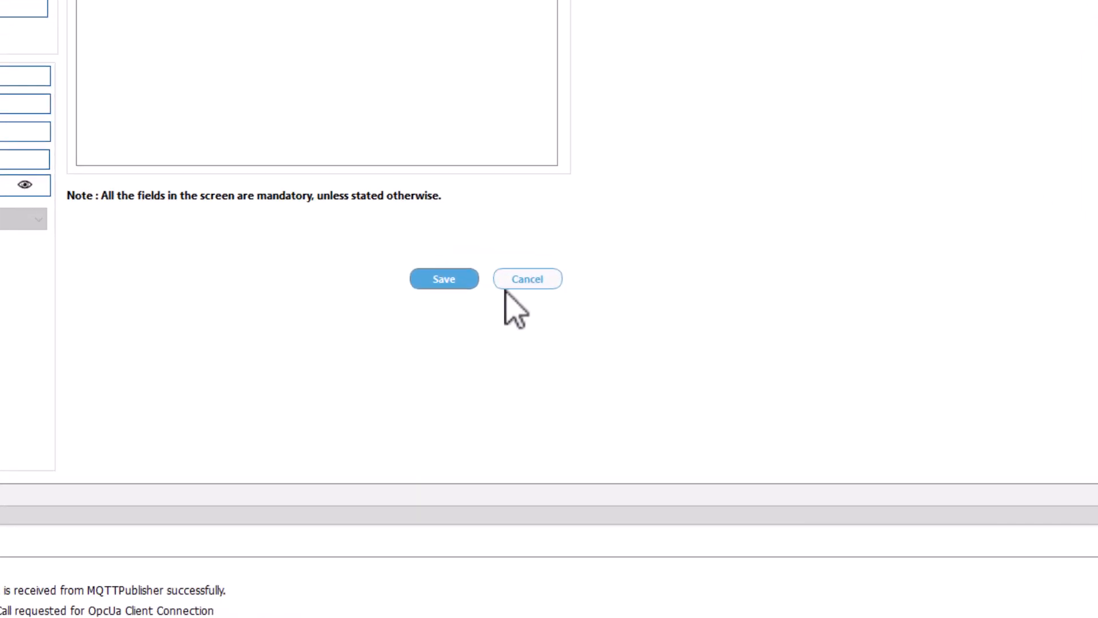
pyautogui.click(661, 314)
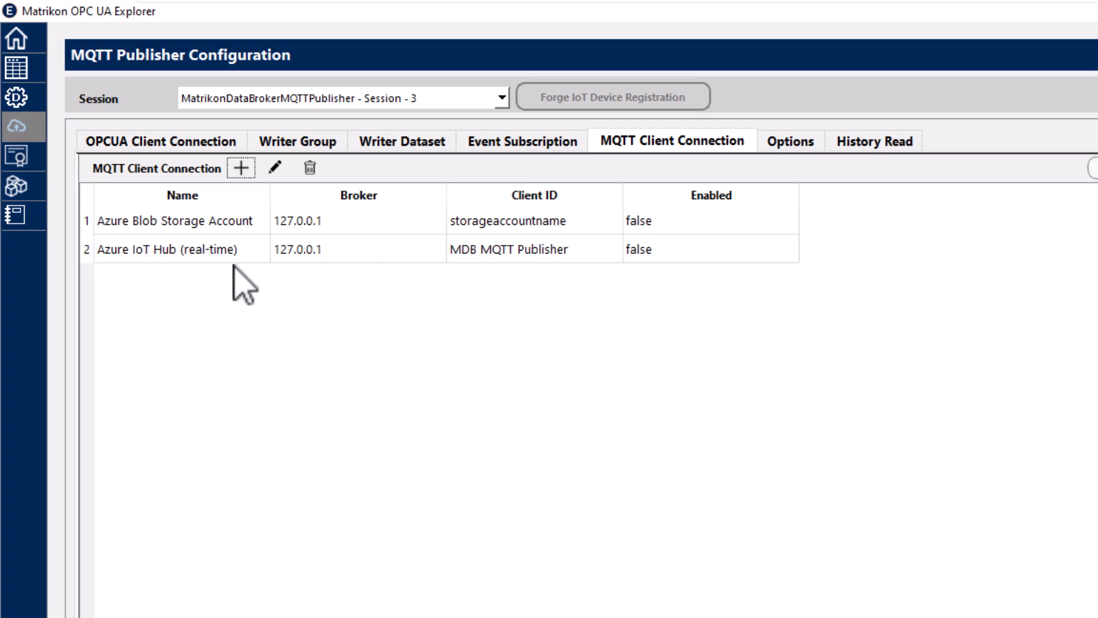
pyautogui.click(236, 221)
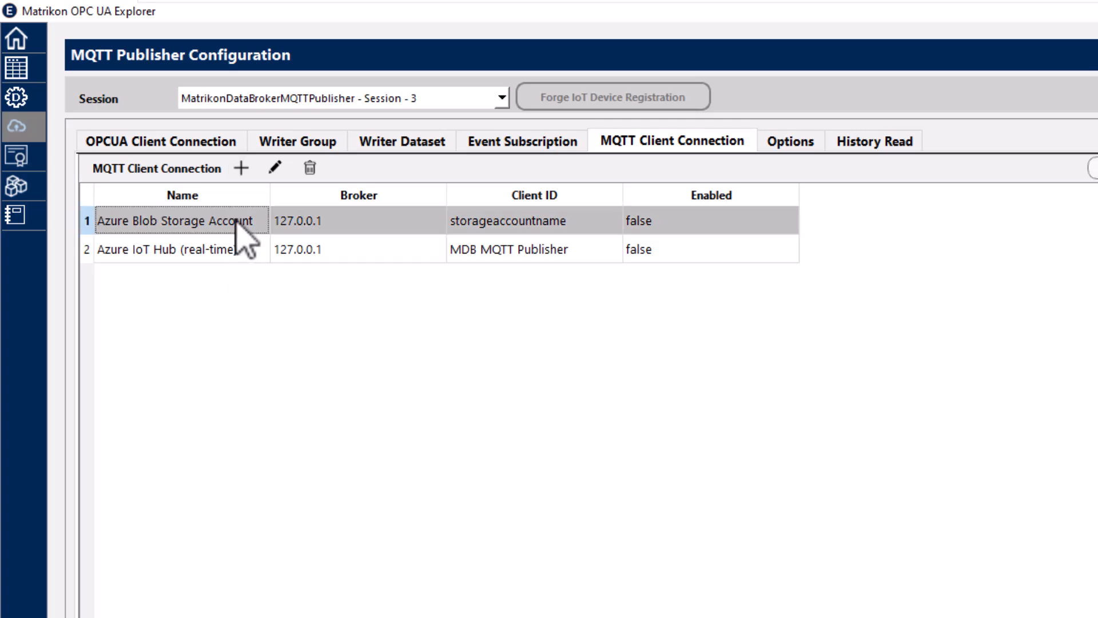
pyautogui.click(243, 168)
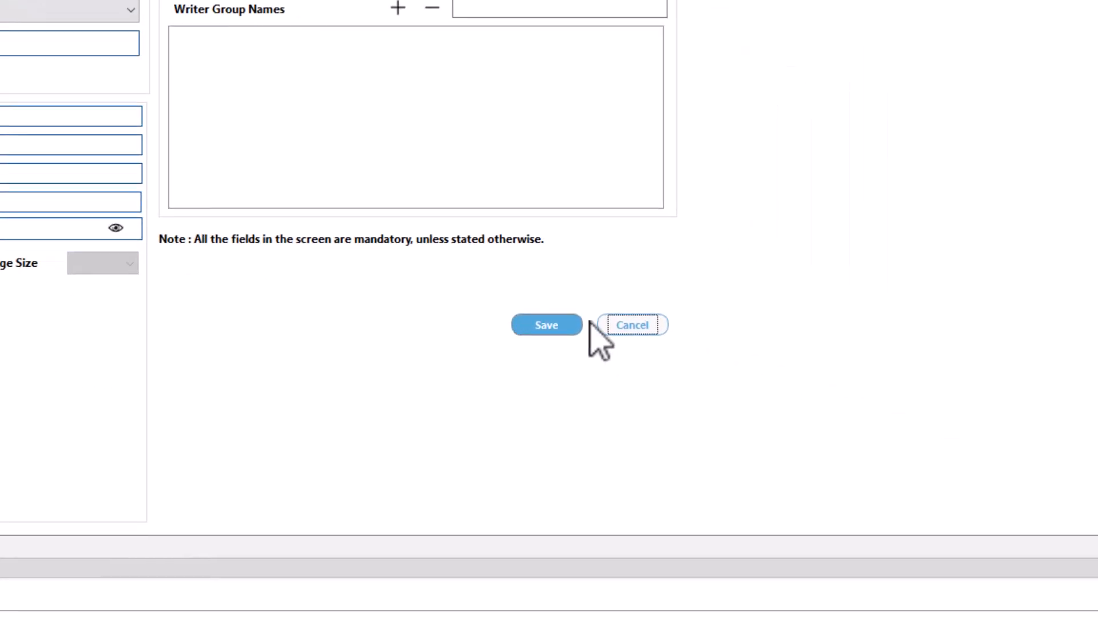
pyautogui.click(632, 324)
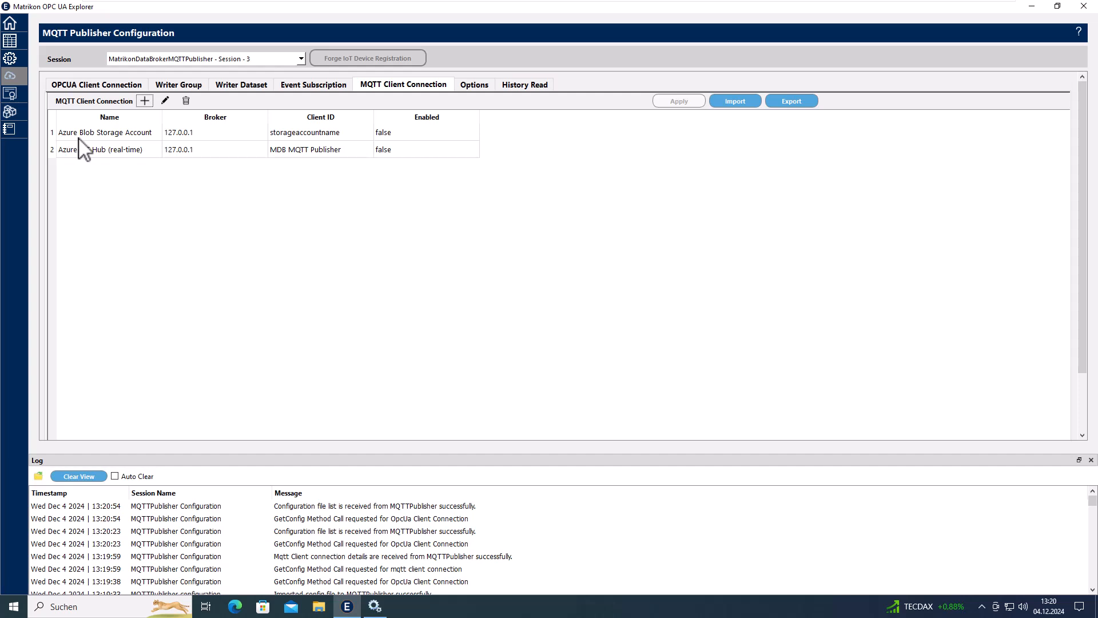
pyautogui.doubleClick(146, 133)
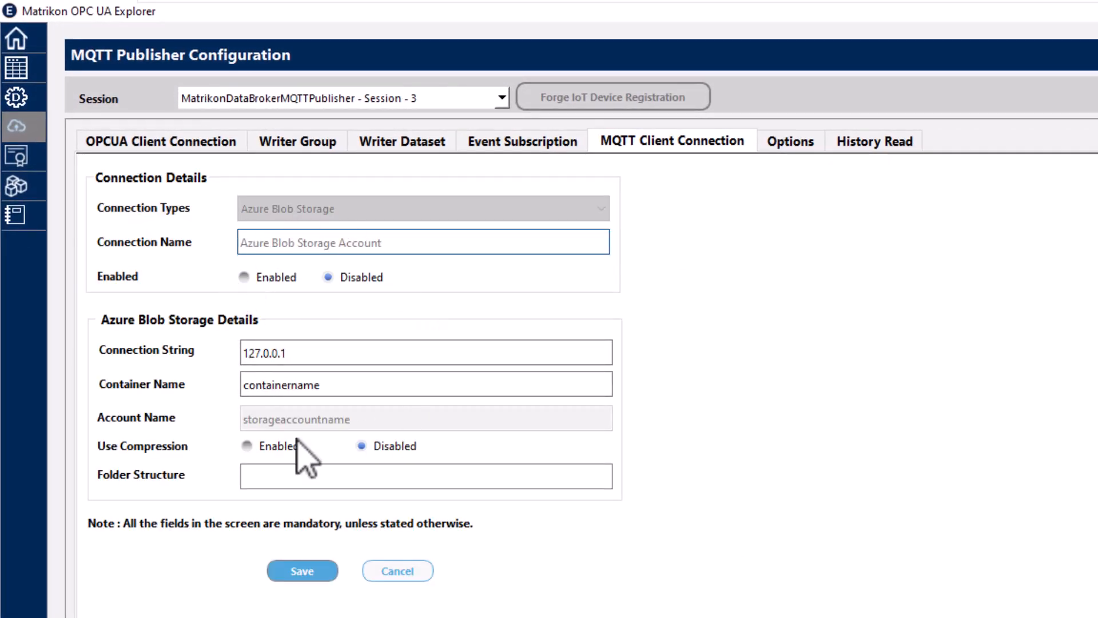
pyautogui.click(397, 572)
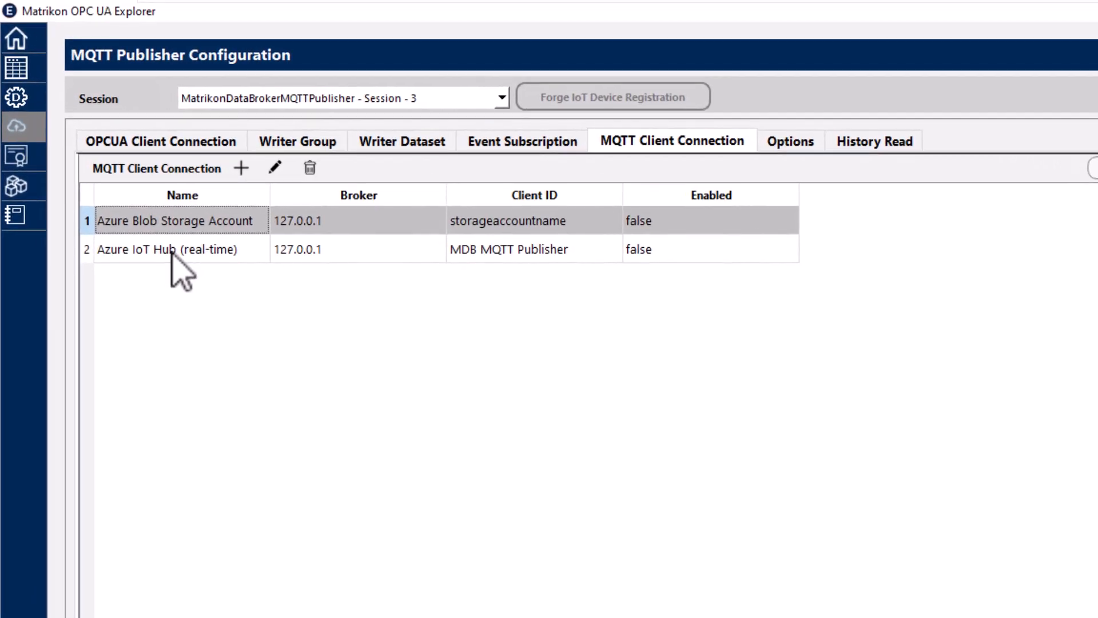
# Enable the Azure IoT Hub (real-time) MQTT client connection and save its details
pyautogui.click(104, 151)
pyautogui.click(187, 223)
pyautogui.doubleClick(182, 251)
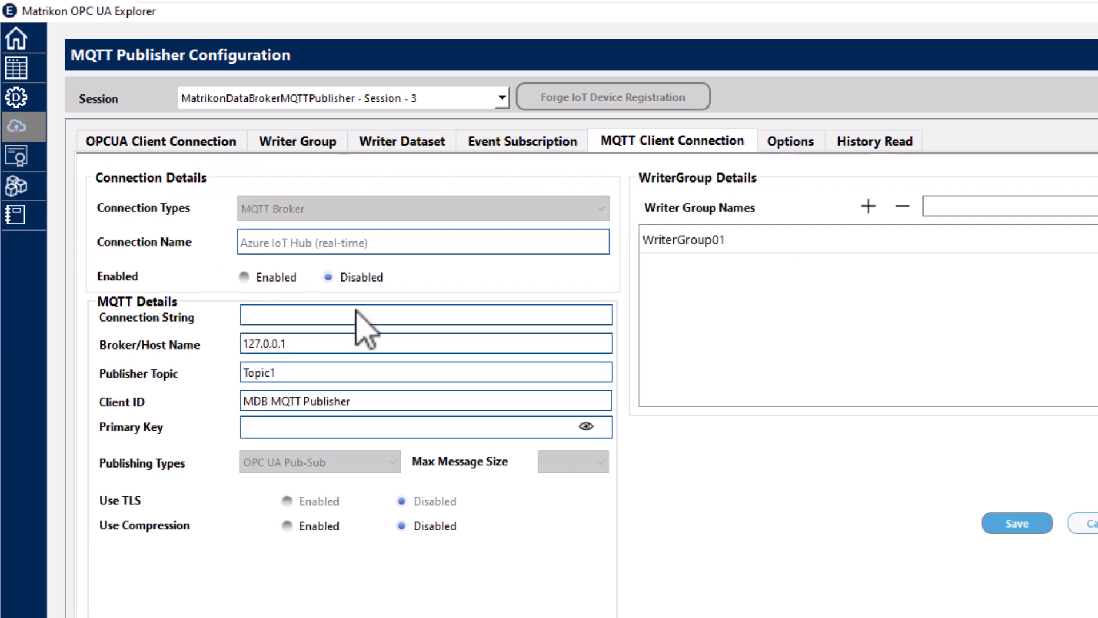
pyautogui.click(245, 277)
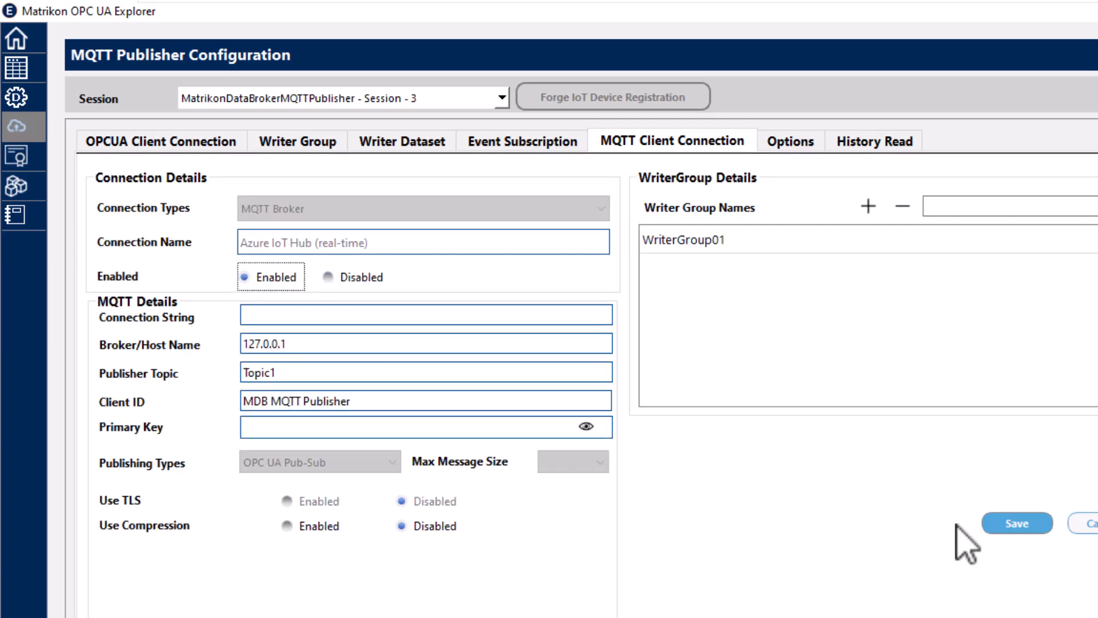
pyautogui.click(1016, 523)
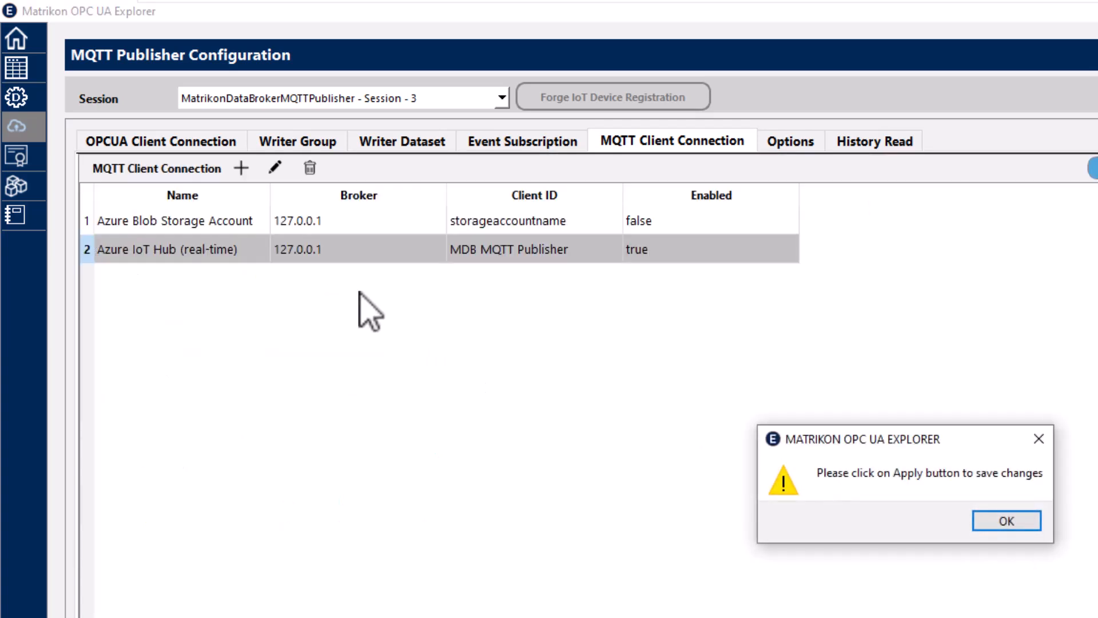
pyautogui.click(1017, 525)
# Enable the Azure Blob Storage Account connection and save its details
pyautogui.doubleClick(221, 220)
pyautogui.click(264, 279)
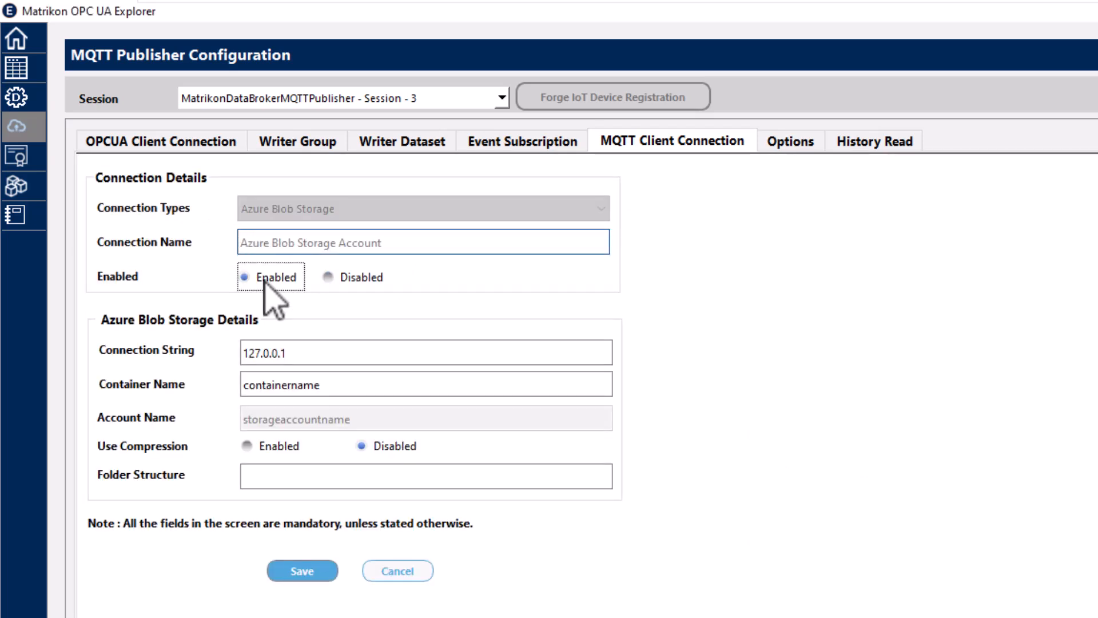
pyautogui.click(306, 568)
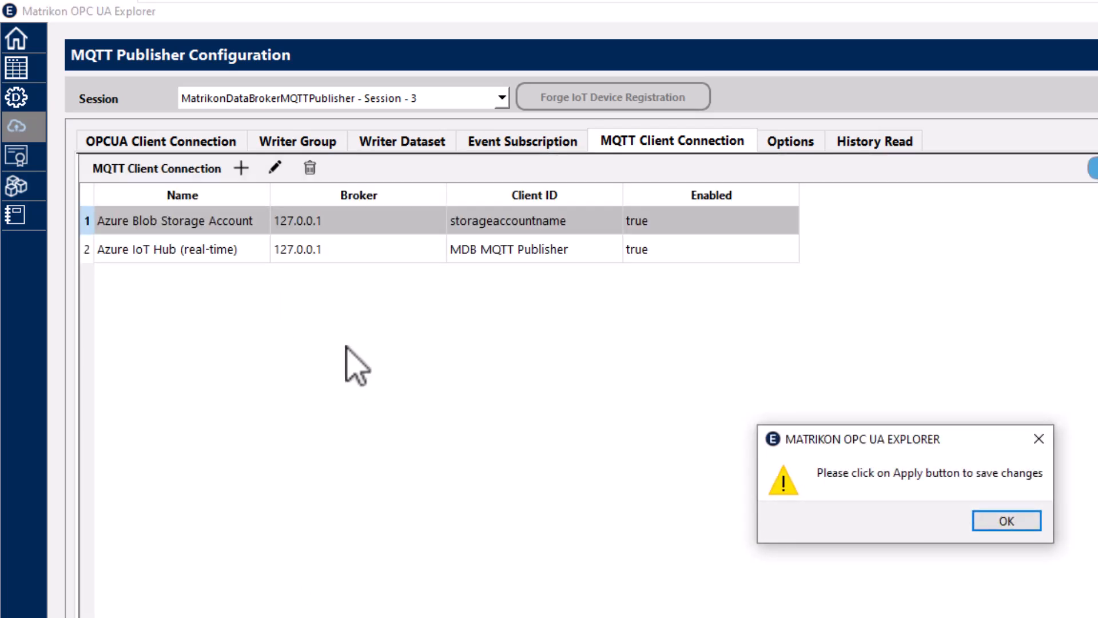
pyautogui.click(1008, 522)
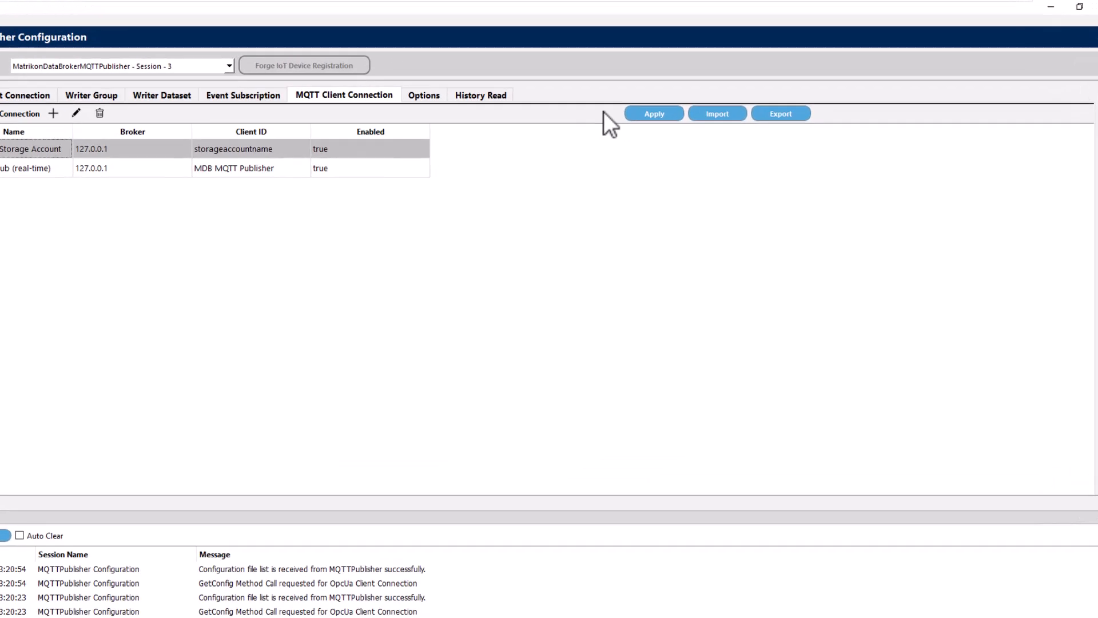
# Apply the MQTT client connection changes immediately and display the OPC UA client connections
pyautogui.click(654, 114)
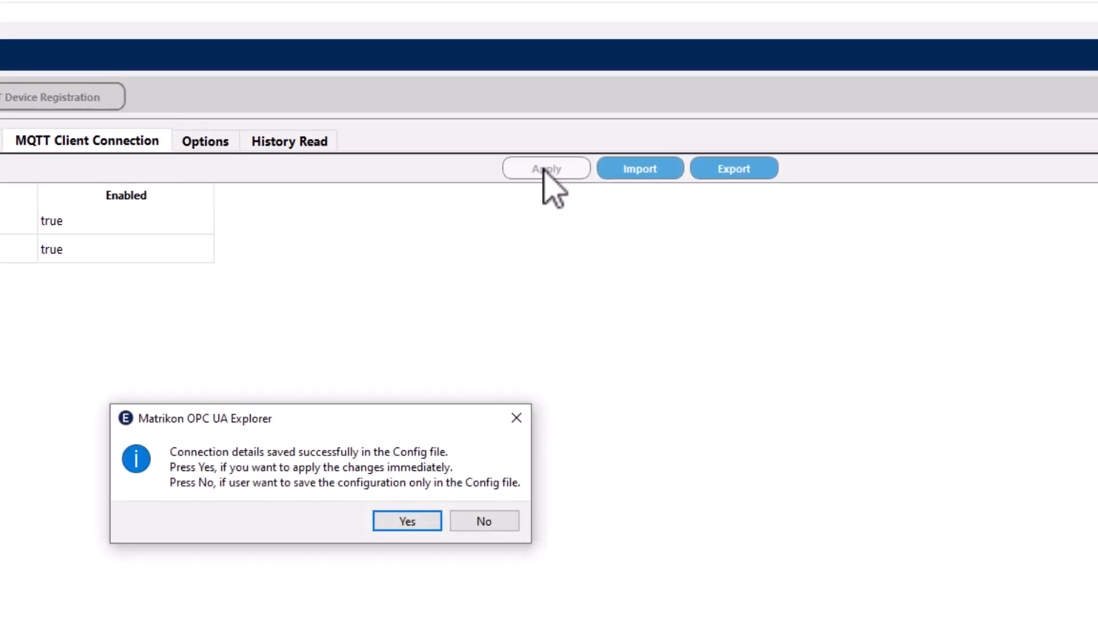
pyautogui.click(407, 522)
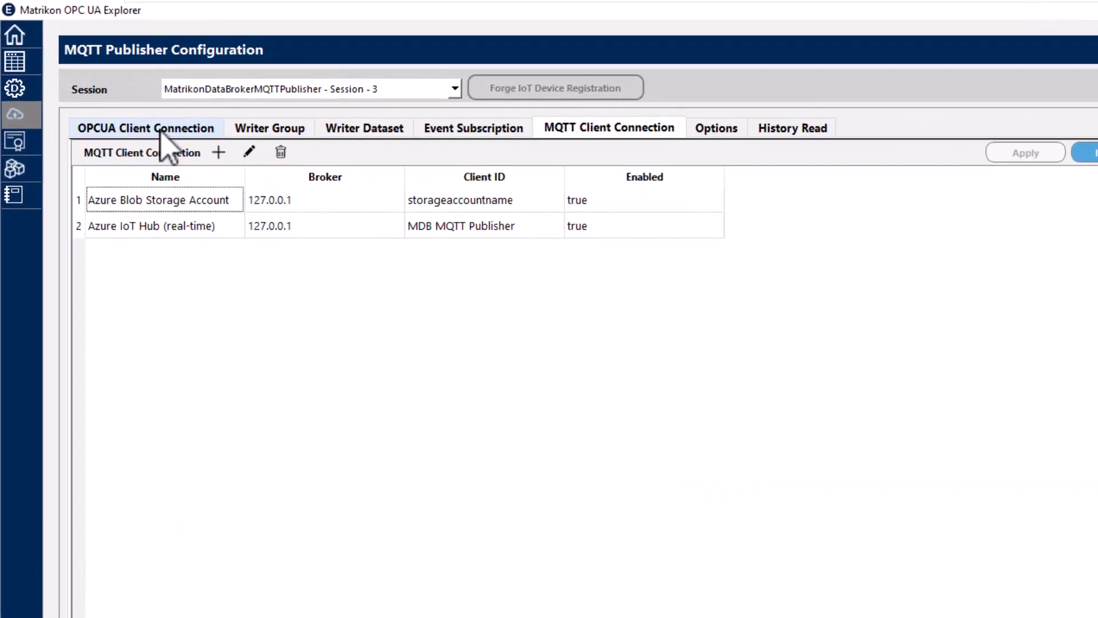
pyautogui.click(160, 131)
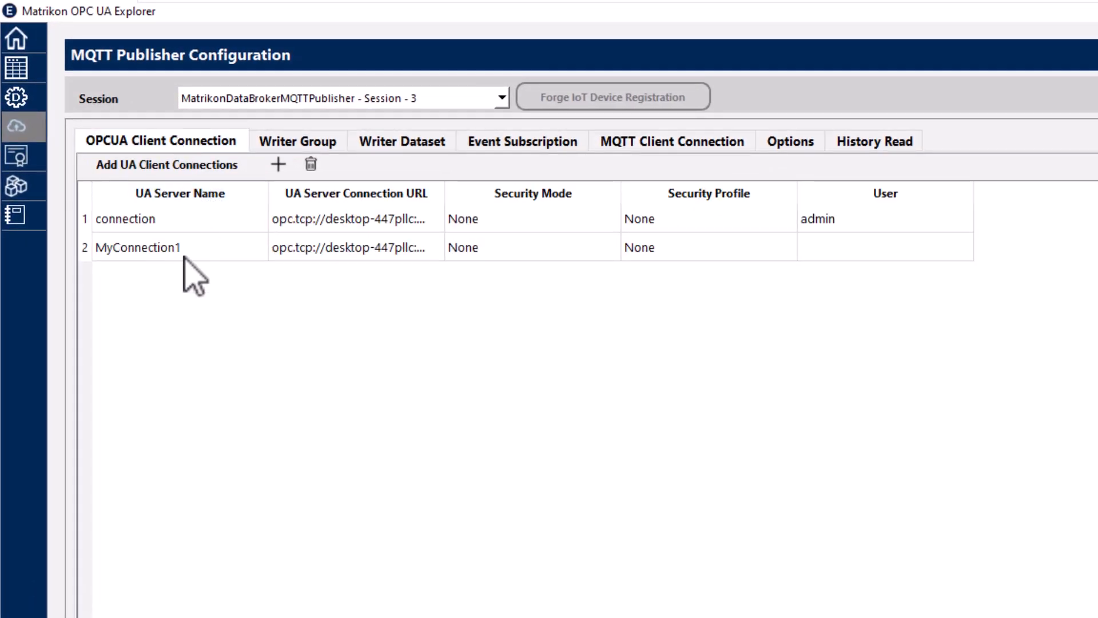
# Review the MyConnection1 OPC UA client connection, the writer group and dataset files, and both Azure MQTT client connections
pyautogui.click(164, 231)
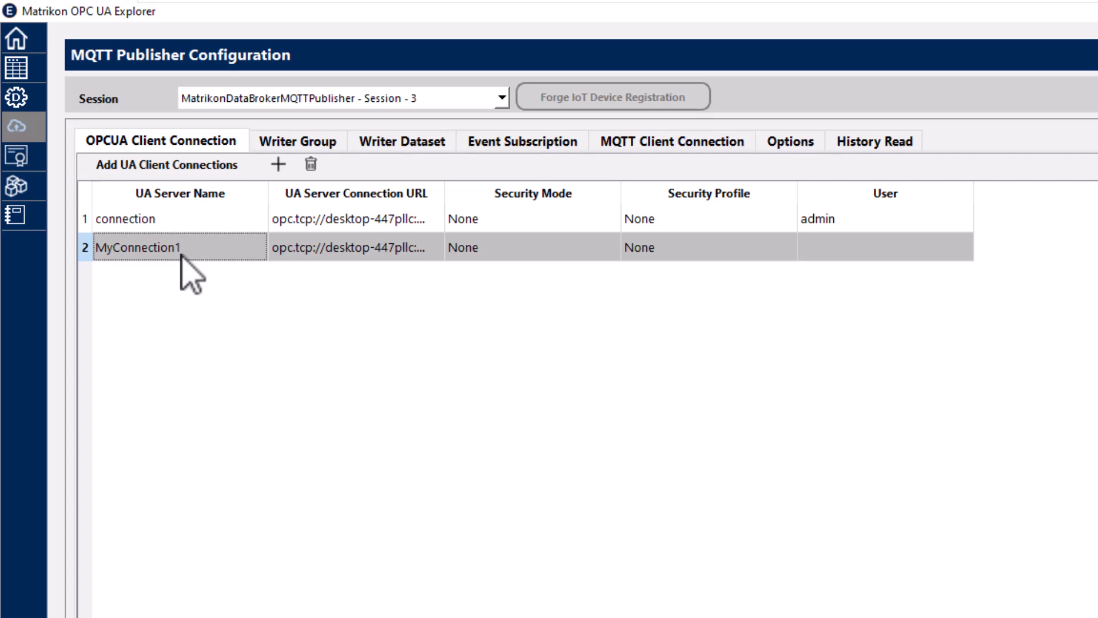
pyautogui.click(308, 143)
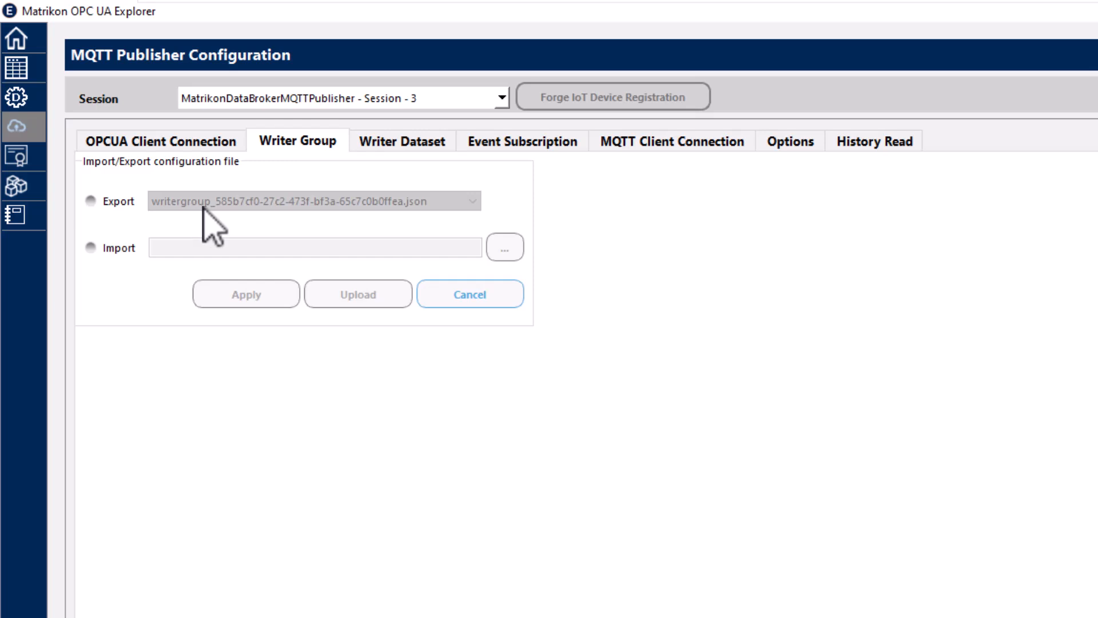
pyautogui.click(401, 146)
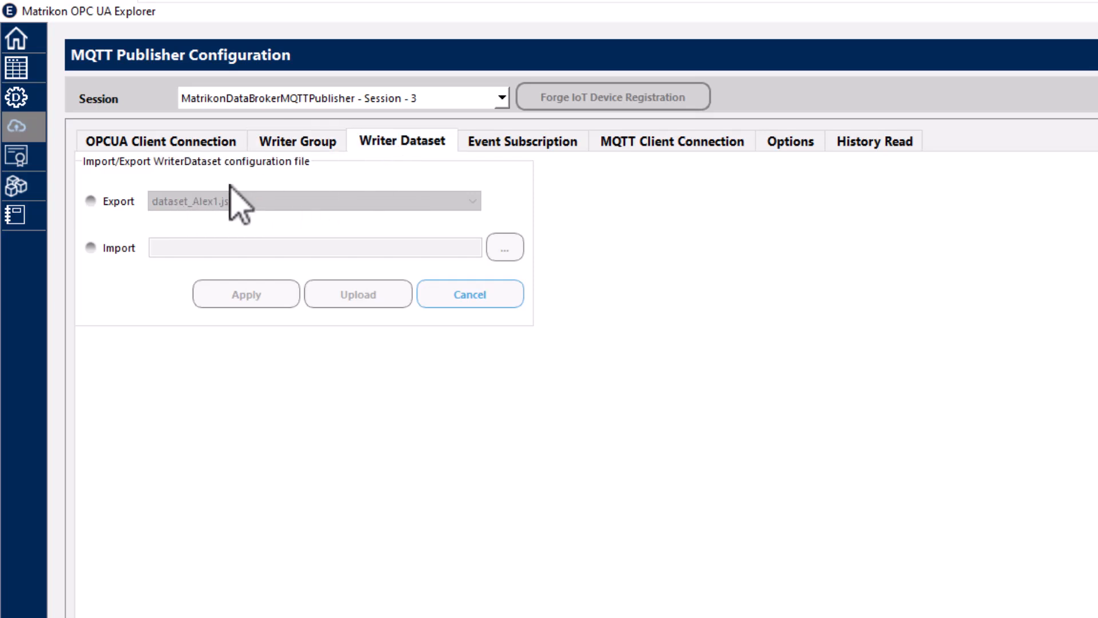
pyautogui.click(629, 146)
pyautogui.click(153, 251)
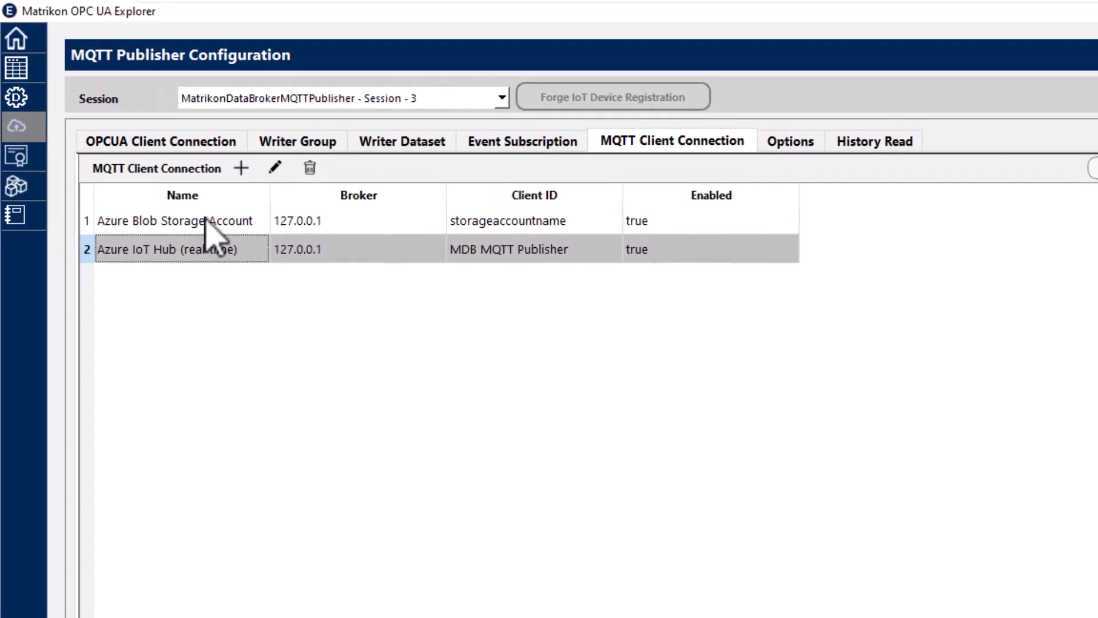
pyautogui.click(146, 133)
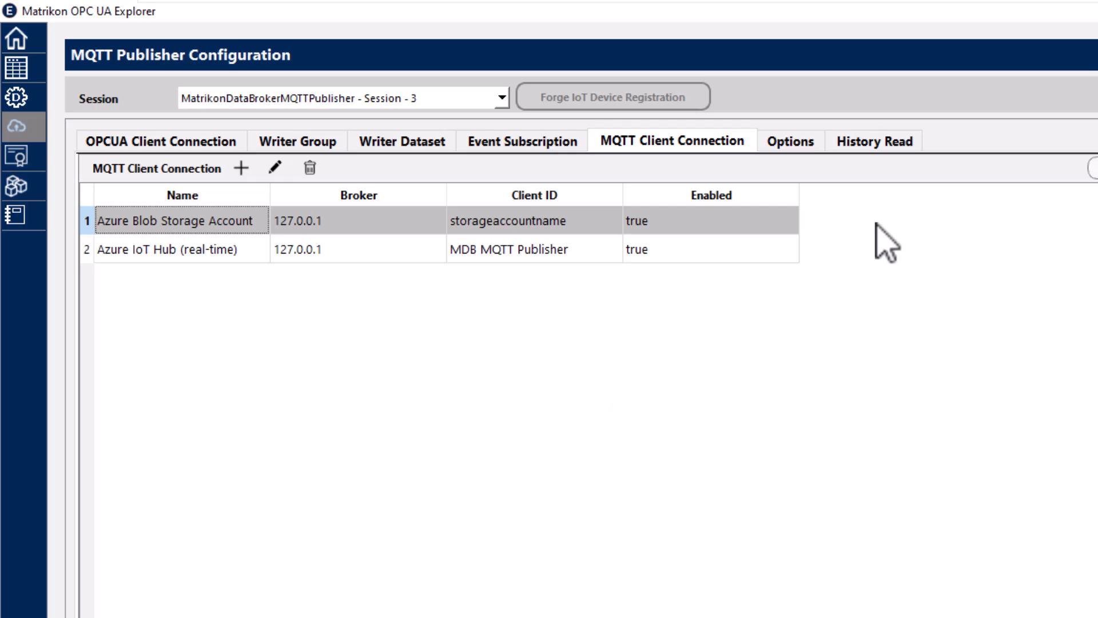
# Configure the history read with the Raw read type and 1000 values per node
pyautogui.click(877, 147)
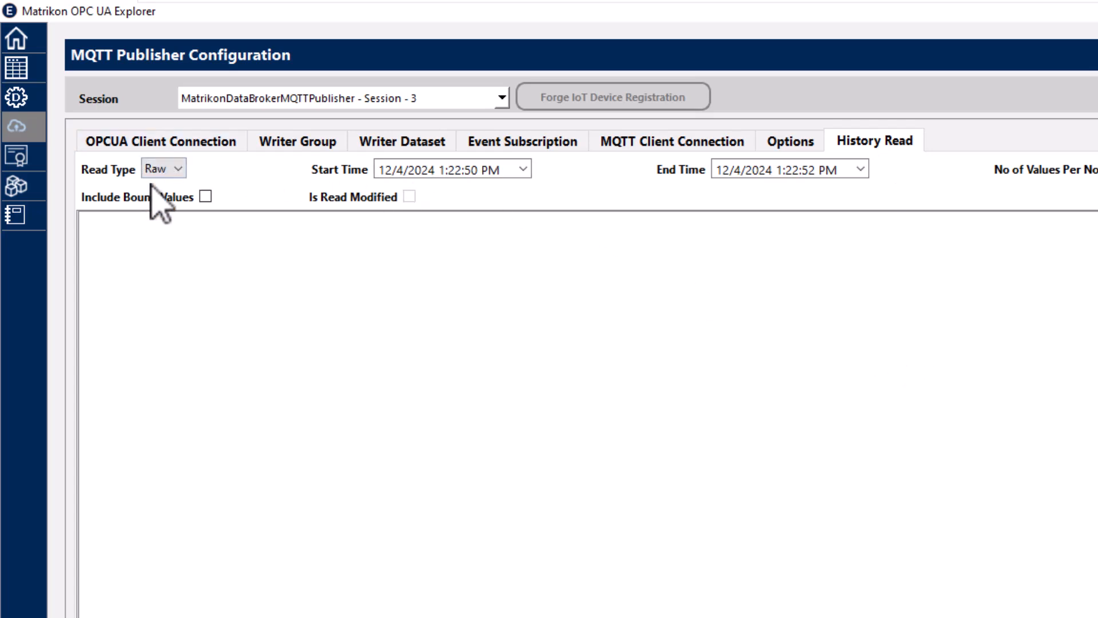
pyautogui.click(176, 168)
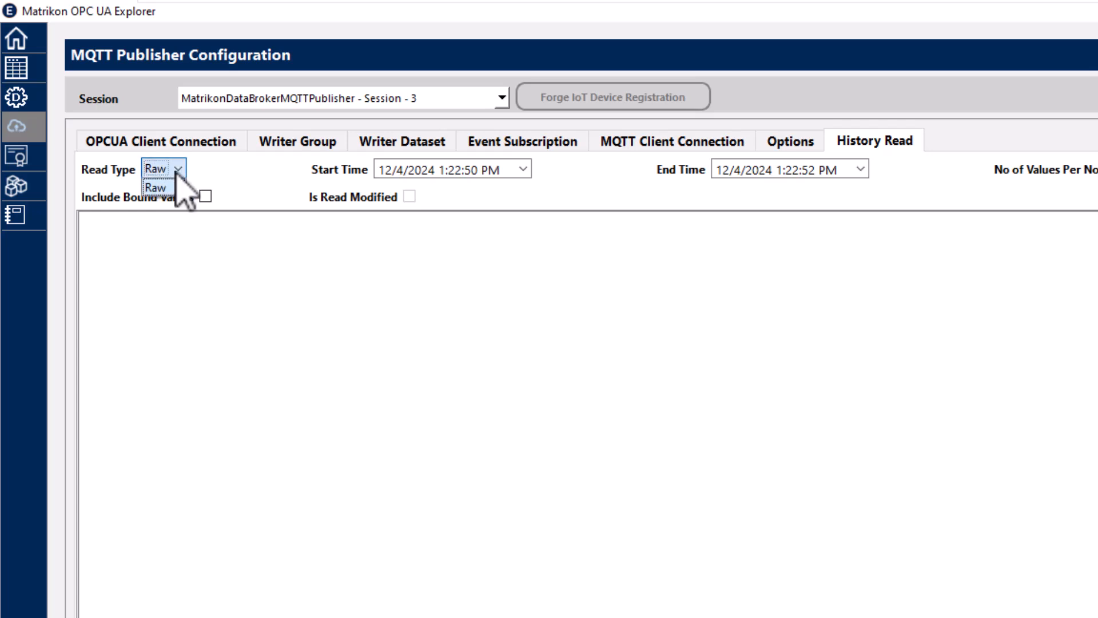
pyautogui.click(171, 186)
pyautogui.click(449, 170)
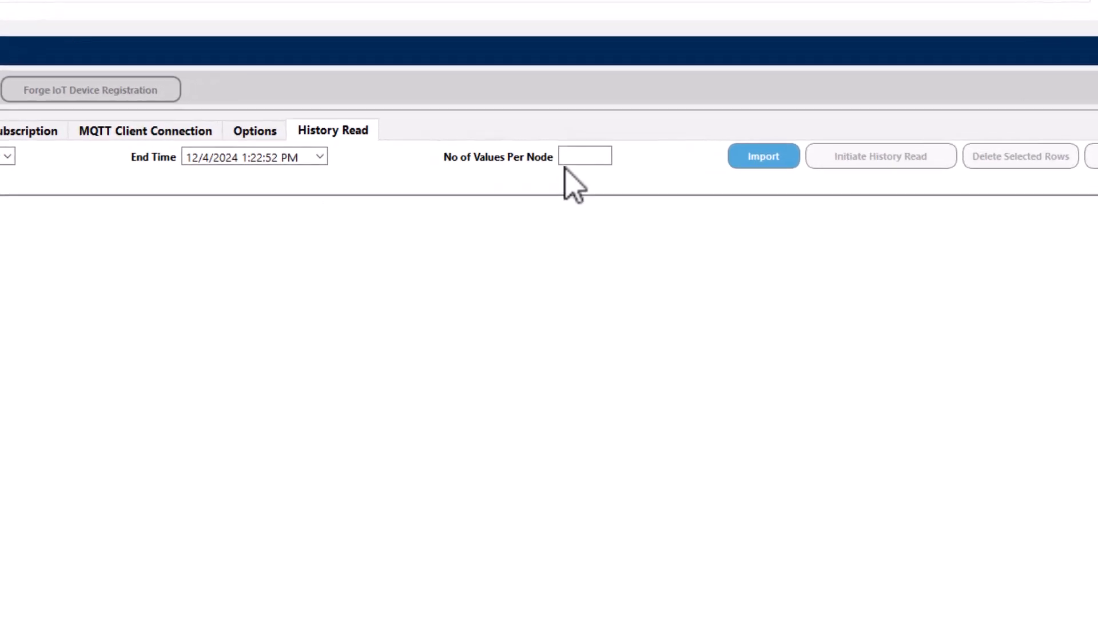
pyautogui.click(575, 159)
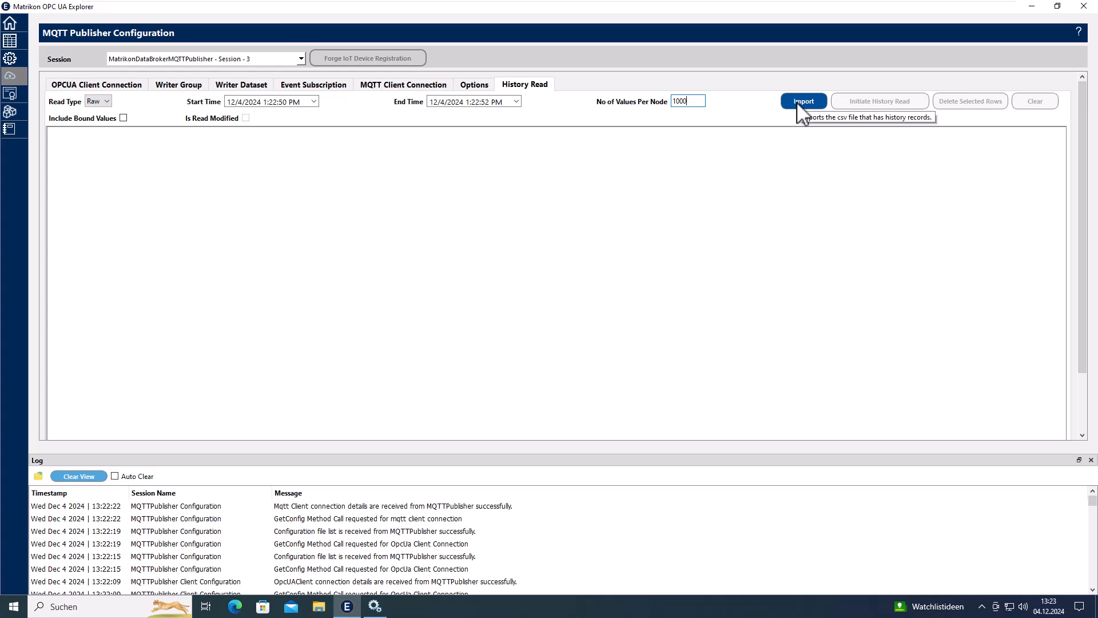
# Import the history read nodes from tags.csv on the Desktop
pyautogui.click(799, 103)
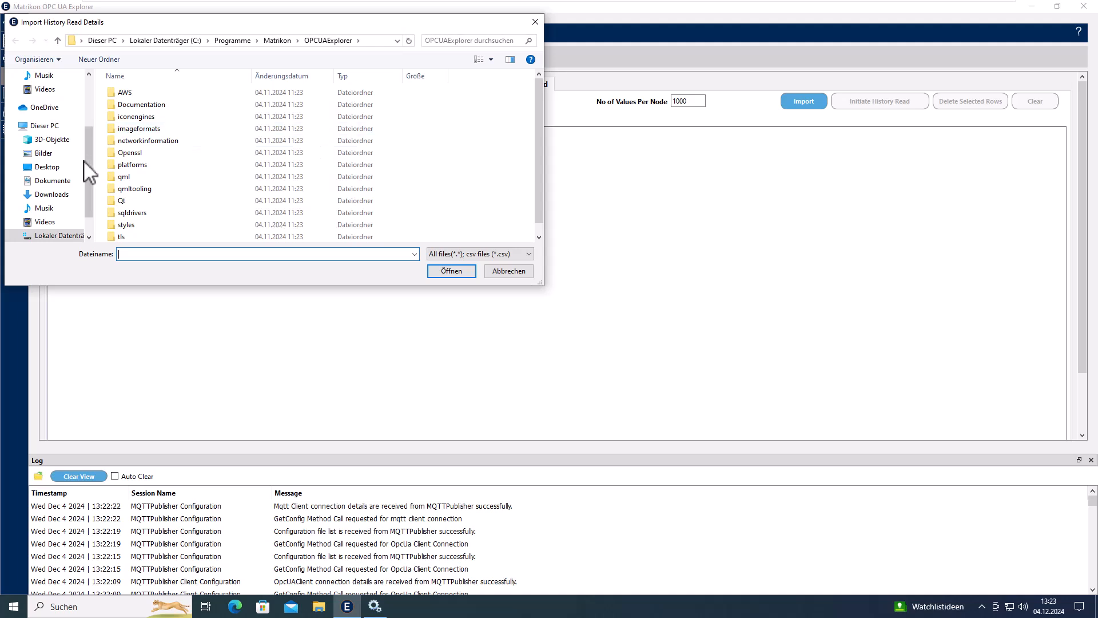
pyautogui.click(47, 167)
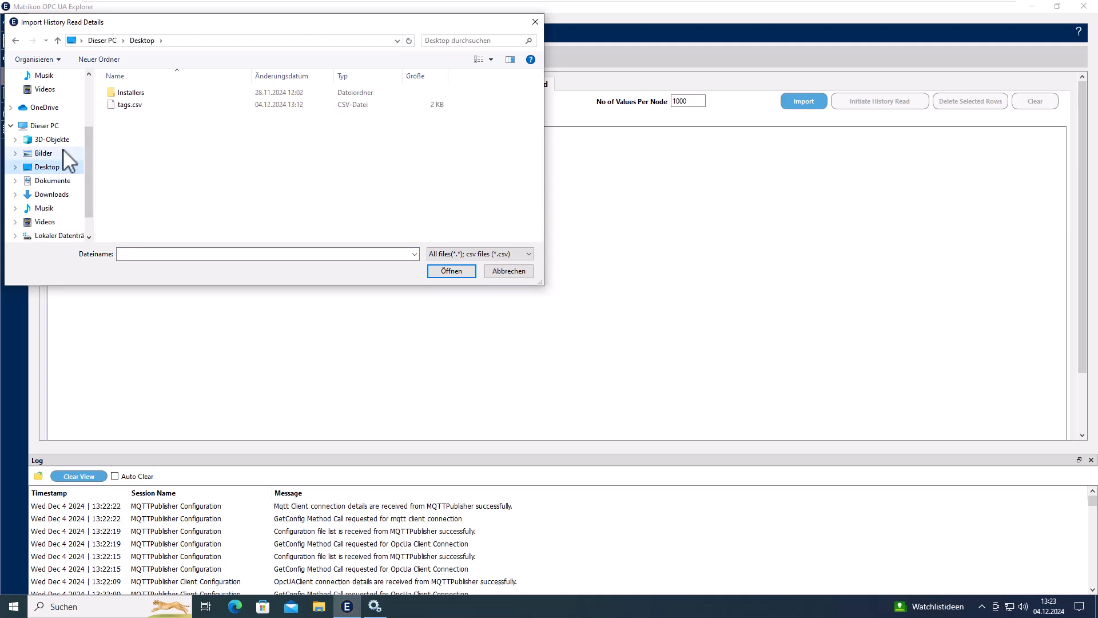
pyautogui.click(129, 105)
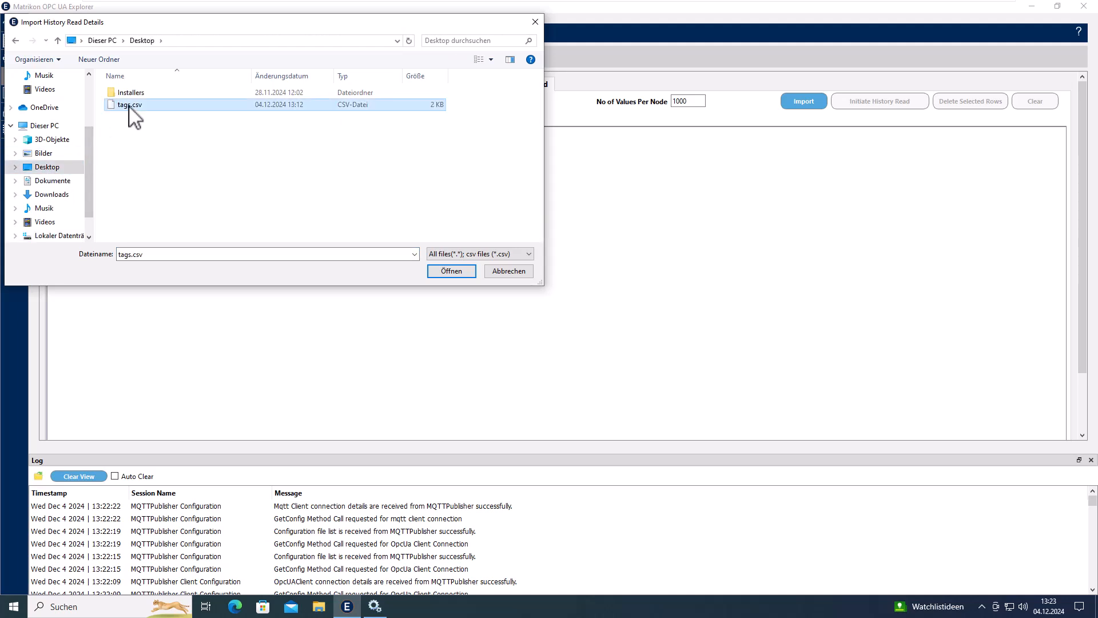
pyautogui.click(451, 271)
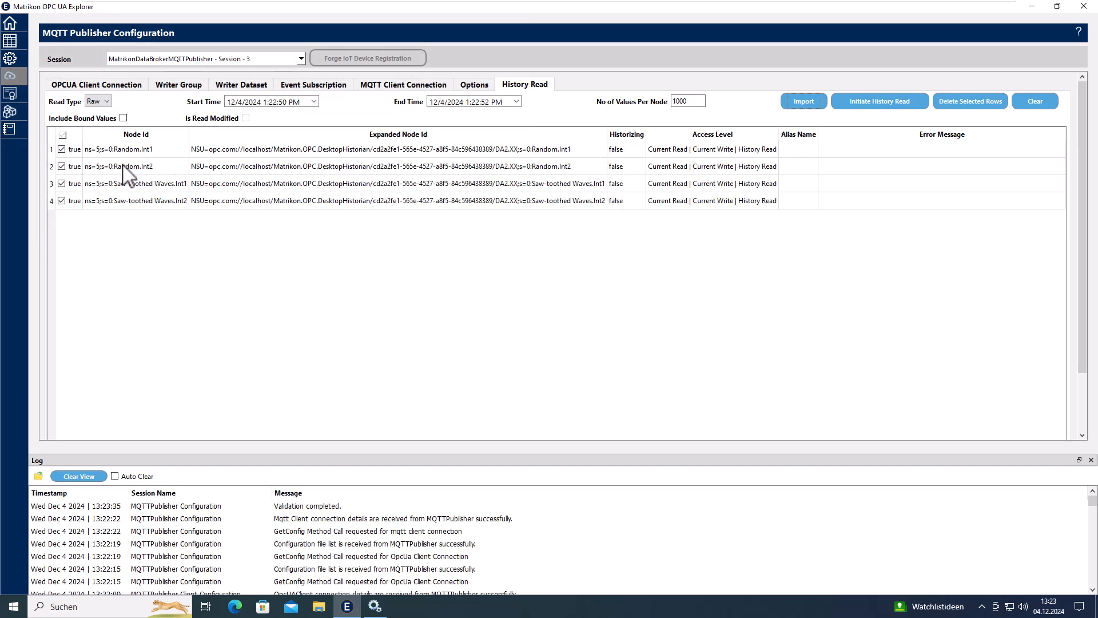
# Initiate the history read for all imported nodes, keeping Random.Int1 selected
pyautogui.click(61, 150)
pyautogui.click(61, 149)
pyautogui.click(879, 101)
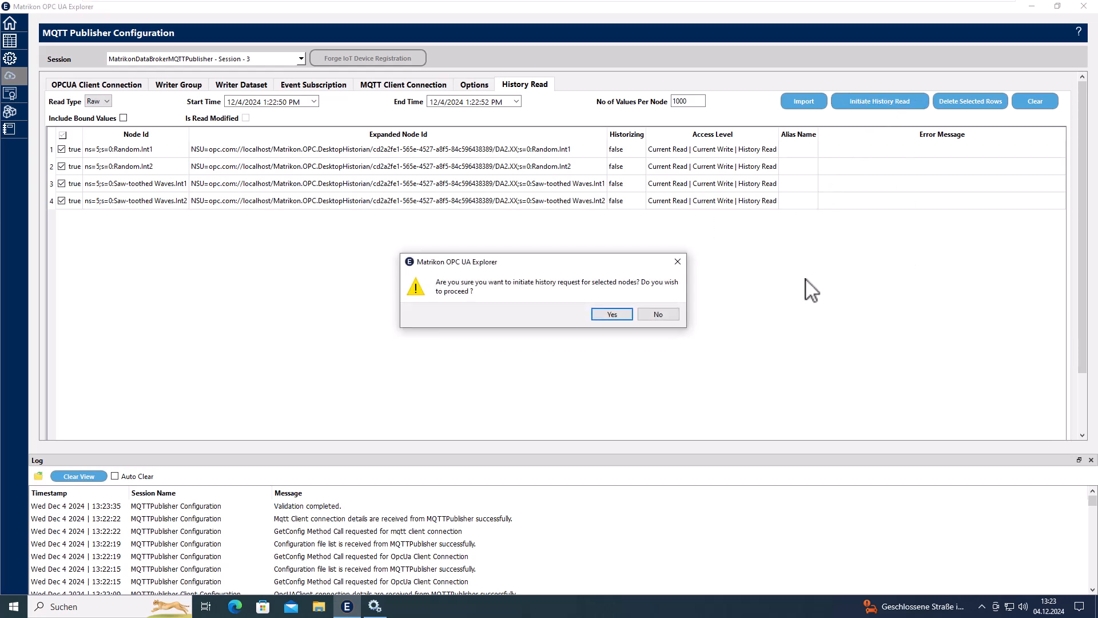
pyautogui.click(610, 314)
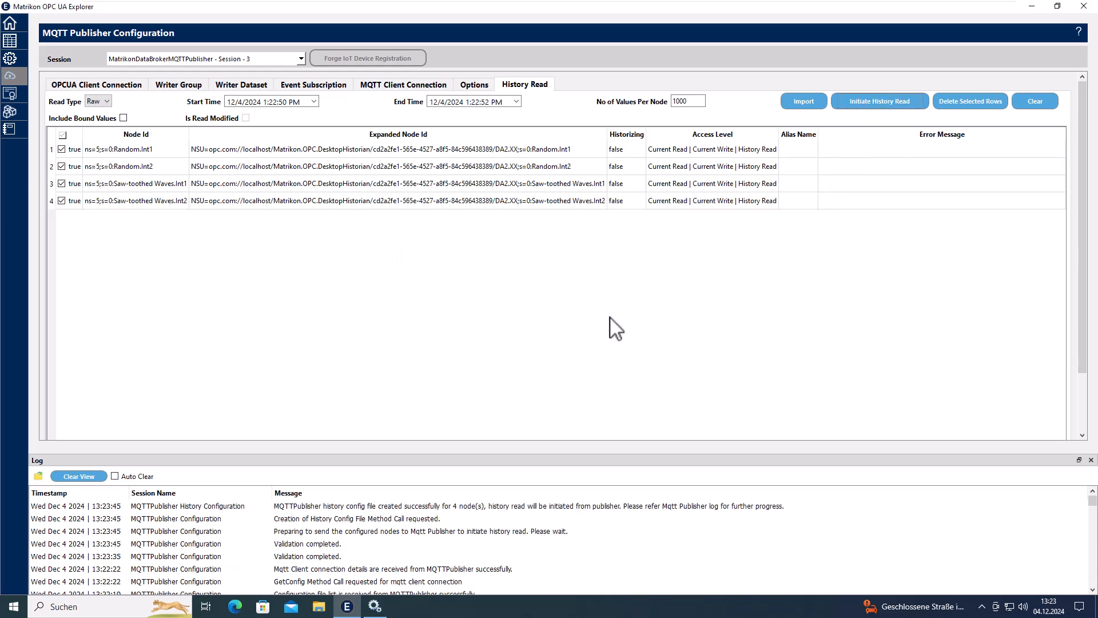